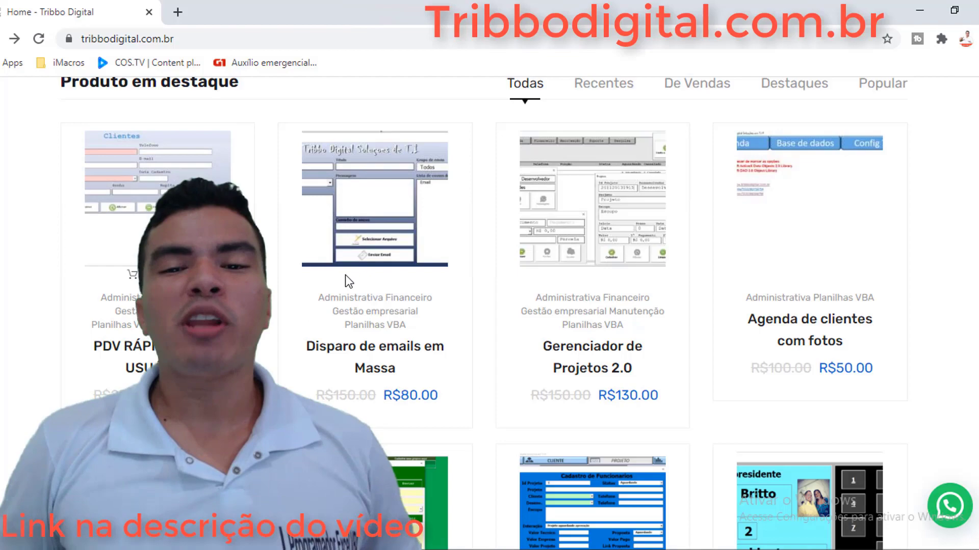
- Scroll the Tribbo Digital product grid and open the WhatsApp 2.0 page, enlarging its image
scroll(564, 280, down, 1)
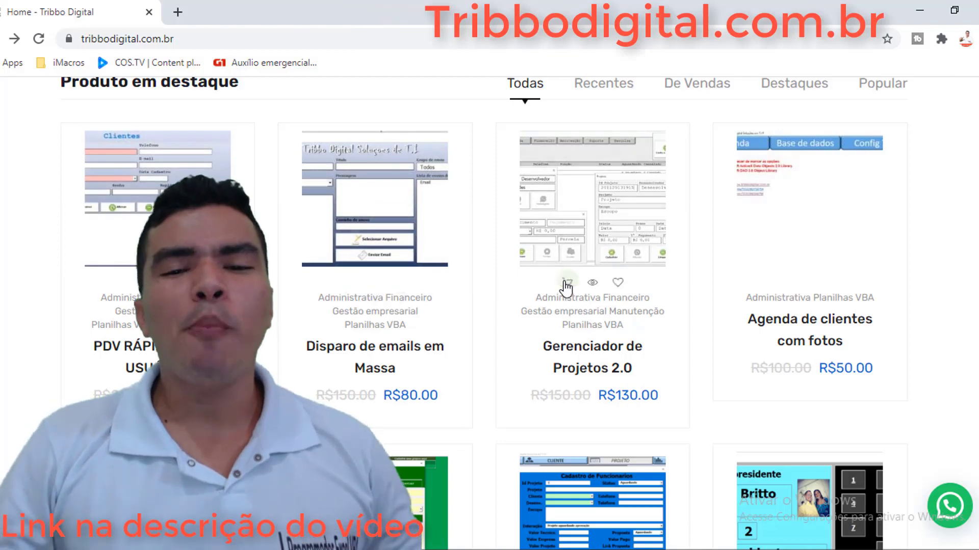
scroll(586, 266, down, 2)
scroll(586, 262, down, 2)
scroll(585, 263, down, 2)
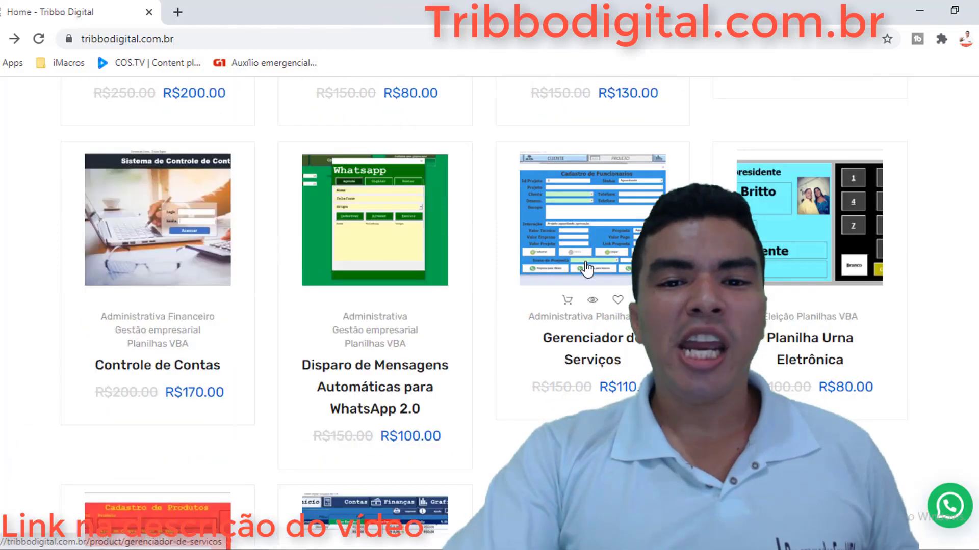
scroll(585, 262, down, 2)
scroll(586, 267, down, 3)
scroll(586, 269, down, 2)
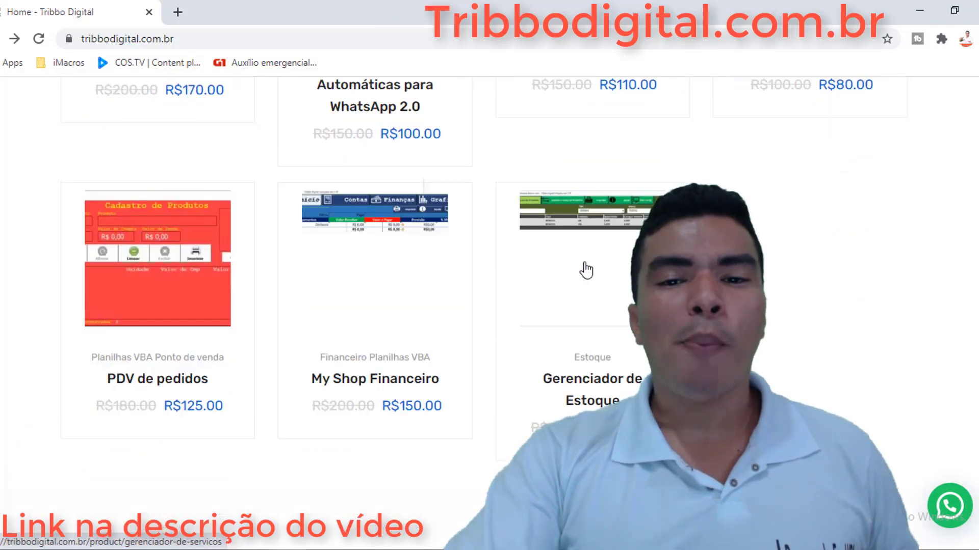
click(375, 104)
scroll(387, 306, down, 1)
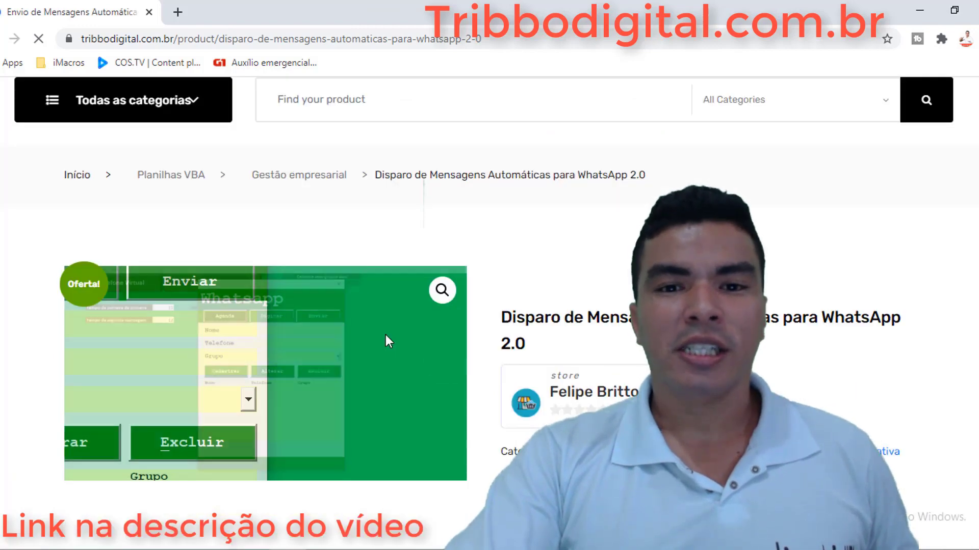
scroll(388, 341, down, 1)
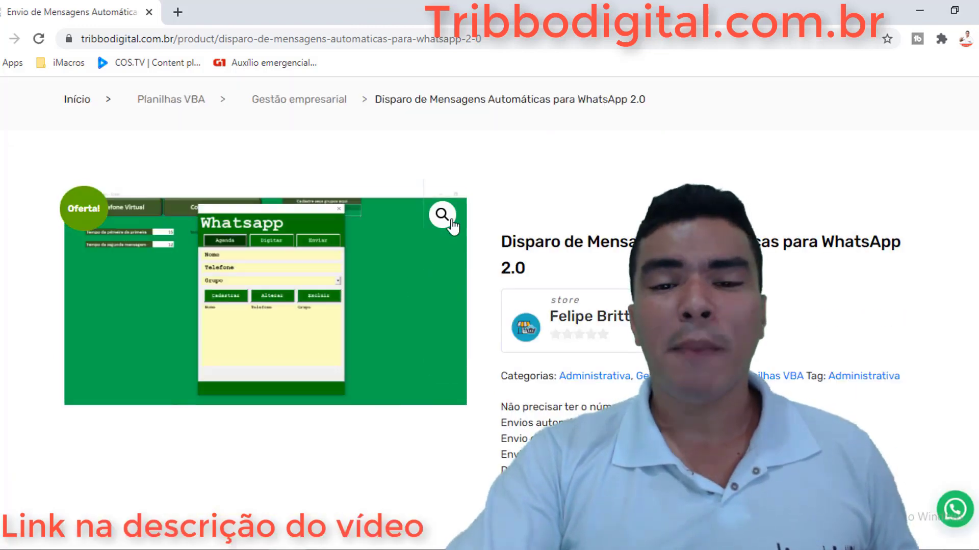
click(442, 214)
- Return to the grid, open Controle de Contas and show its bar-chart screenshot
key(alt+Left)
mouse_move(157, 228)
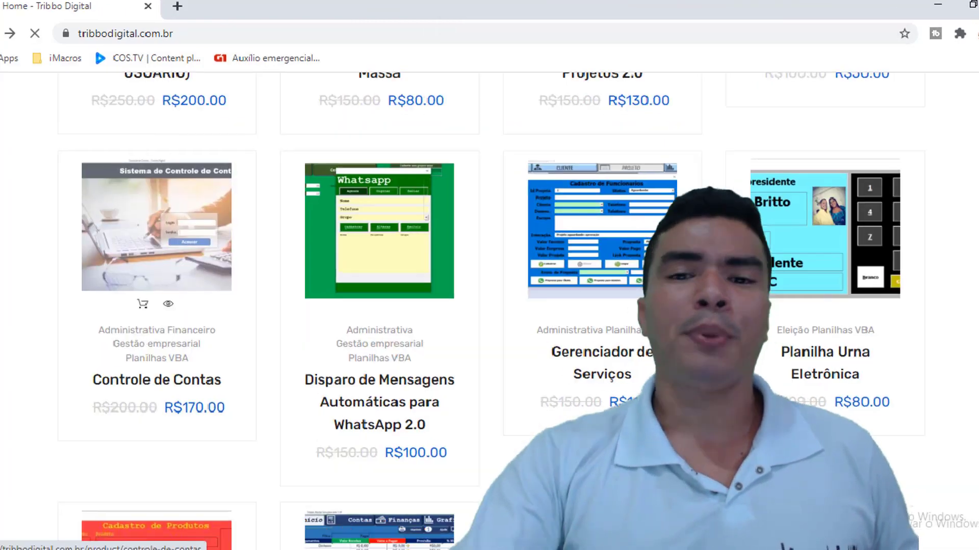
click(189, 250)
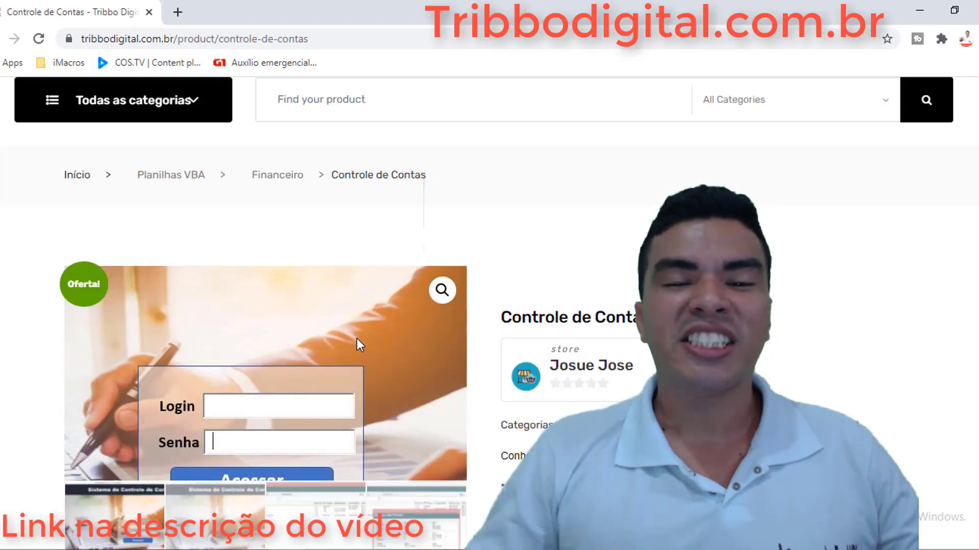
scroll(357, 338, down, 2)
scroll(356, 339, down, 1)
scroll(357, 338, down, 3)
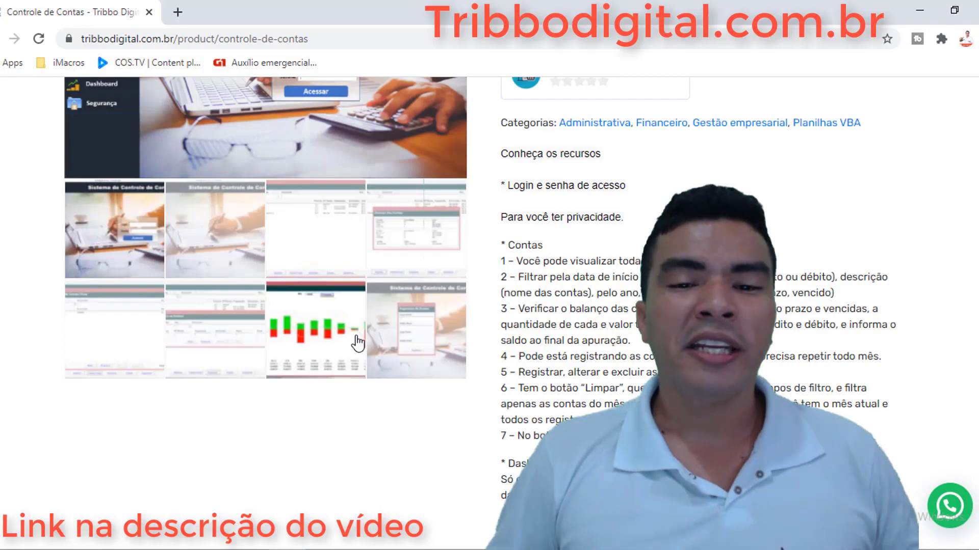
click(325, 340)
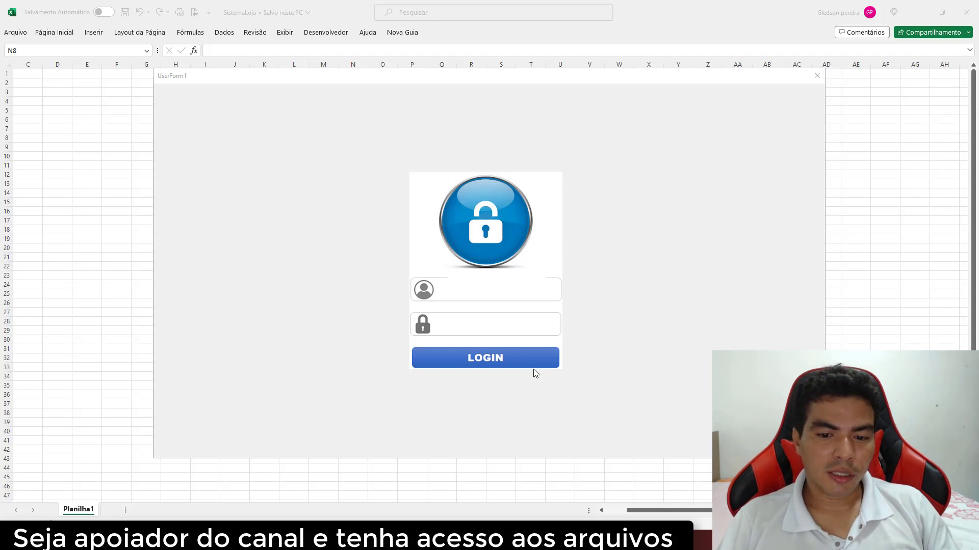
- Log into the store system with the username and password and dismiss the welcome message
click(473, 282)
text(neo)
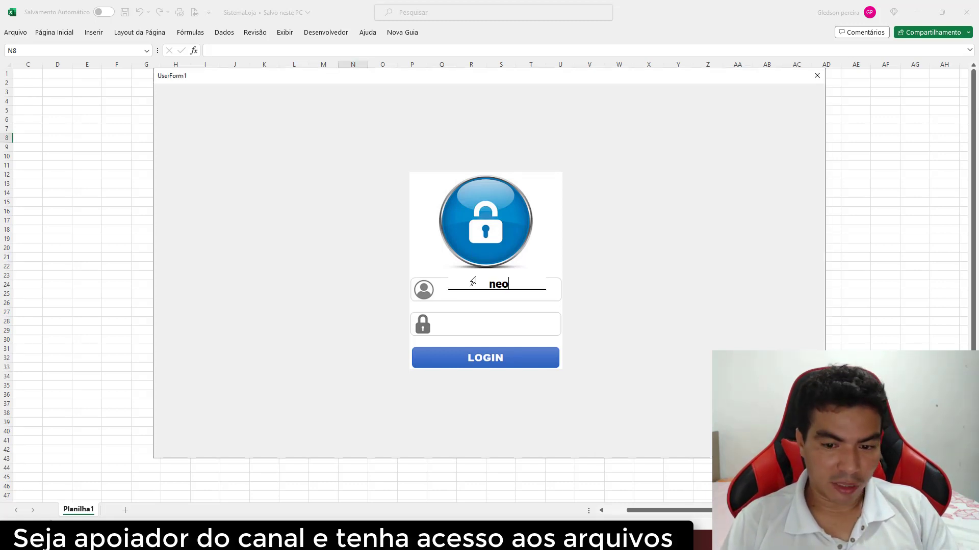
key(Tab)
text(23)
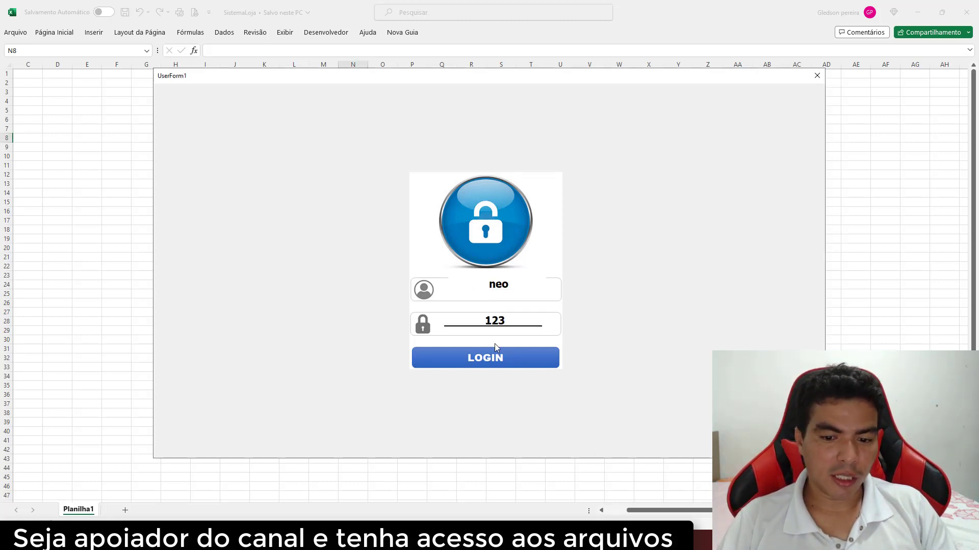
click(492, 357)
click(538, 307)
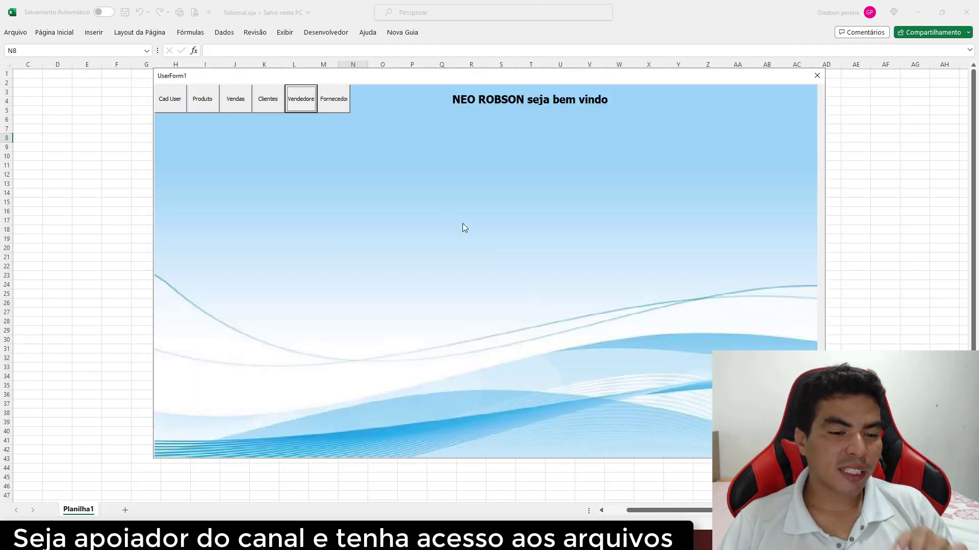
- Open the Vendedores form and view the Vendedor salesperson list without choosing anyone
click(237, 105)
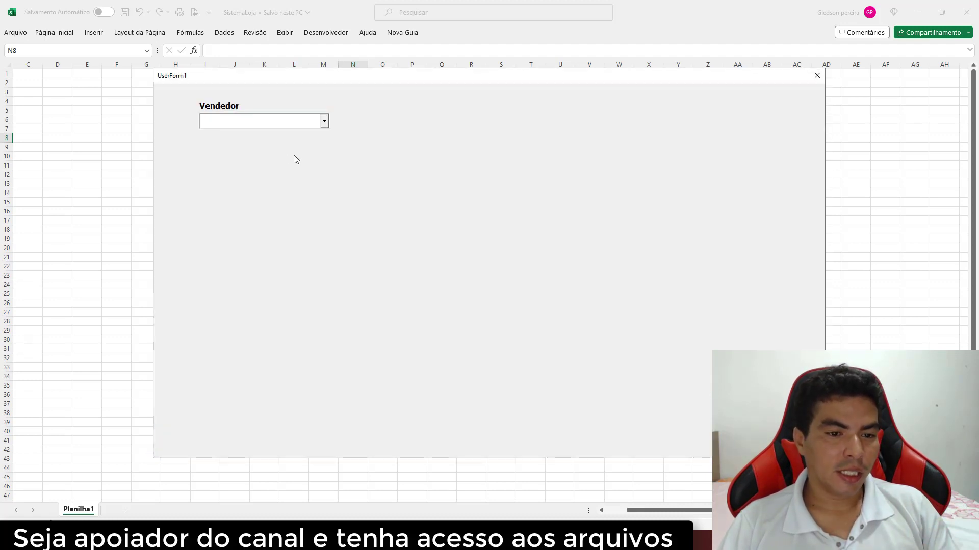
click(324, 123)
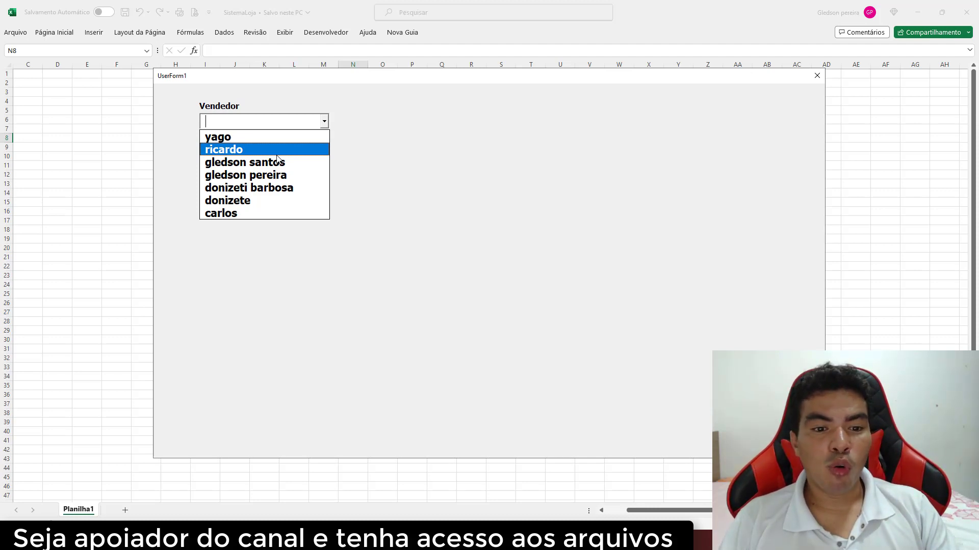
click(390, 150)
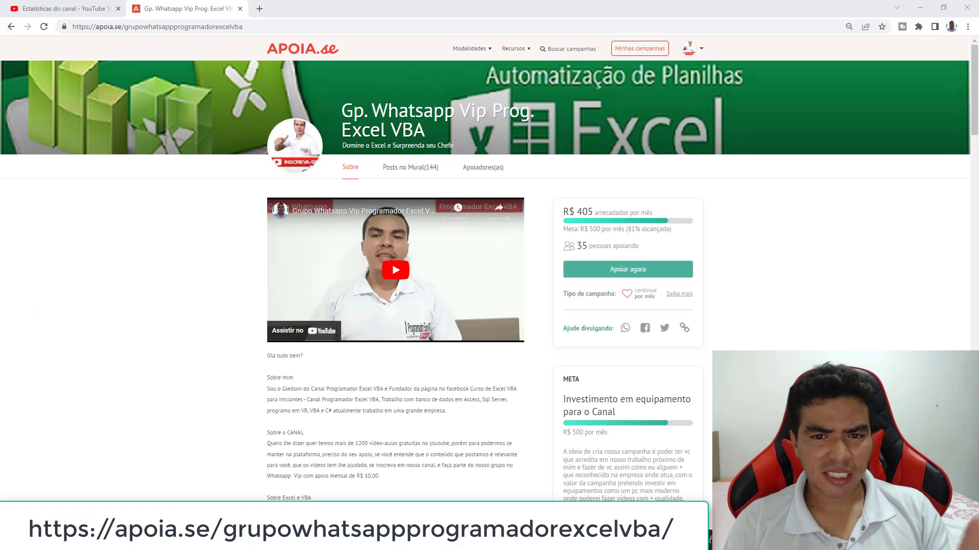
- Browse the campaign page, open the Apoiadores(as) tab and go to Próxima página
scroll(490, 255, down, 1)
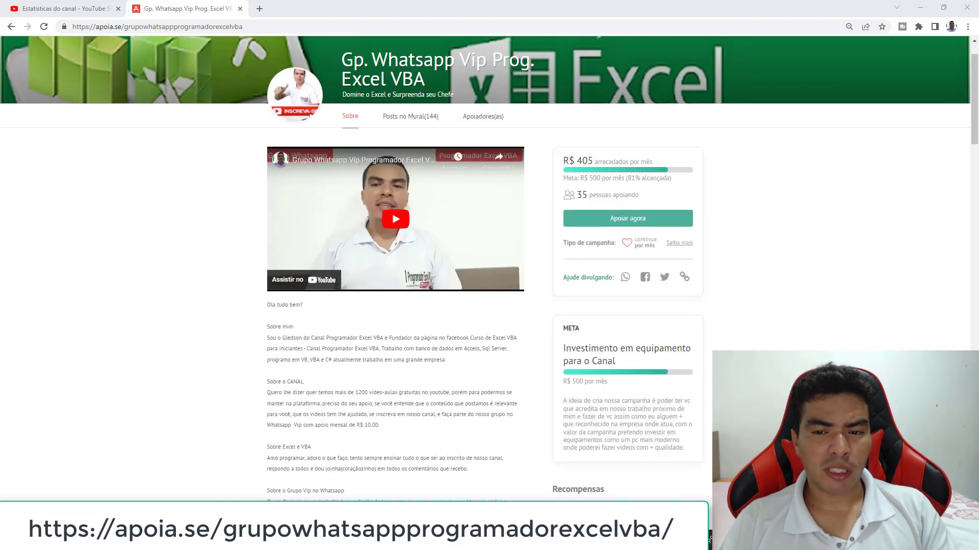
scroll(489, 254, down, 1)
scroll(489, 255, down, 1)
scroll(489, 255, down, 1)
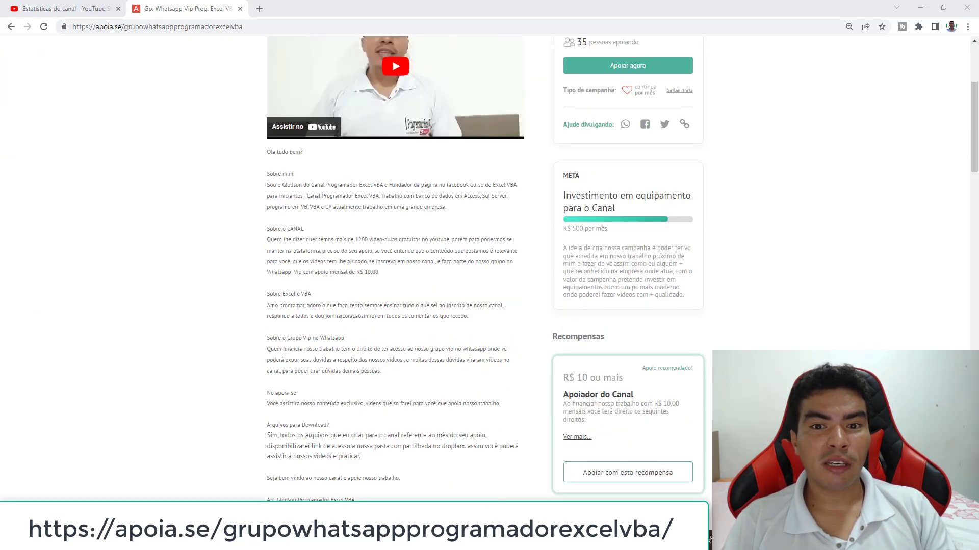
scroll(489, 254, down, 1)
scroll(489, 255, down, 1)
scroll(489, 255, down, 2)
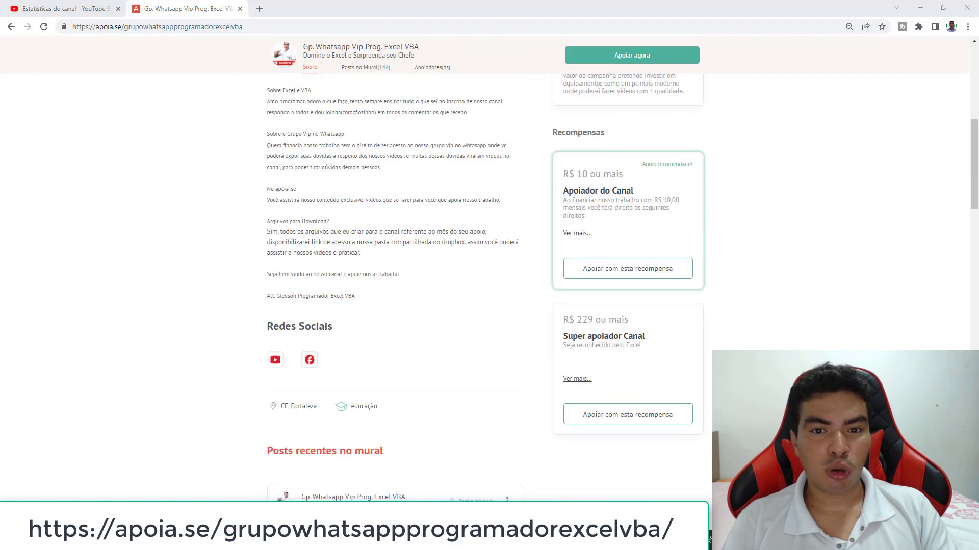
scroll(490, 255, up, 2)
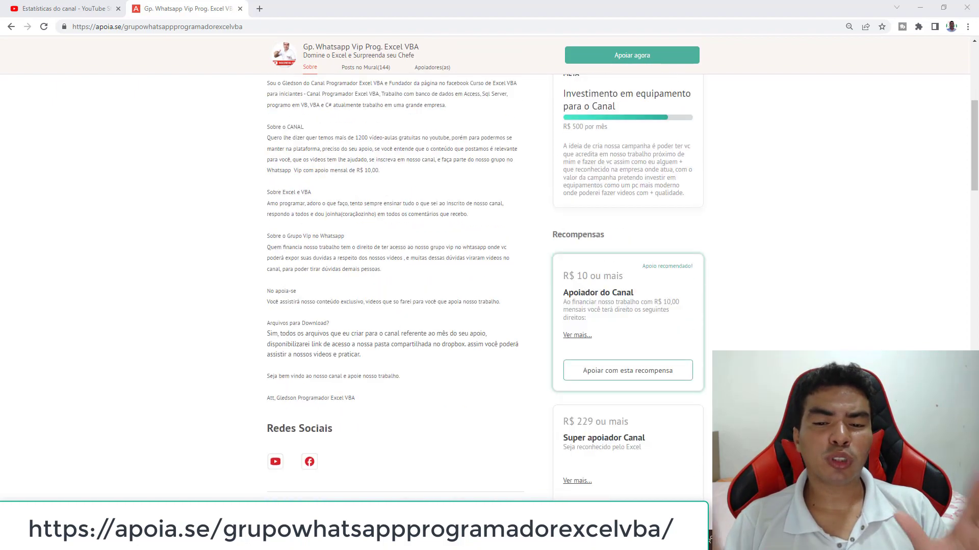
scroll(489, 255, up, 2)
scroll(489, 255, up, 2)
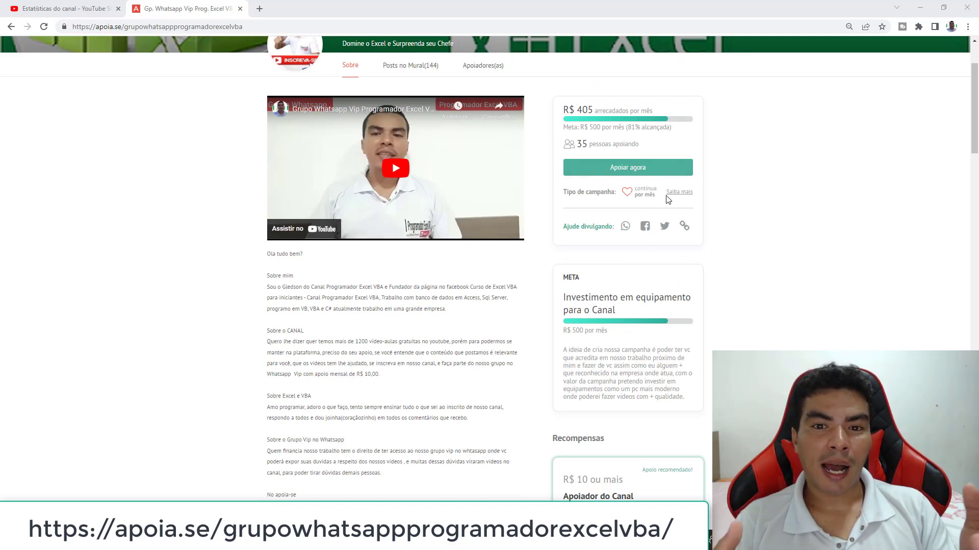
scroll(610, 170, up, 1)
click(486, 118)
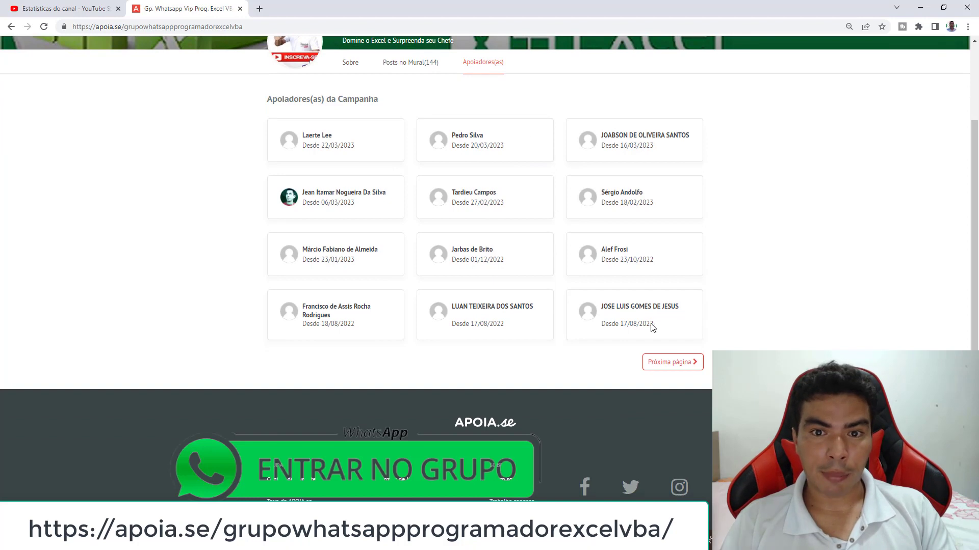
click(675, 364)
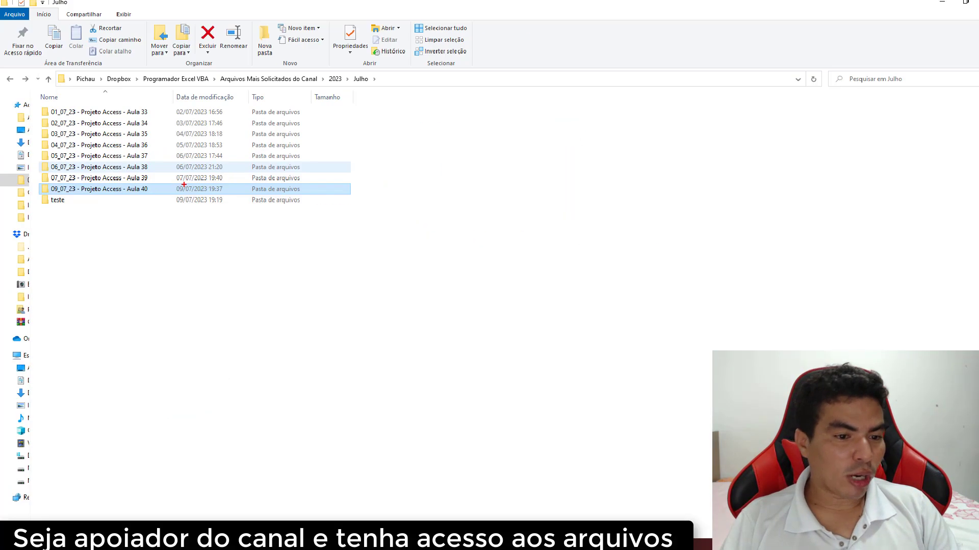
- Open the 09_07_23 - Projeto Access - Aula 40 folder and launch BDLoja in Access
double_click(88, 189)
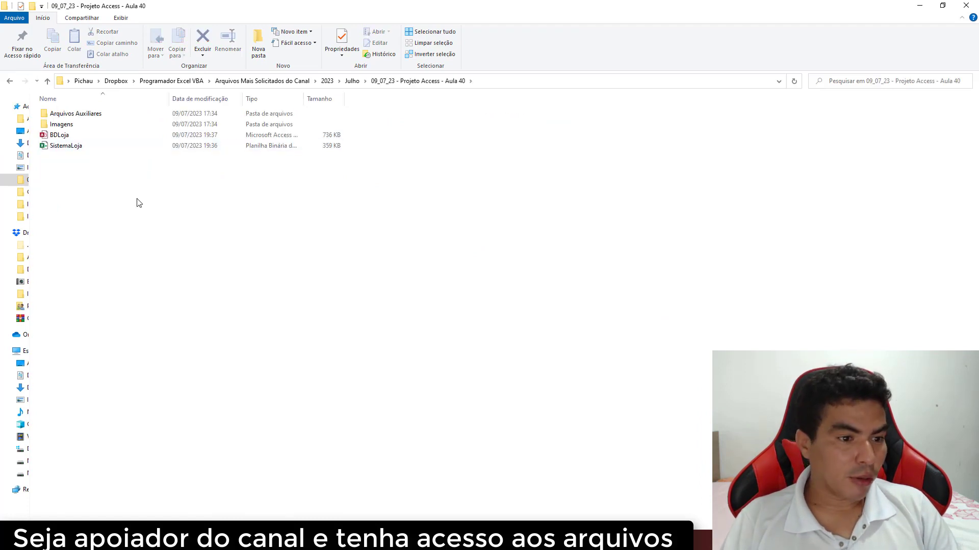
double_click(72, 135)
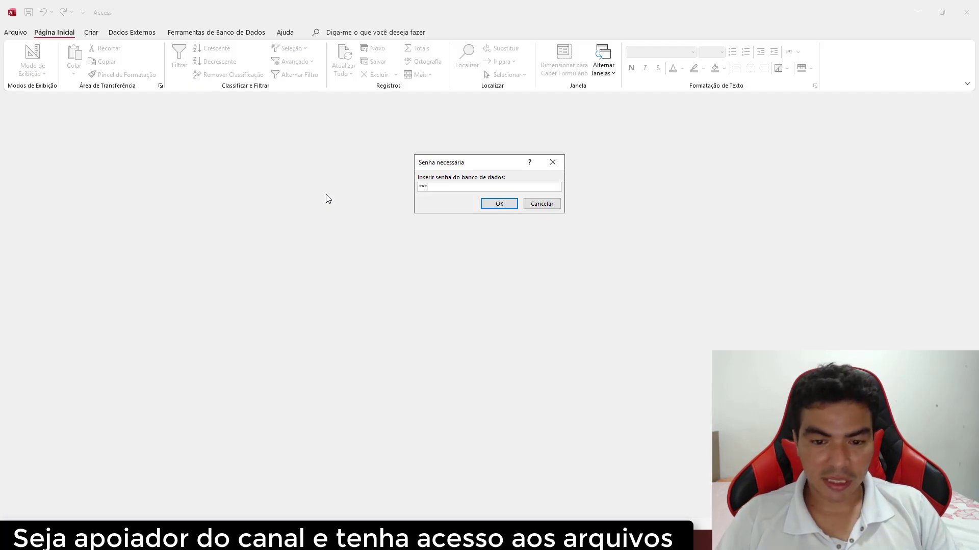
- Confirm the database password in the Senha necessária dialog to open BDLoja
click(494, 206)
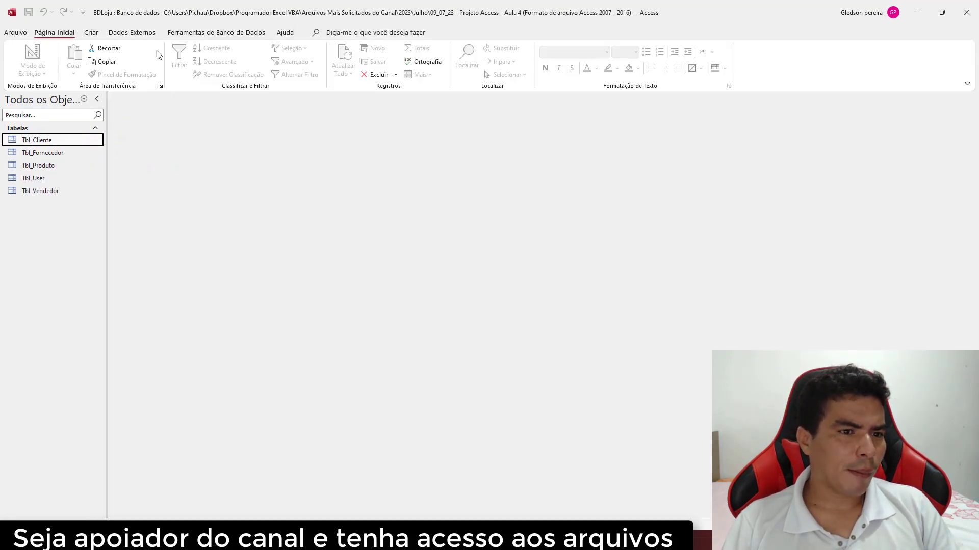
- Create a new blank table and save it as Tbl_FormaPagamento
click(91, 33)
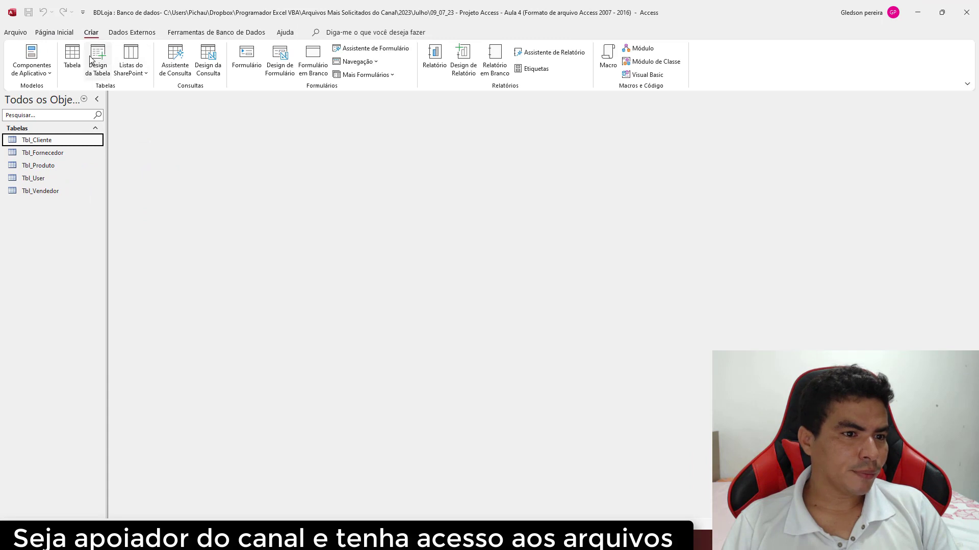
click(72, 57)
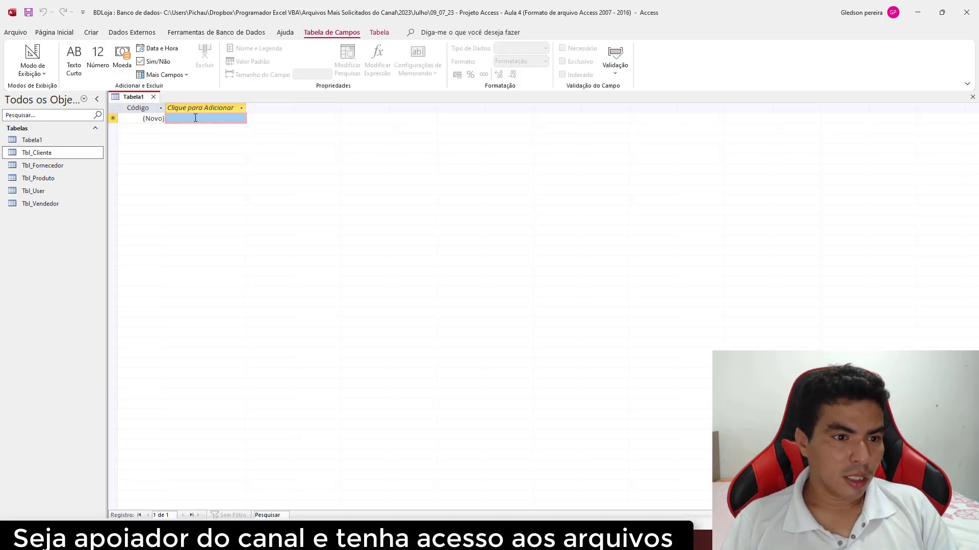
right_click(141, 103)
click(168, 110)
text(Tbl_FormaPagamento)
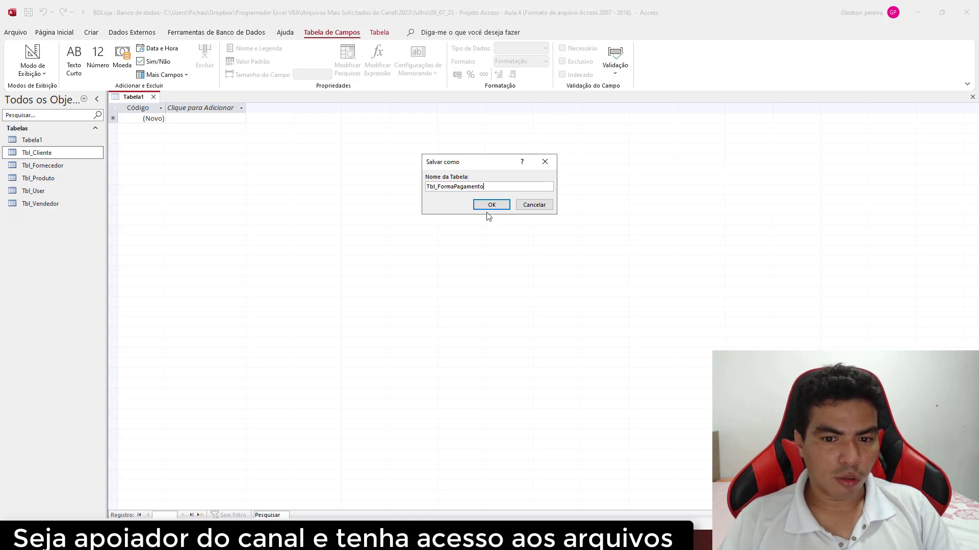
click(489, 205)
- In Design View, set the IdFormaPagamento key and add FormaPagamento as Texto Curto
right_click(157, 97)
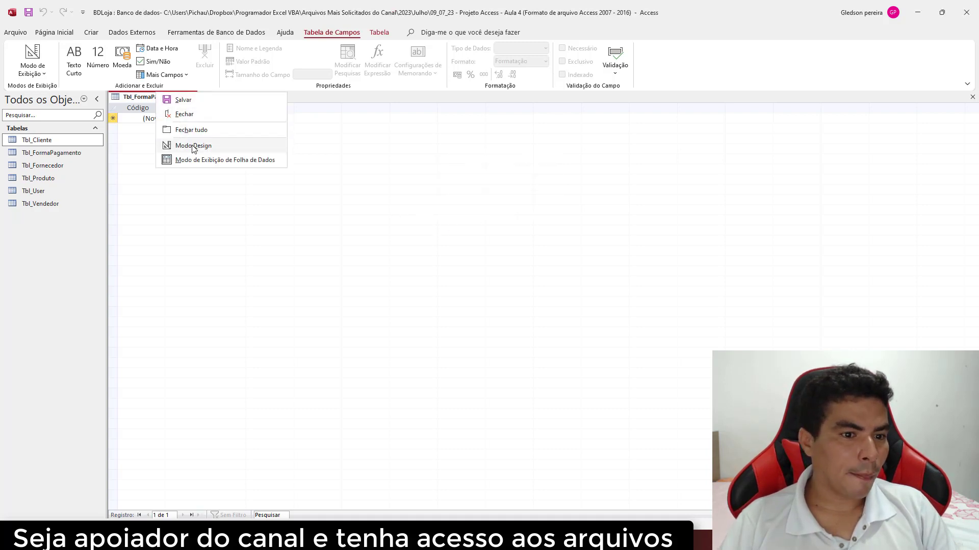
click(191, 143)
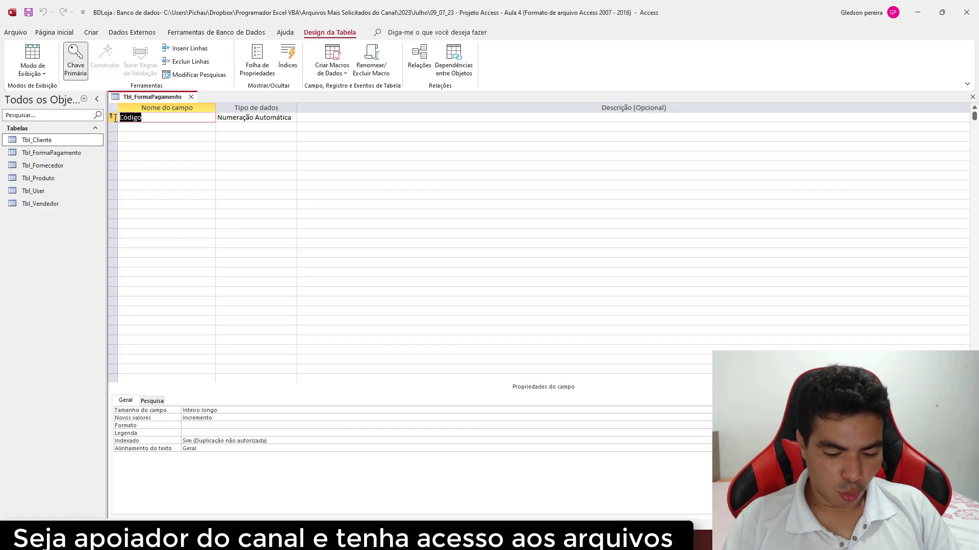
text(dFormaPagament)
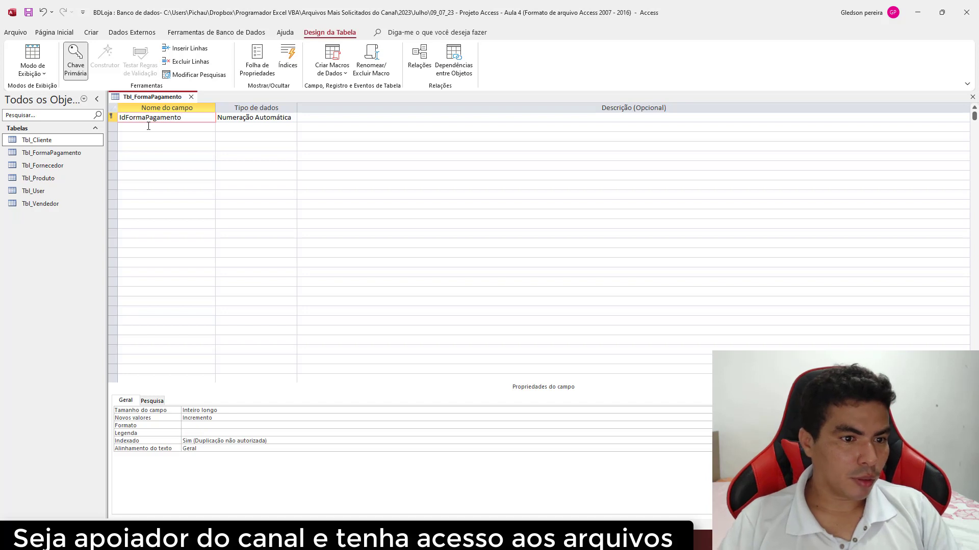
click(151, 126)
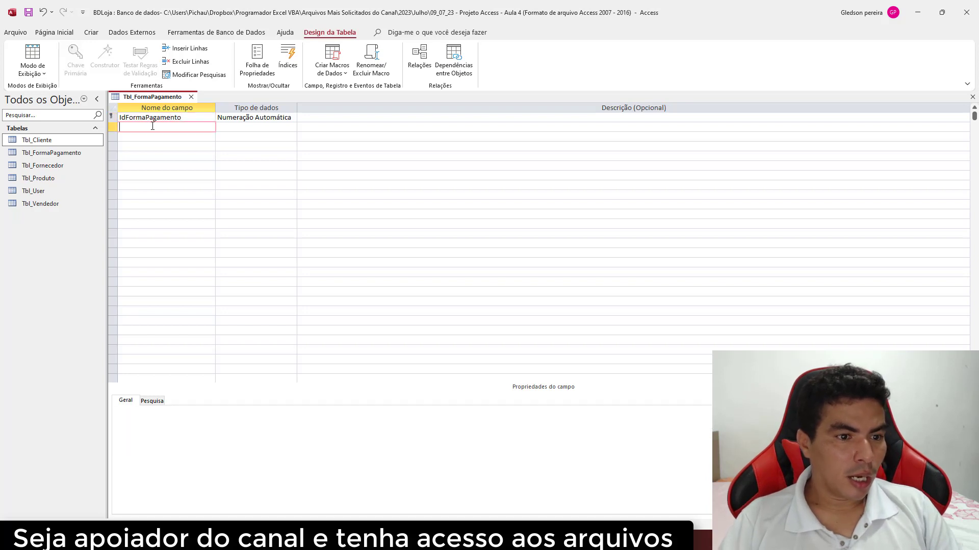
text(FormaPagamento)
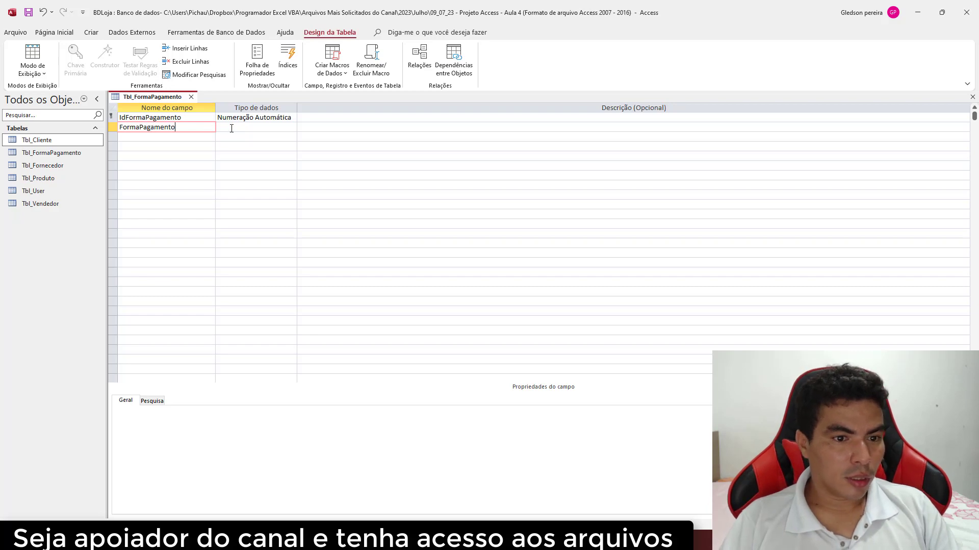
click(231, 127)
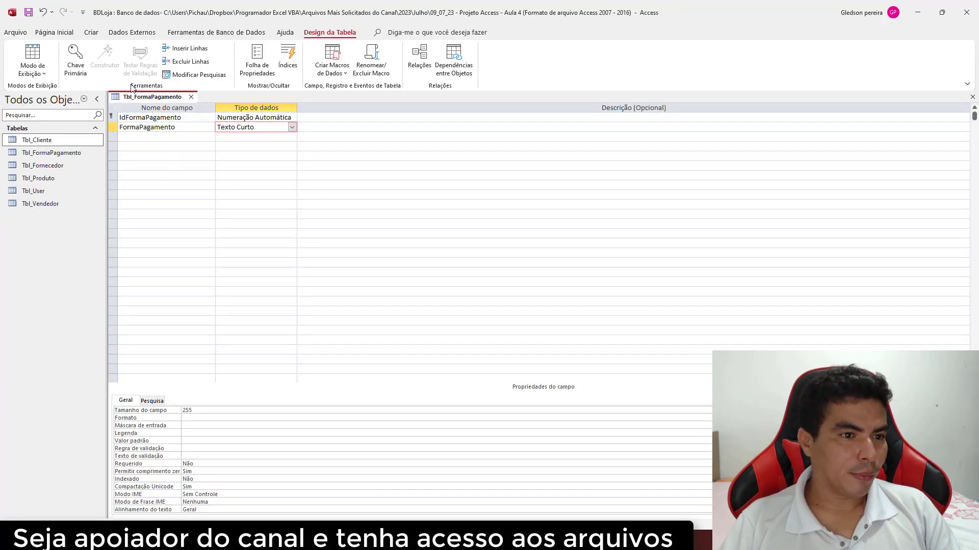
click(91, 32)
- Create another blank table and save it as Tbl_Vendas
click(72, 59)
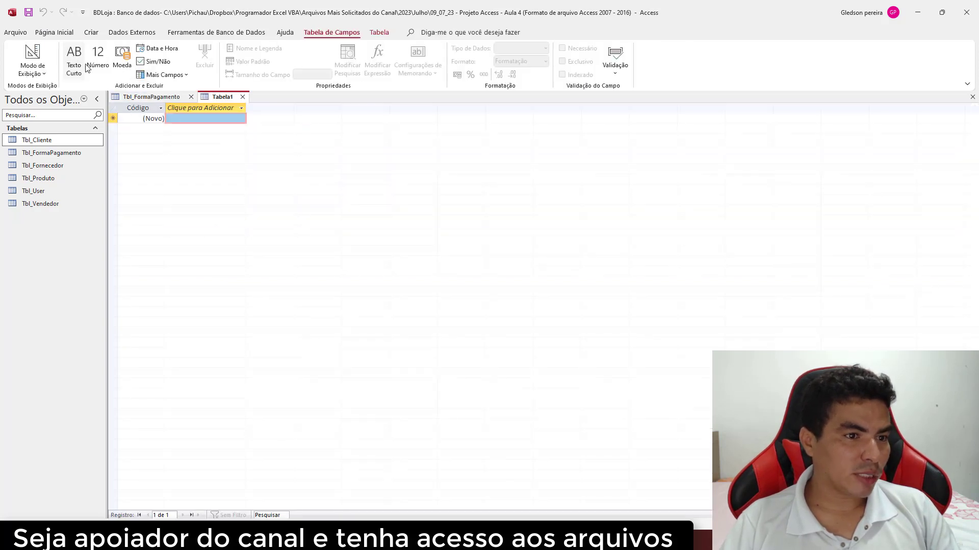
right_click(208, 97)
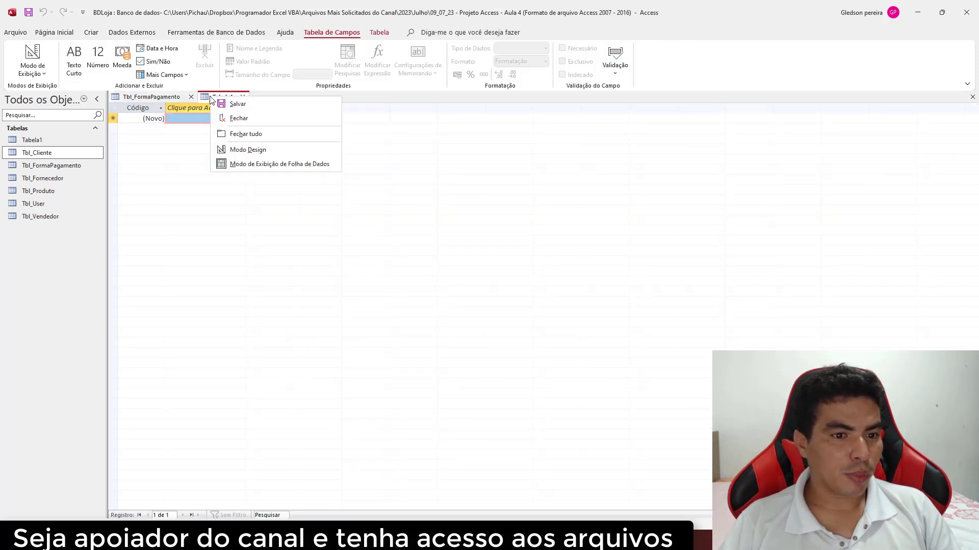
click(232, 106)
text(Tbl_)
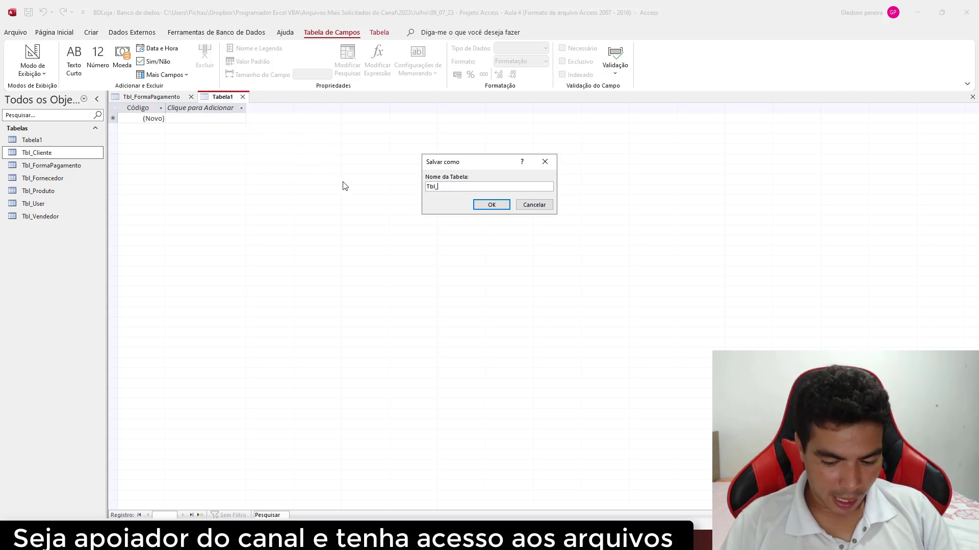
text(Venda)
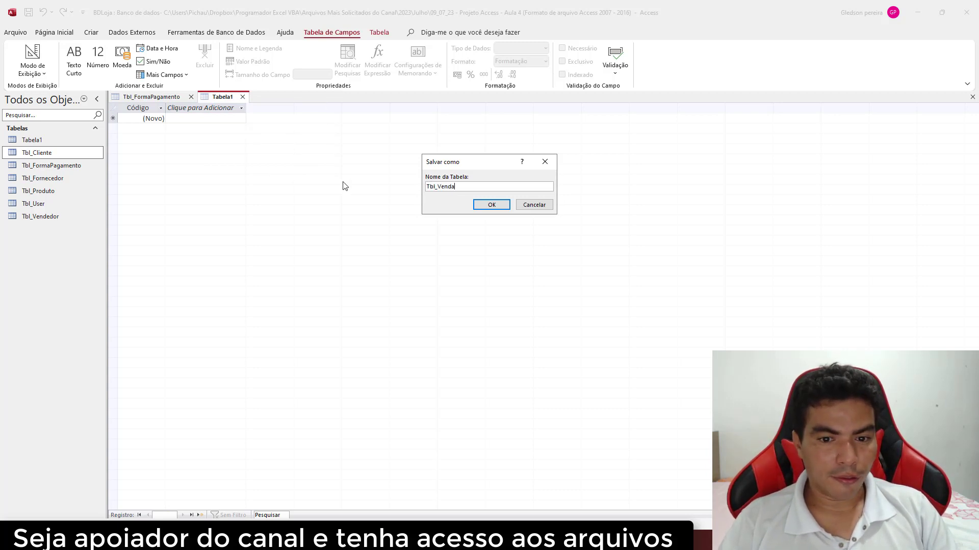
text(s)
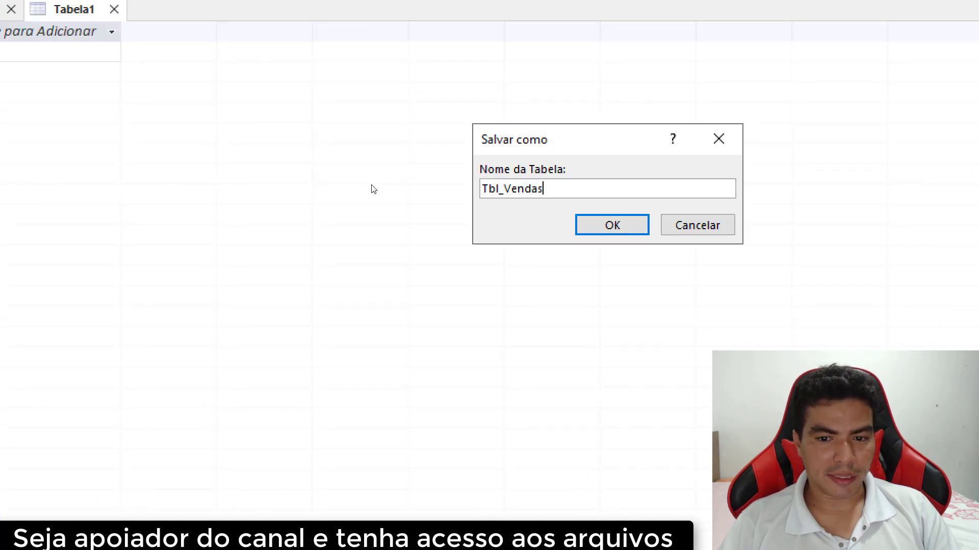
click(491, 206)
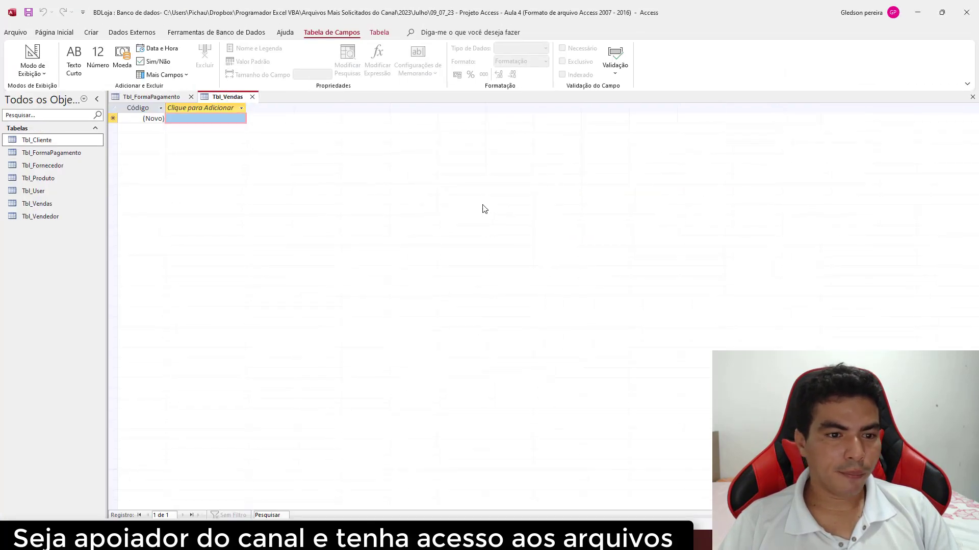
- In Design View, rename the key field to IdVenda and add IdVendedor as Número
right_click(231, 101)
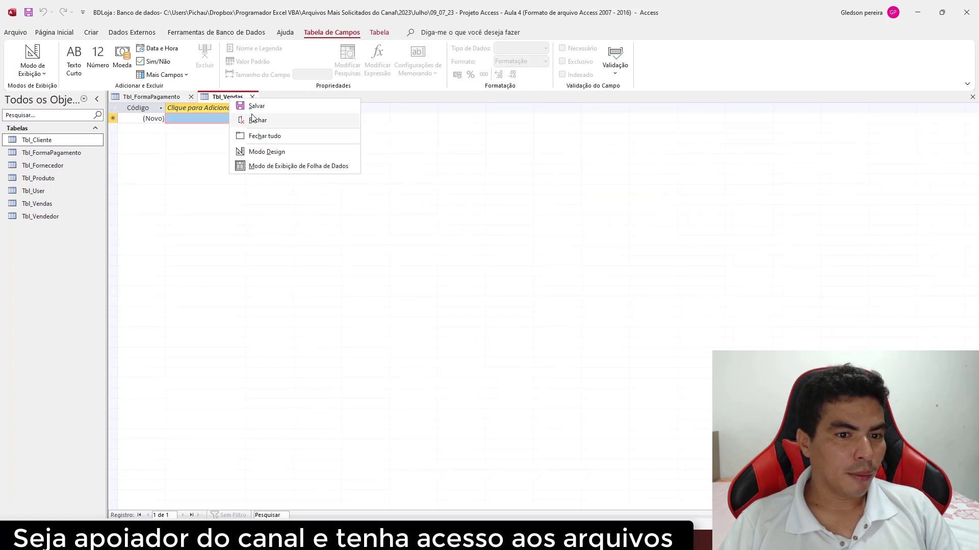
click(267, 152)
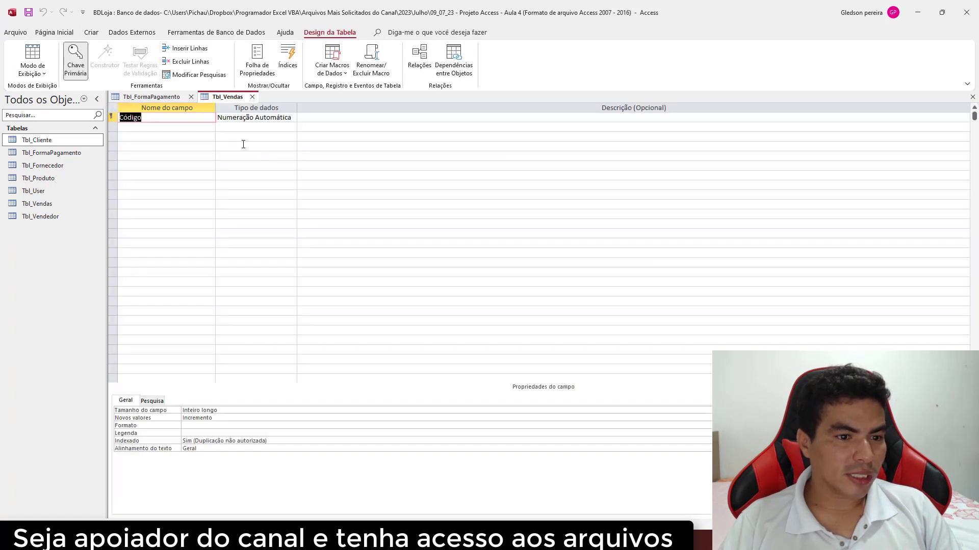
text(I)
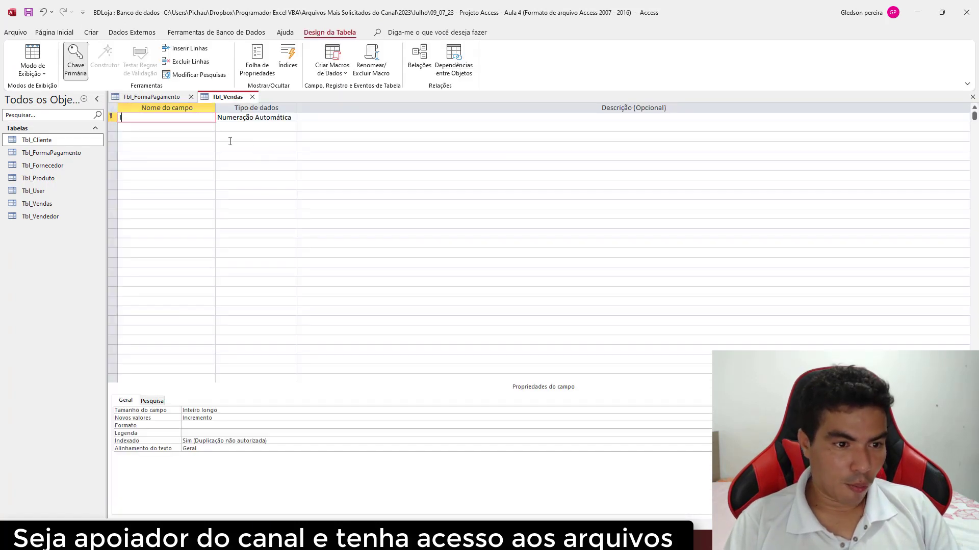
text(dVenda)
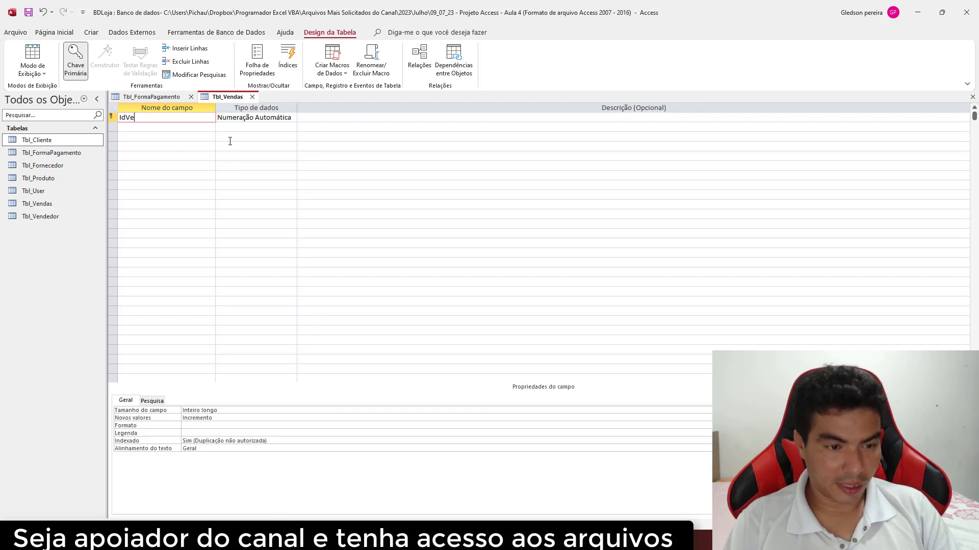
click(259, 127)
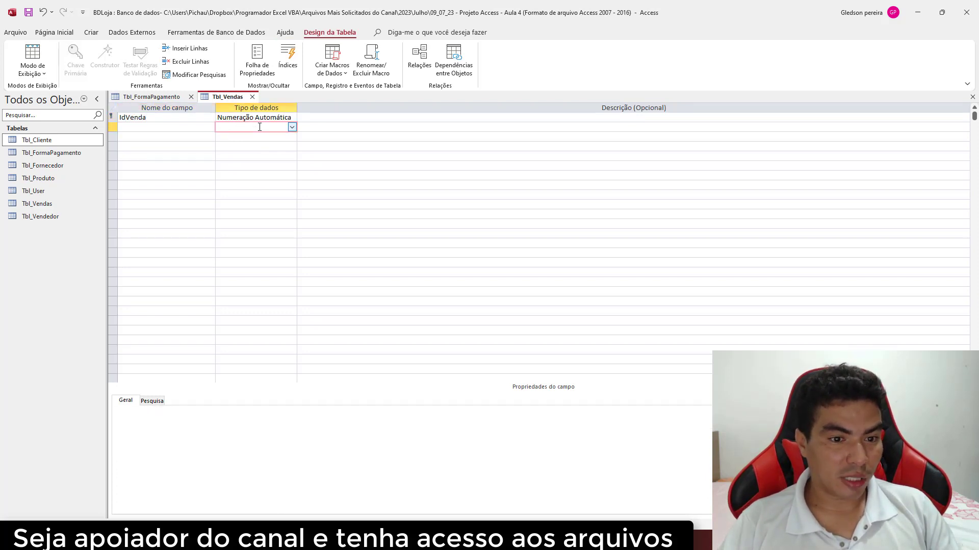
click(191, 128)
text(Id)
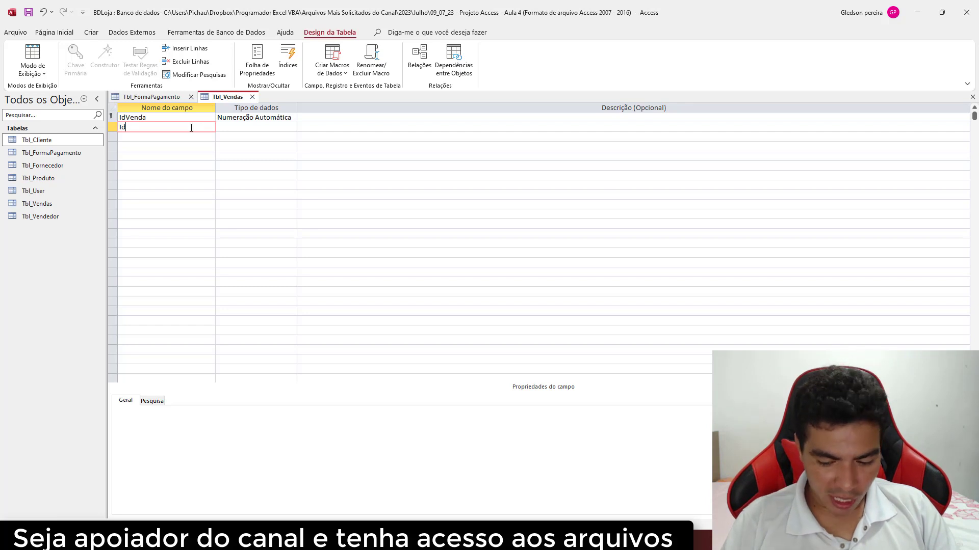
text(C)
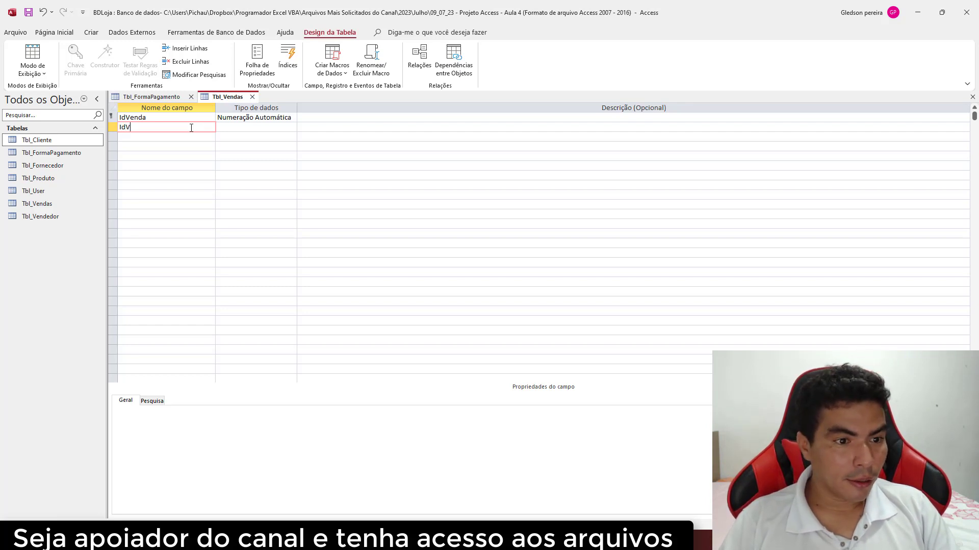
text(endedor)
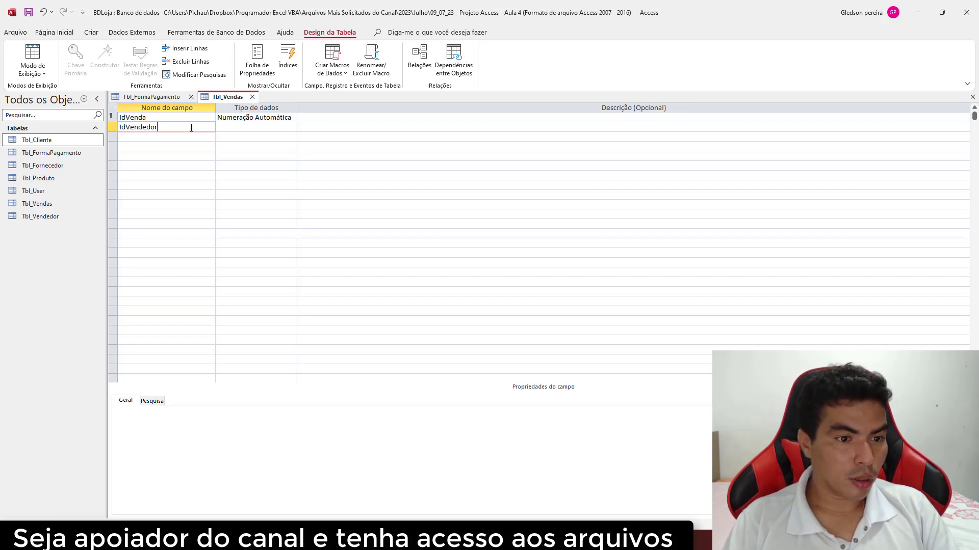
click(225, 127)
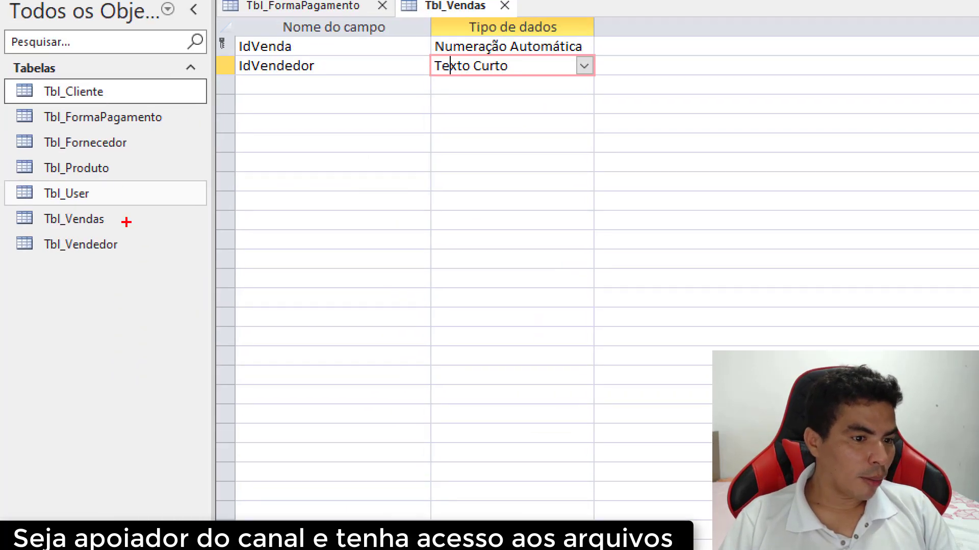
drag(121, 245, 192, 222)
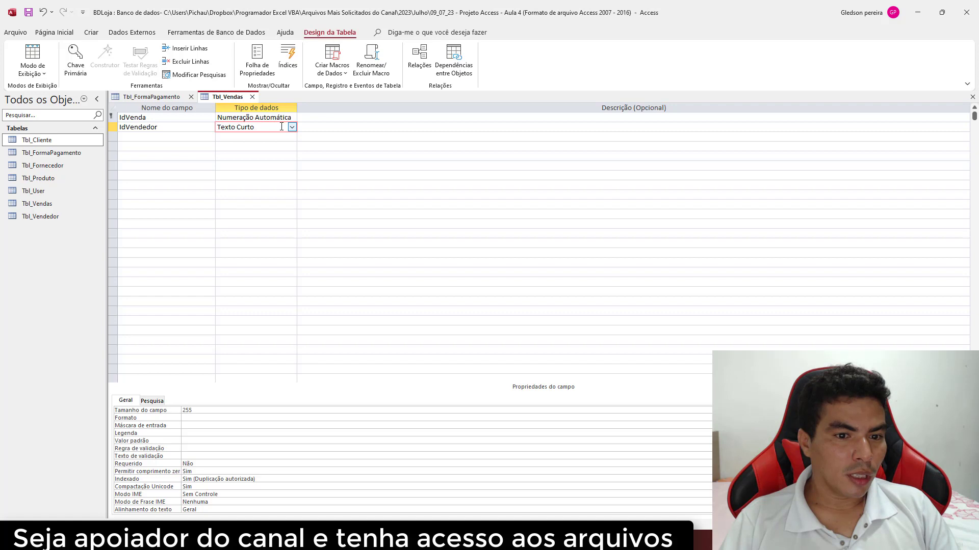
click(292, 127)
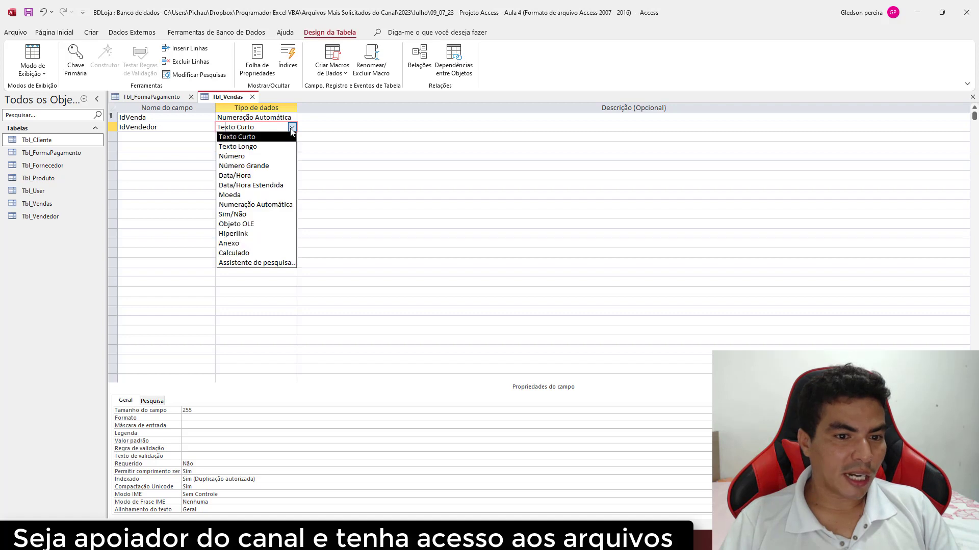
click(254, 154)
- Add an IdProduto field with data type Número
click(153, 137)
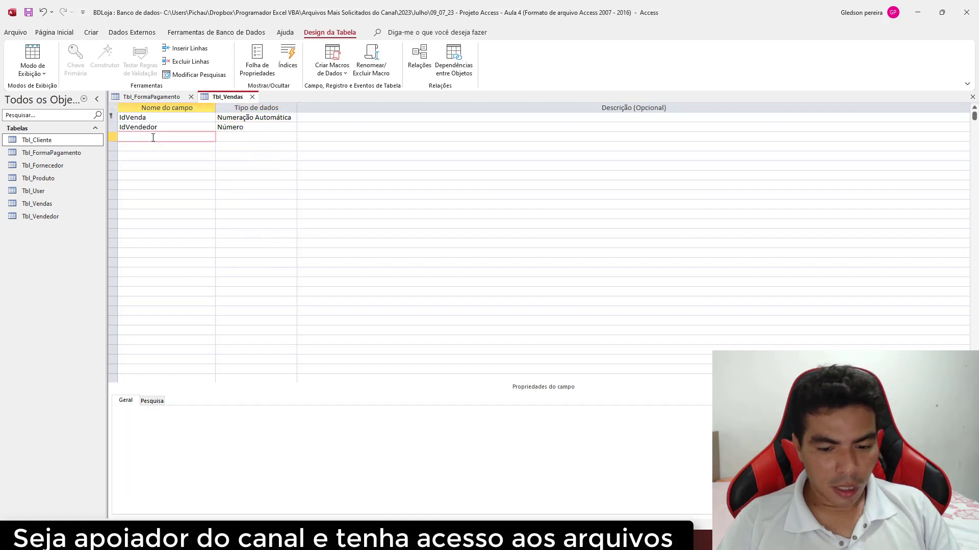
text(Id)
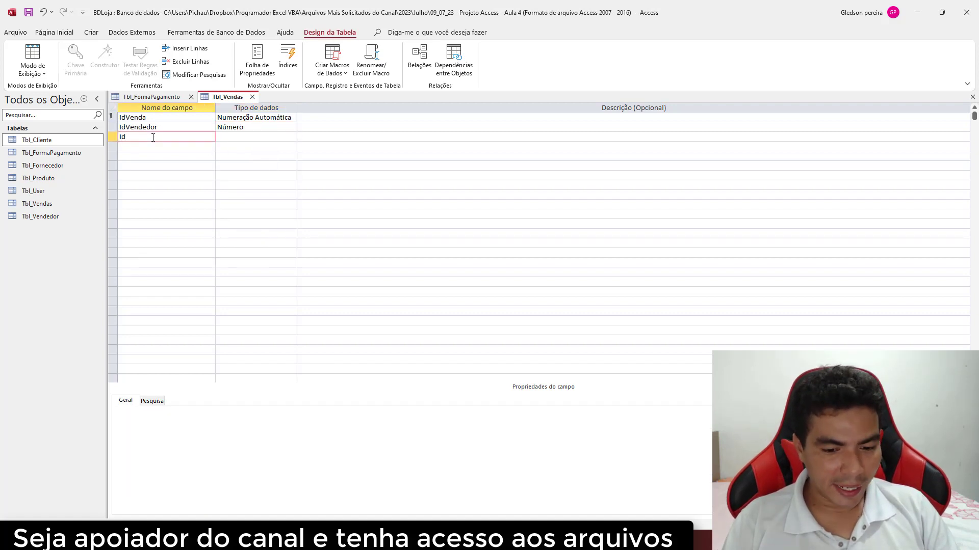
text(produto)
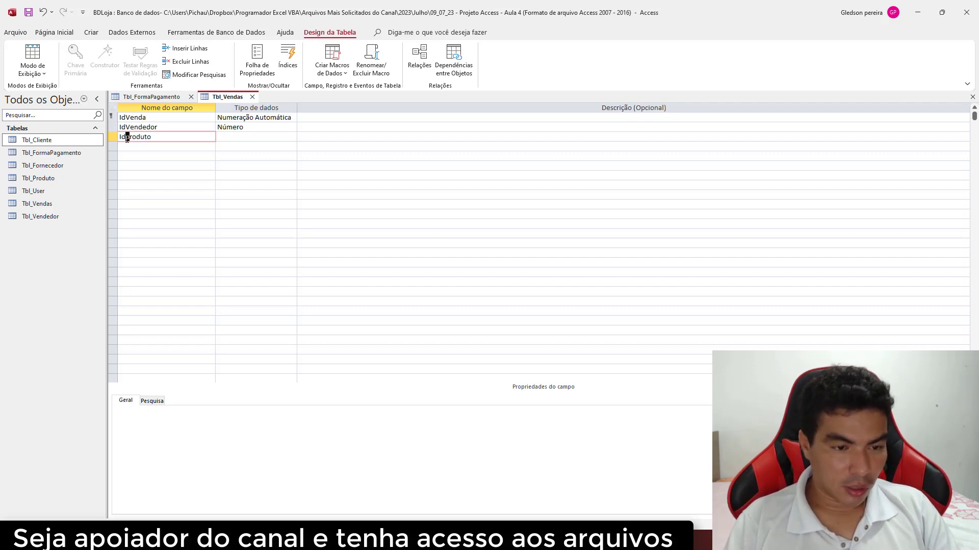
text(P)
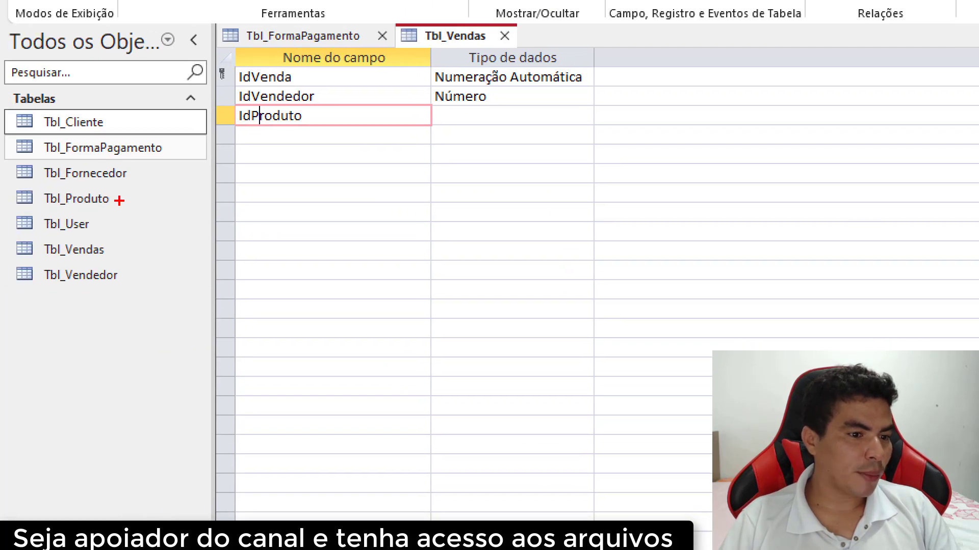
drag(119, 201, 187, 182)
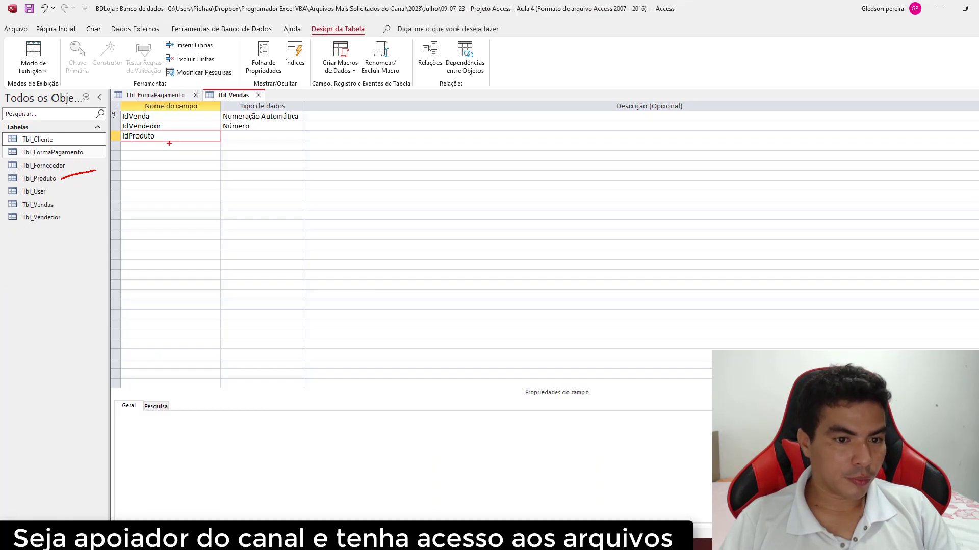
click(233, 143)
click(270, 137)
click(292, 136)
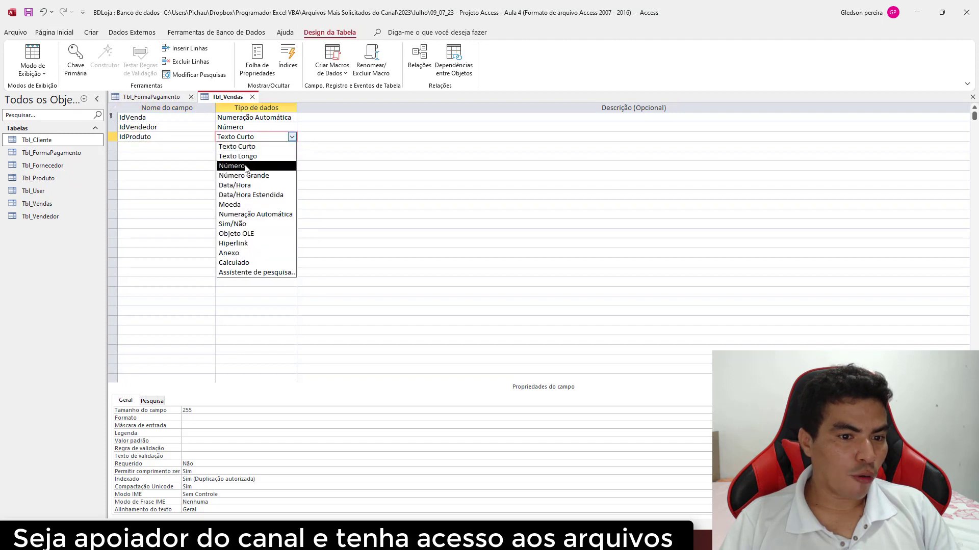
click(245, 166)
- Add an IdFormaPagamento field with data type Número
click(153, 147)
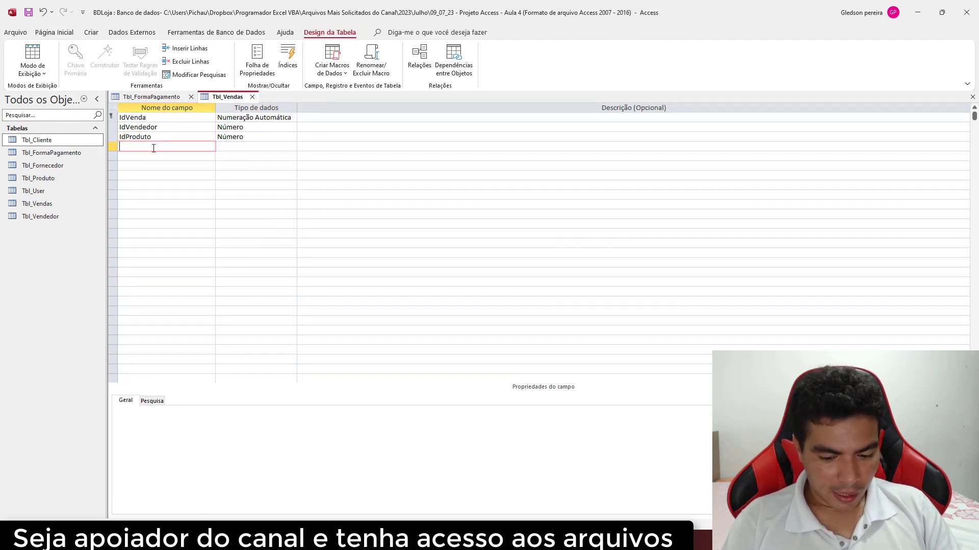
text(IdFo)
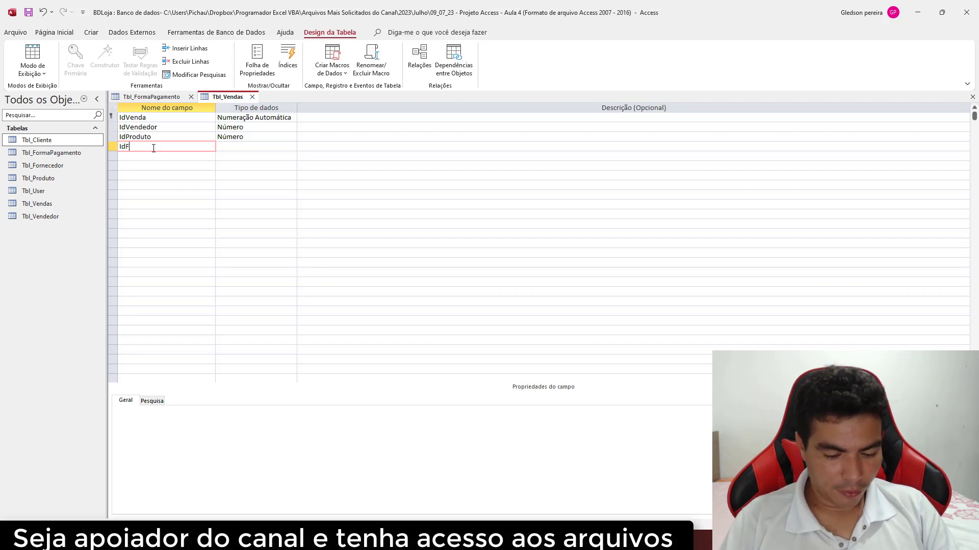
text(rmaPagamento)
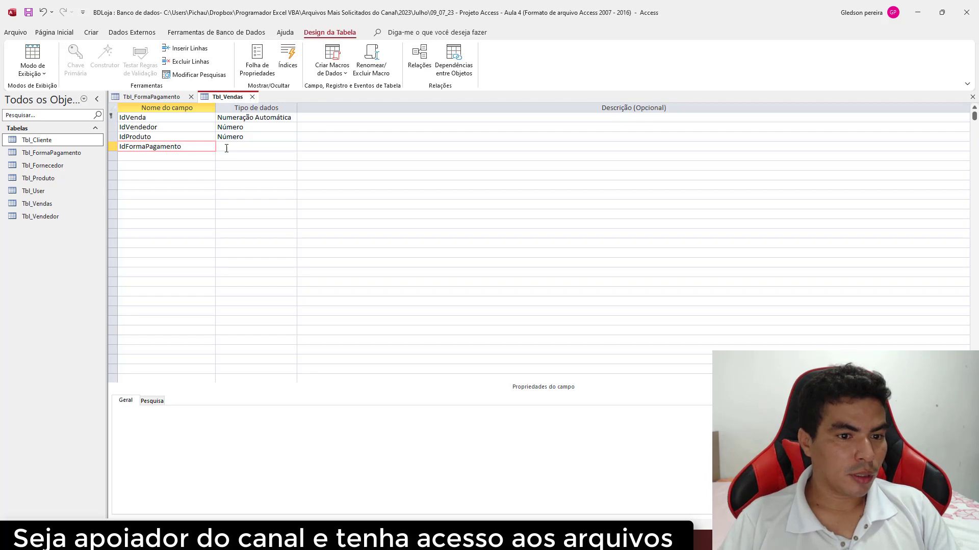
click(224, 146)
click(293, 147)
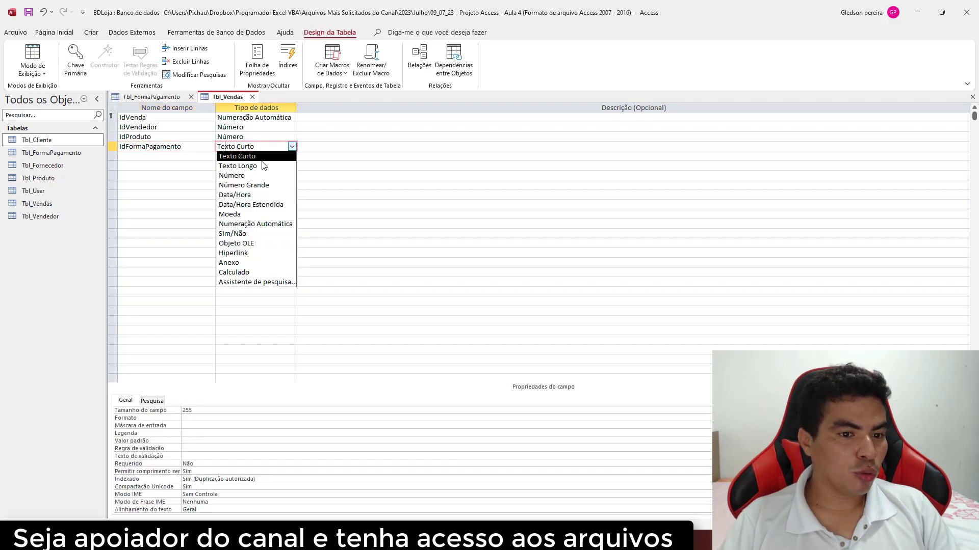
click(247, 173)
key(ctrl+1)
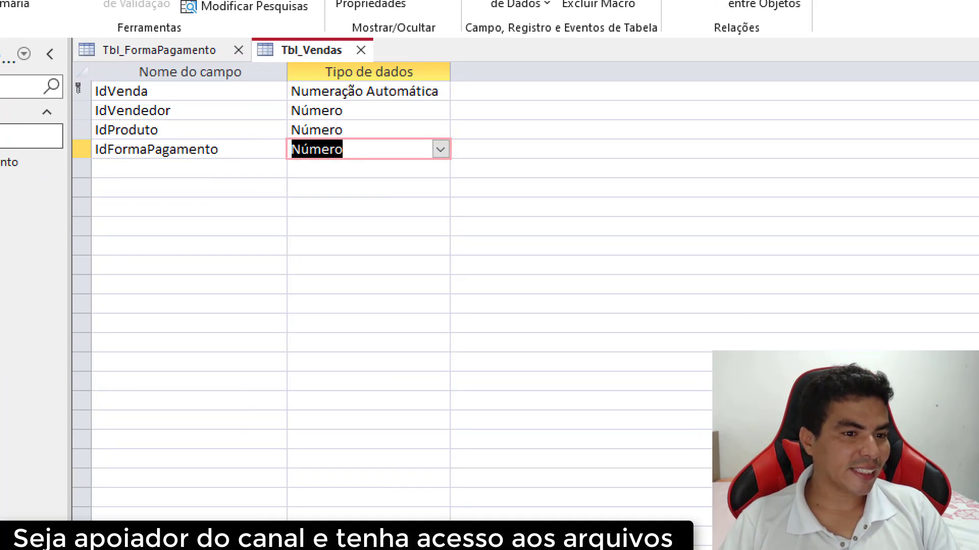
drag(189, 119, 218, 104)
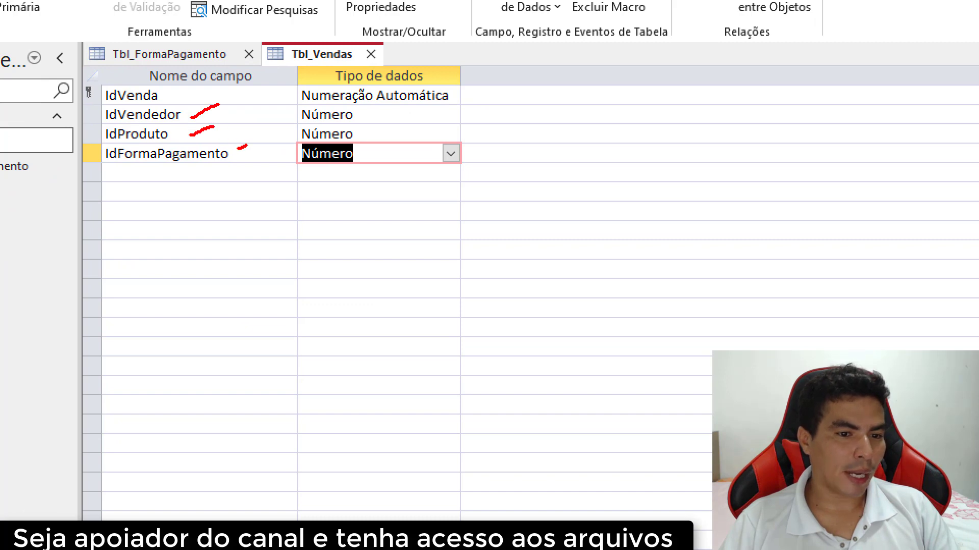
key(Escape)
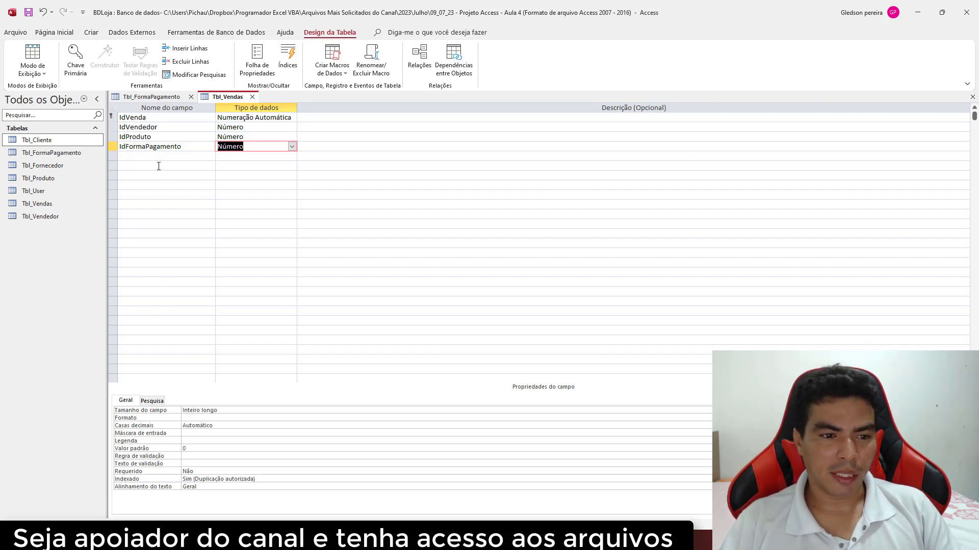
- Select the empty Field Name row below IdFormaPagamento
click(146, 158)
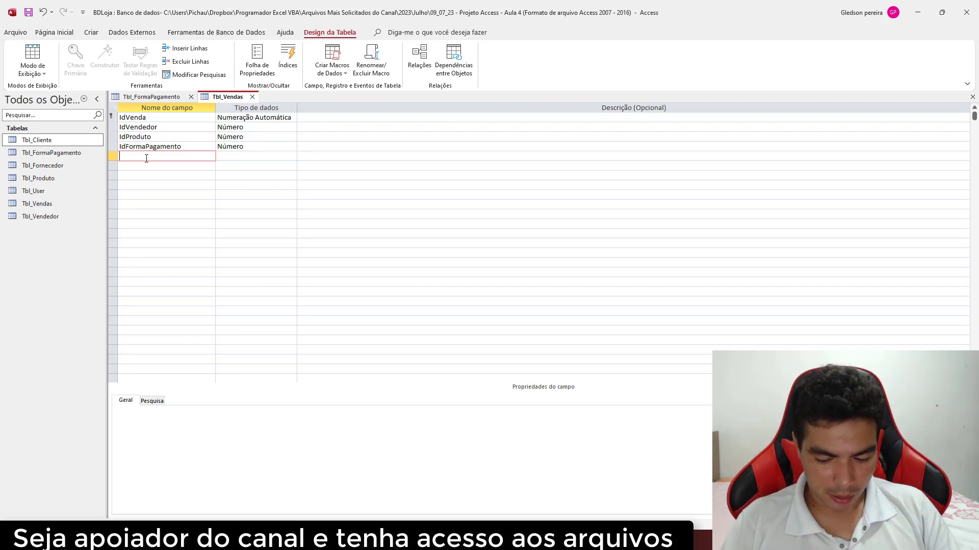
- Add Qntde as Número and Valor as Moeda to Tbl_Vendas
text(Qntde)
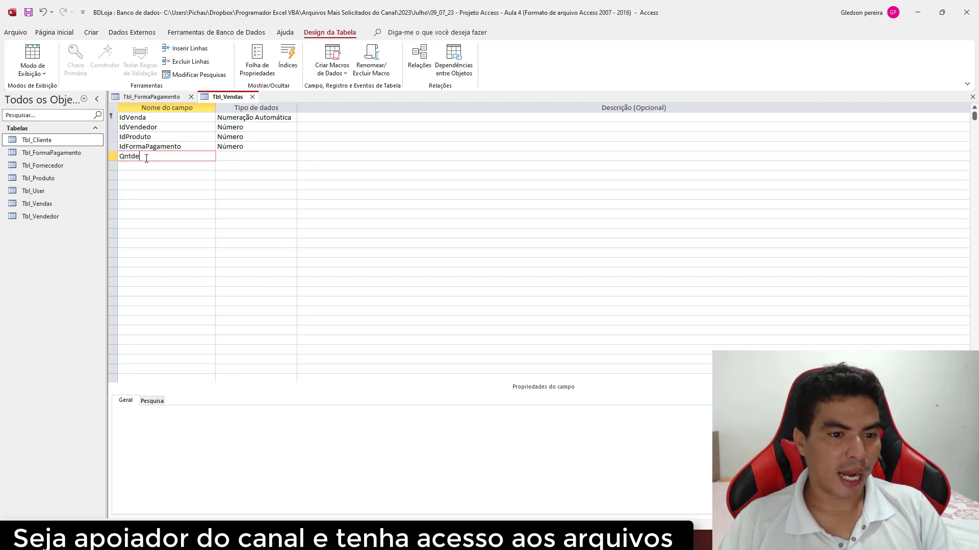
click(232, 156)
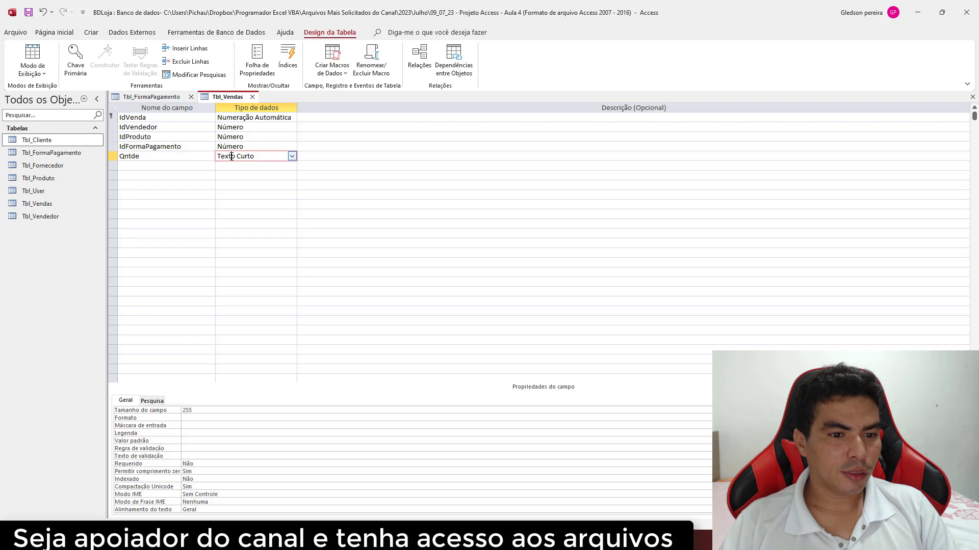
click(293, 157)
click(270, 182)
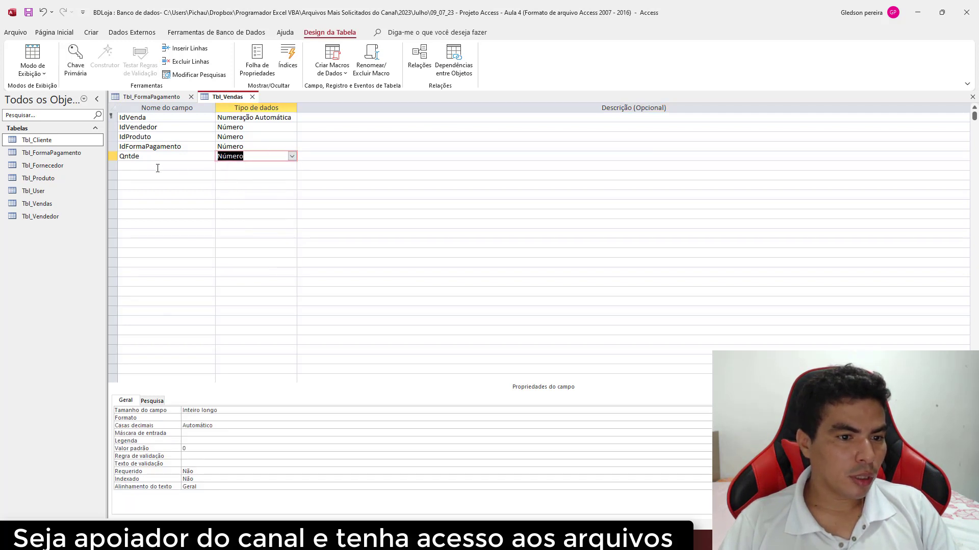
click(150, 166)
text(V)
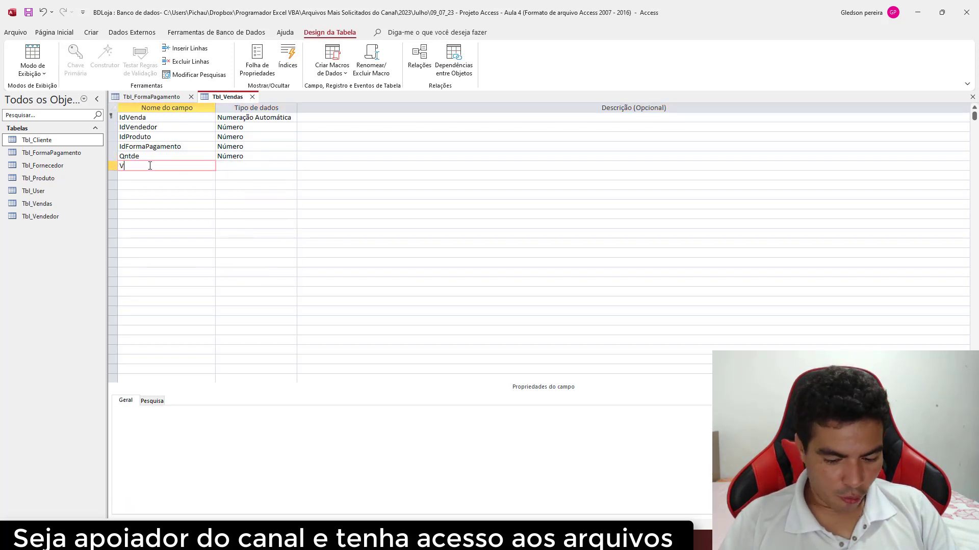
text(Alor)
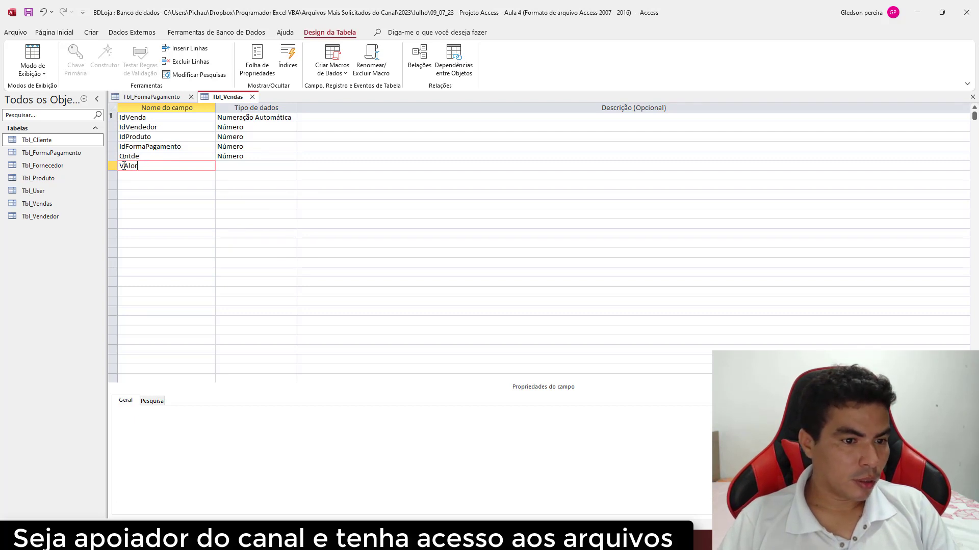
key(Tab)
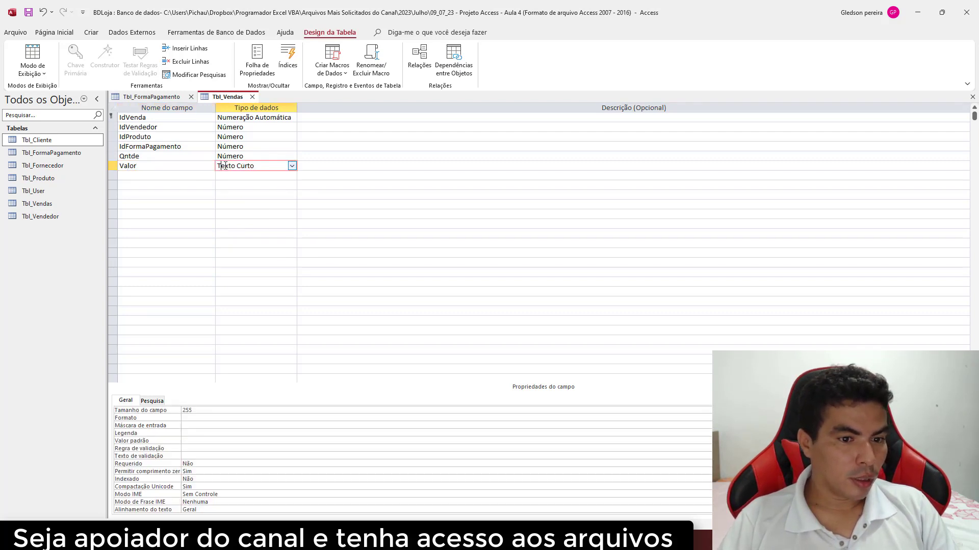
click(291, 166)
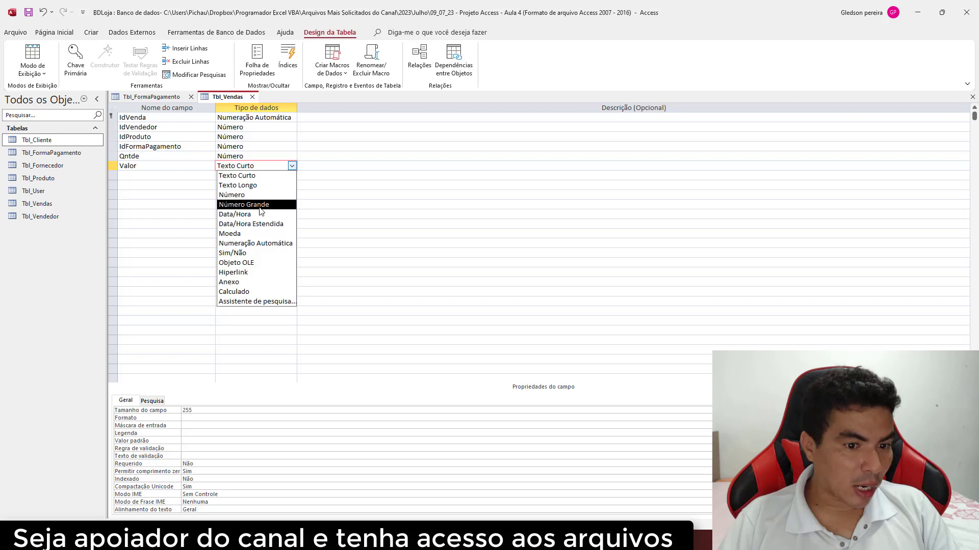
click(239, 233)
- Add DataVenda as Data/Hora and save the Tbl_Vendas design
click(140, 176)
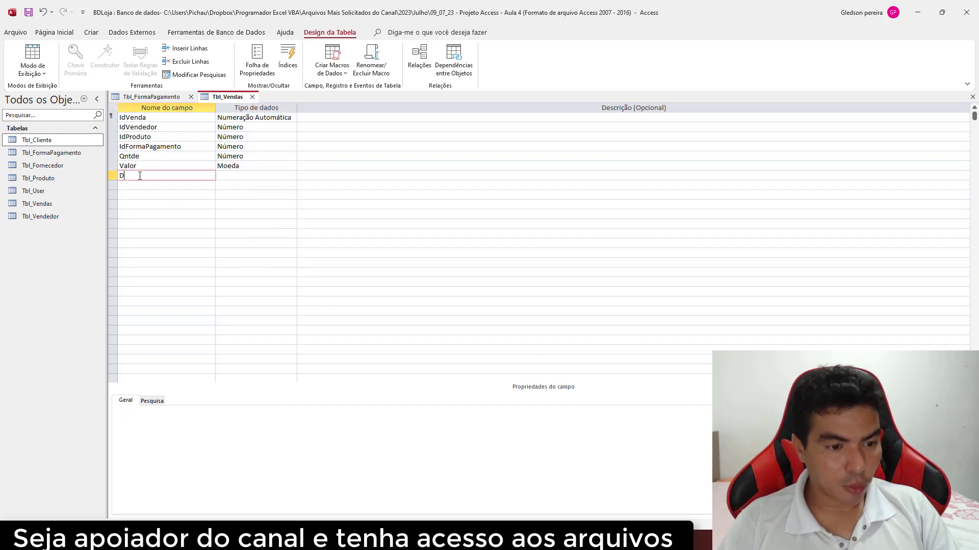
text(DataVe)
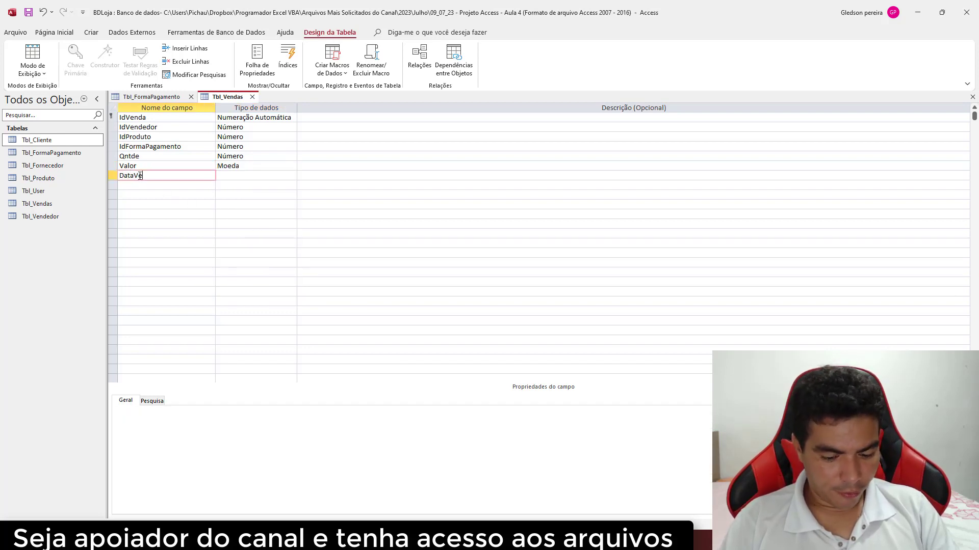
text(nda)
click(223, 178)
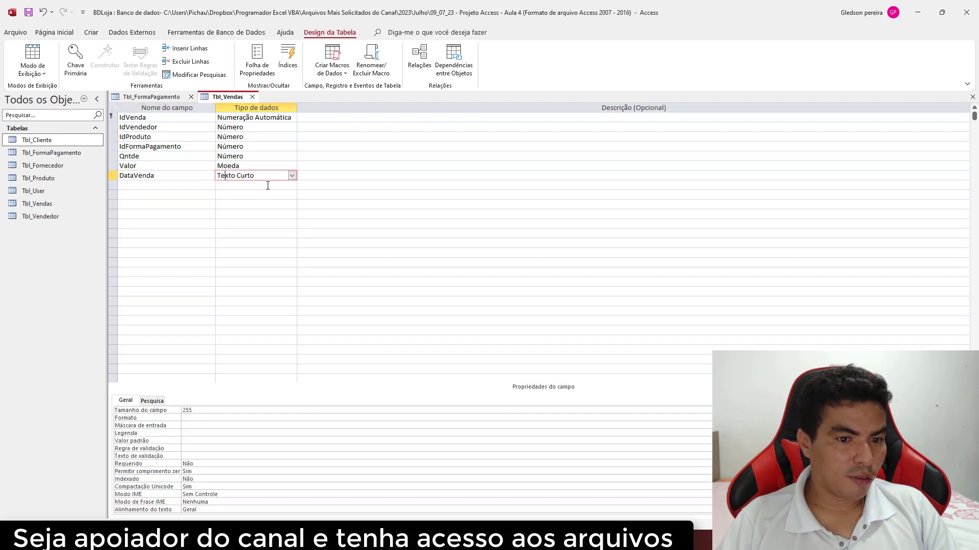
click(292, 177)
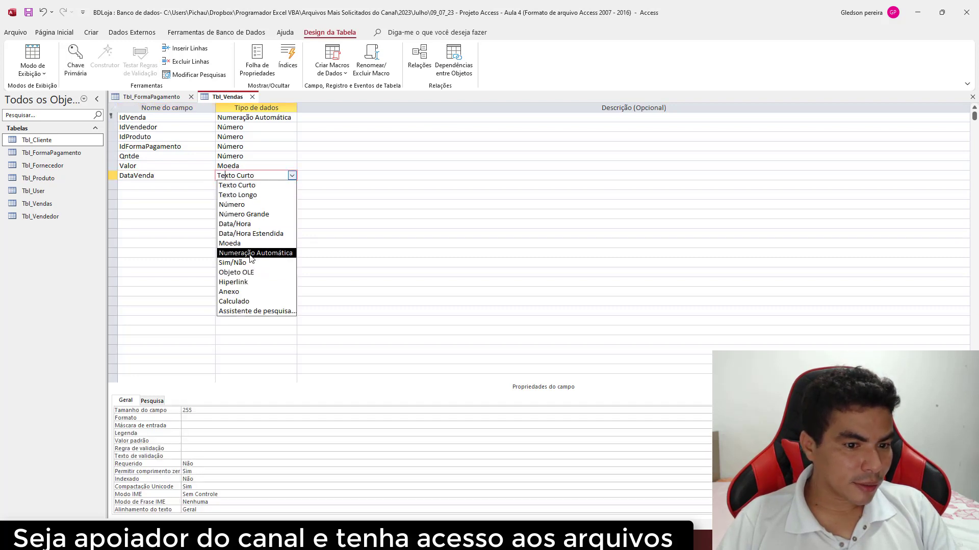
click(242, 225)
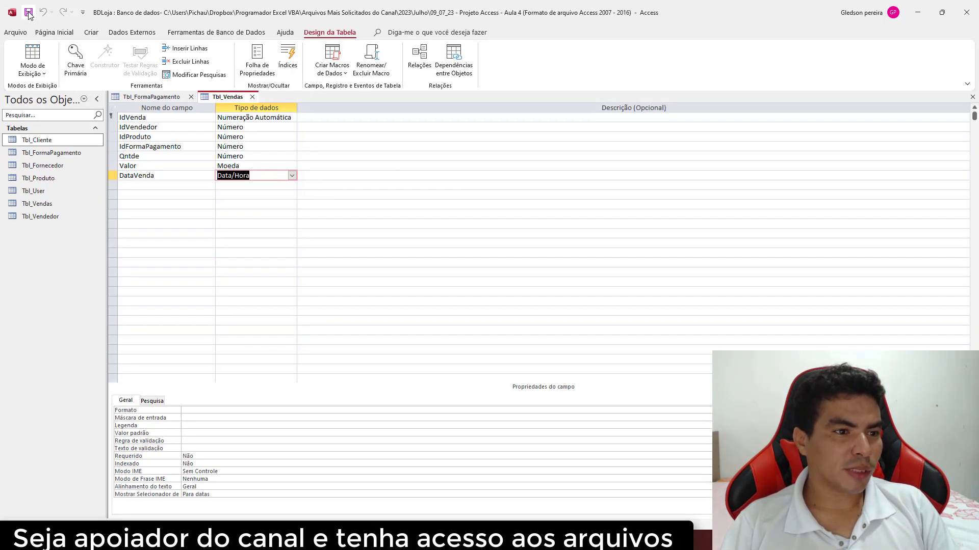
click(186, 175)
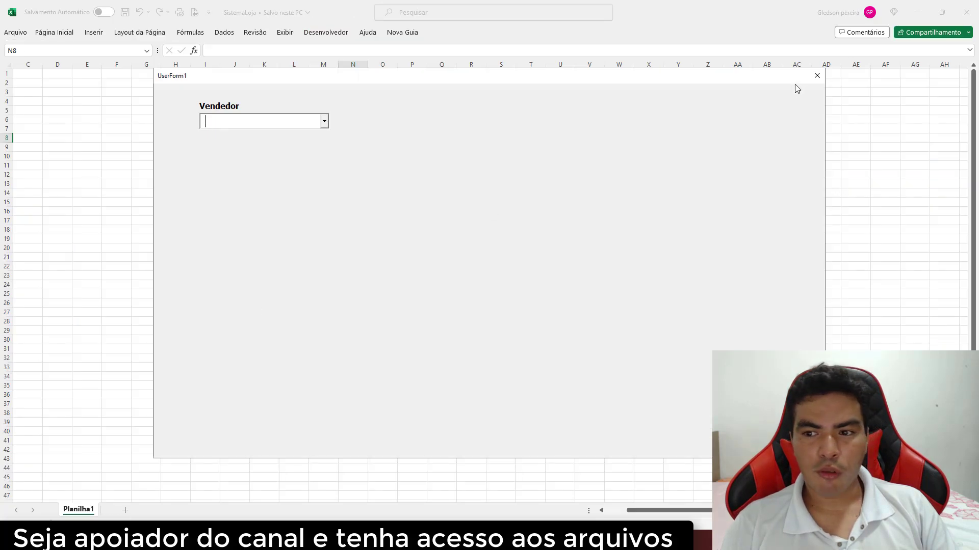
- Close the running form and open FrmPrincipal for design in the VBA editor's Project Explorer
click(815, 77)
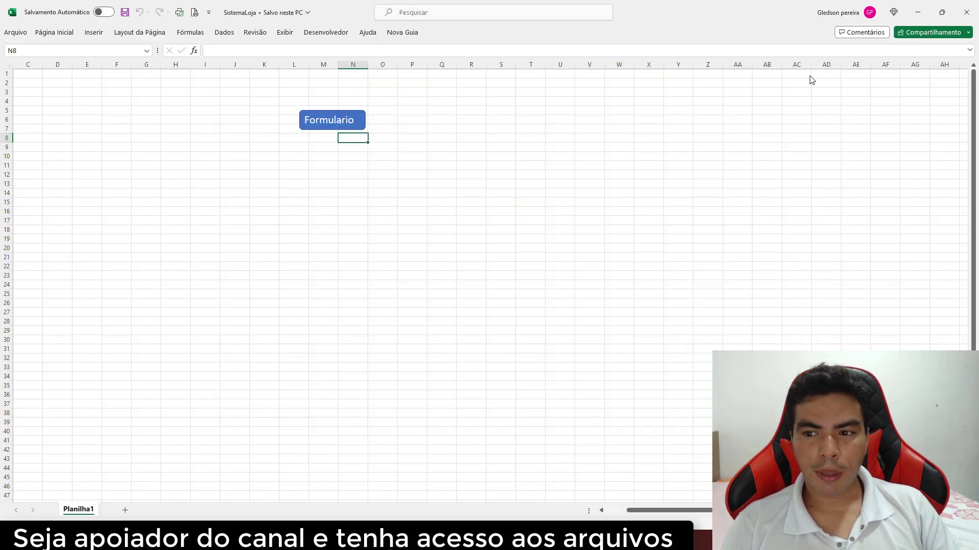
click(326, 32)
click(25, 61)
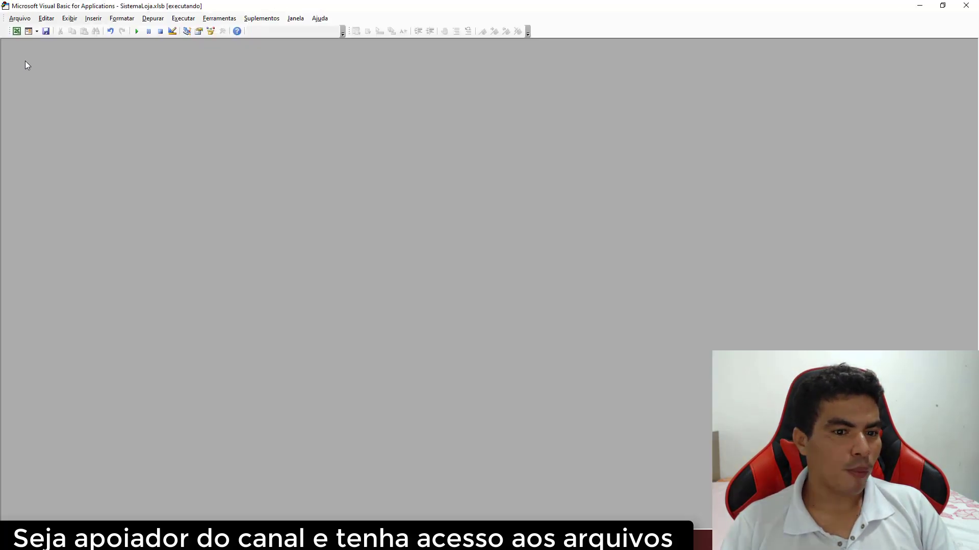
click(70, 18)
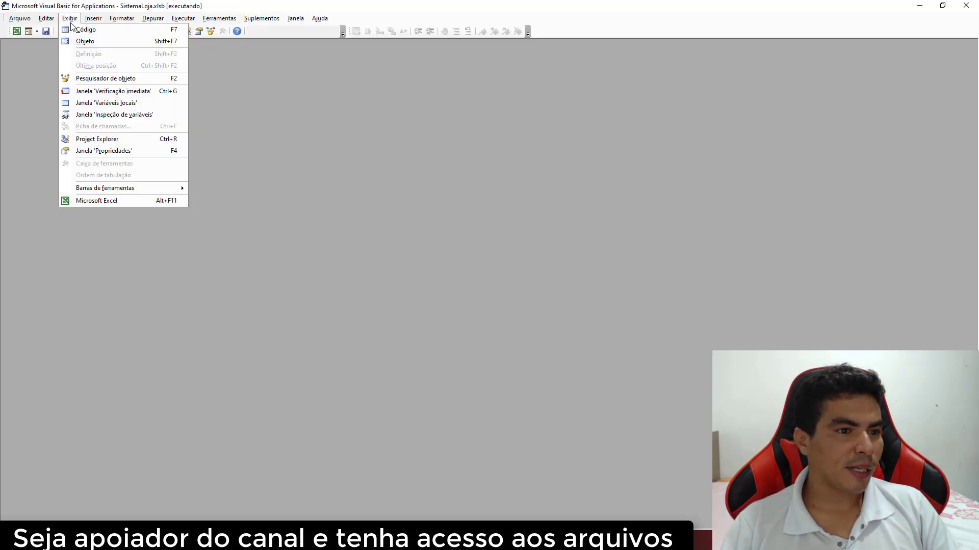
click(100, 139)
double_click(59, 111)
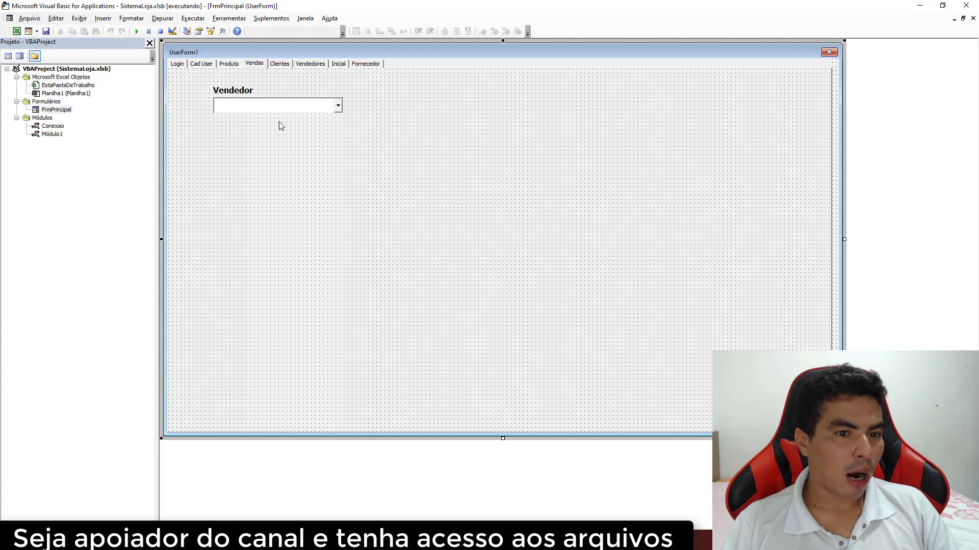
- Paste a copy of the Vendedor label and combobox below it, captioning the label 'Forma Pagamento'
drag(265, 126, 229, 93)
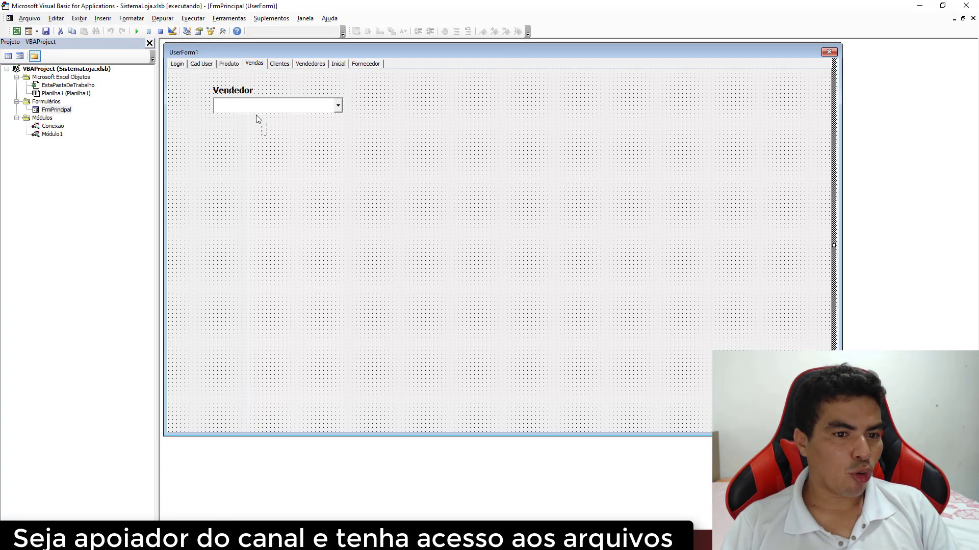
click(268, 158)
key(ctrl+v)
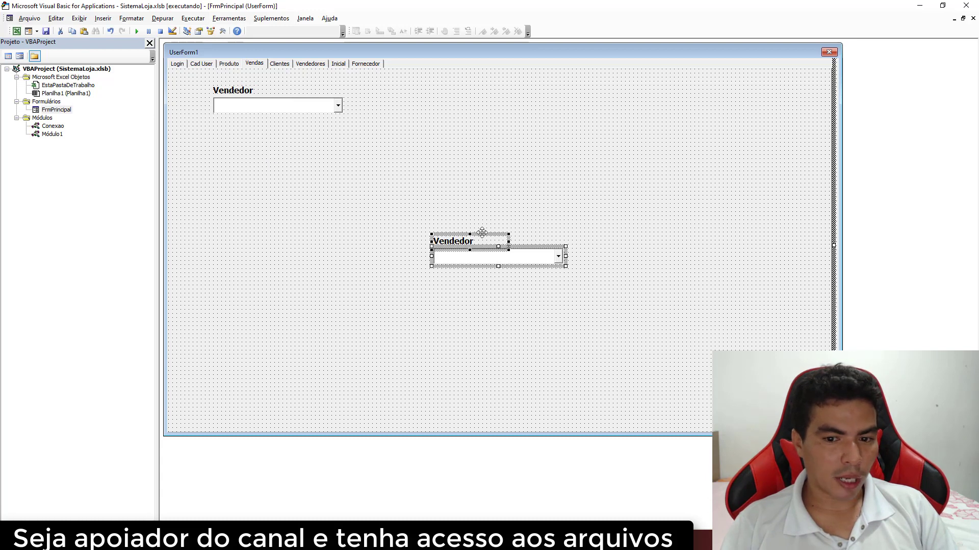
drag(483, 232, 262, 127)
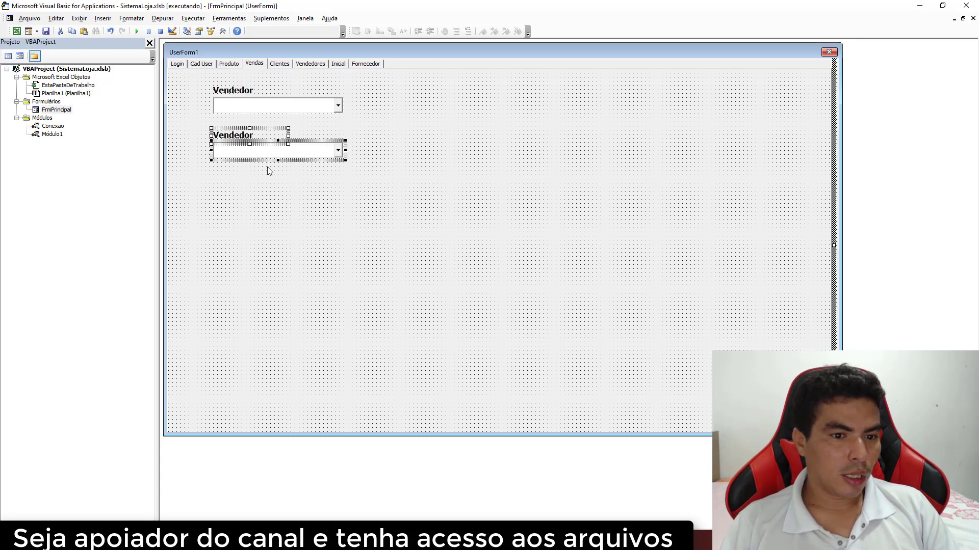
click(250, 140)
click(252, 135)
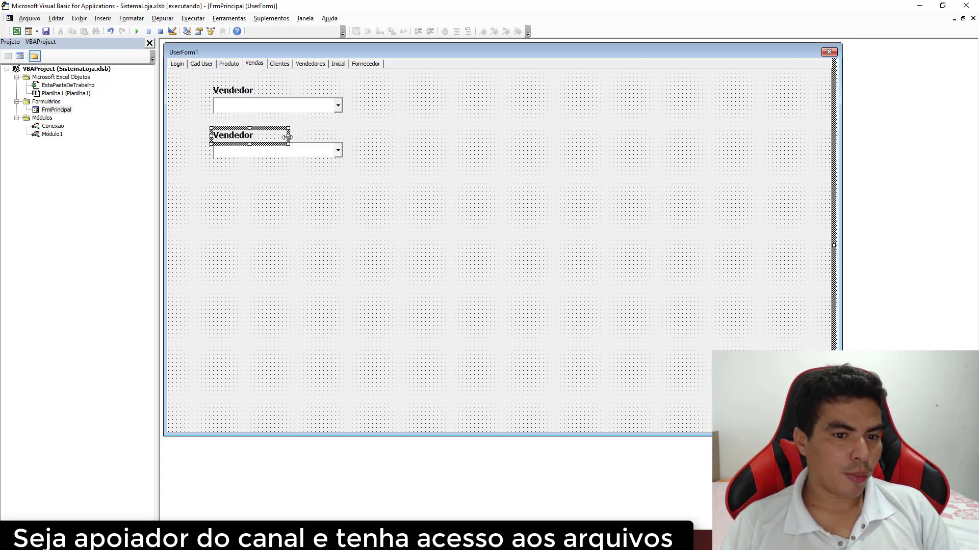
drag(287, 137, 317, 136)
double_click(257, 134)
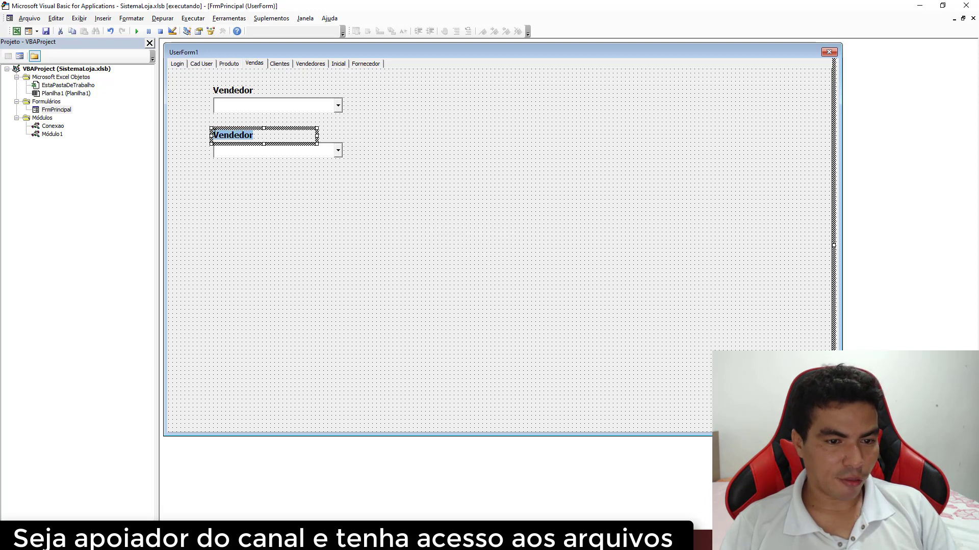
text(Forma Paga)
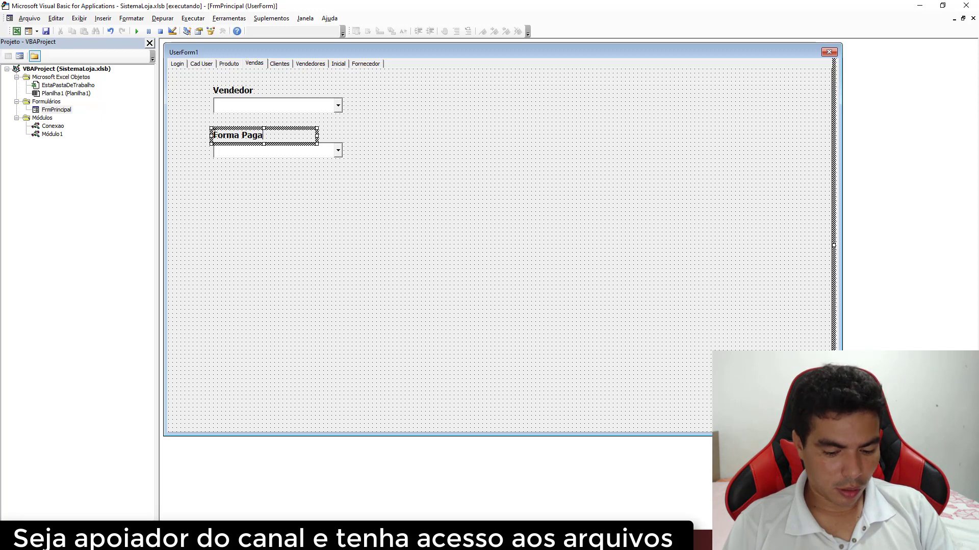
text(mento)
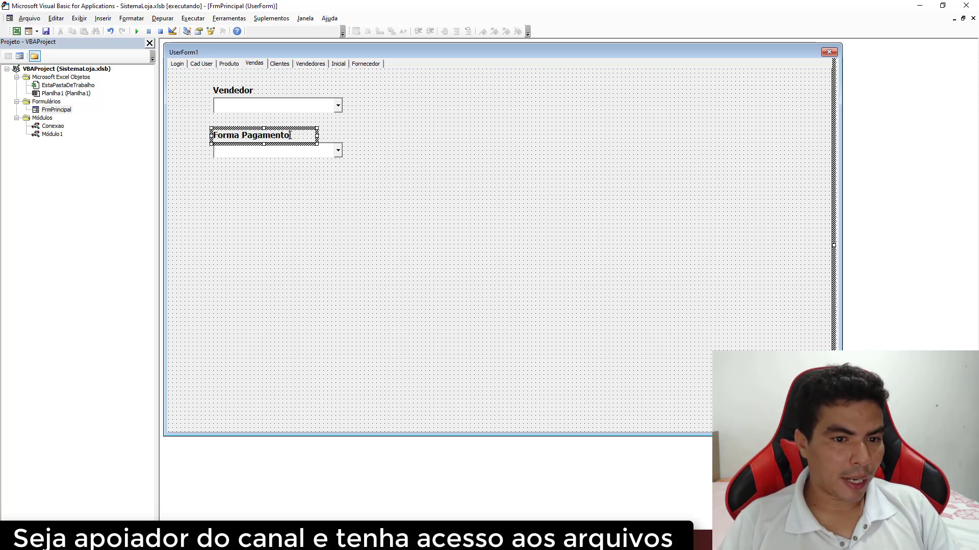
drag(290, 135, 216, 134)
- Name the copied combobox CmbFormaPagamento in Properties, then run the form to test
right_click(274, 155)
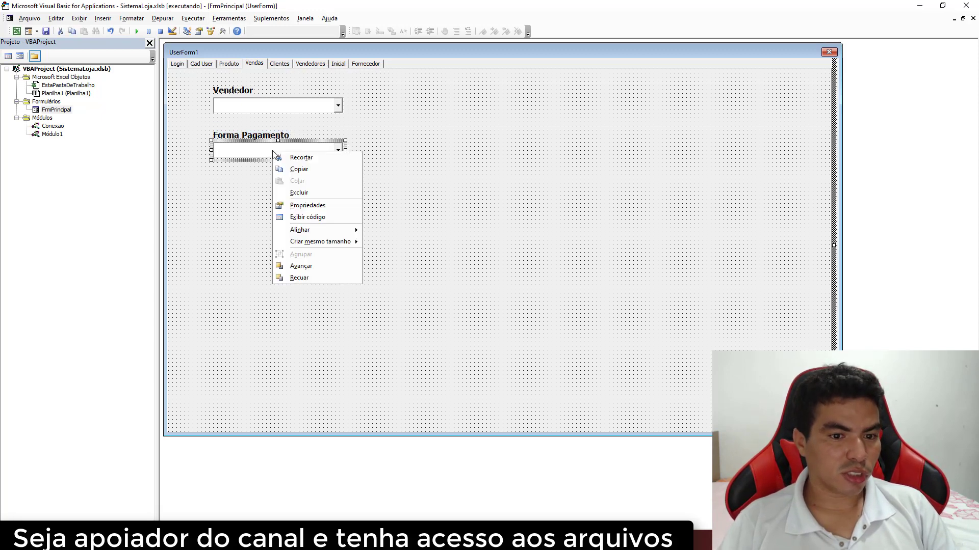
click(301, 204)
click(110, 142)
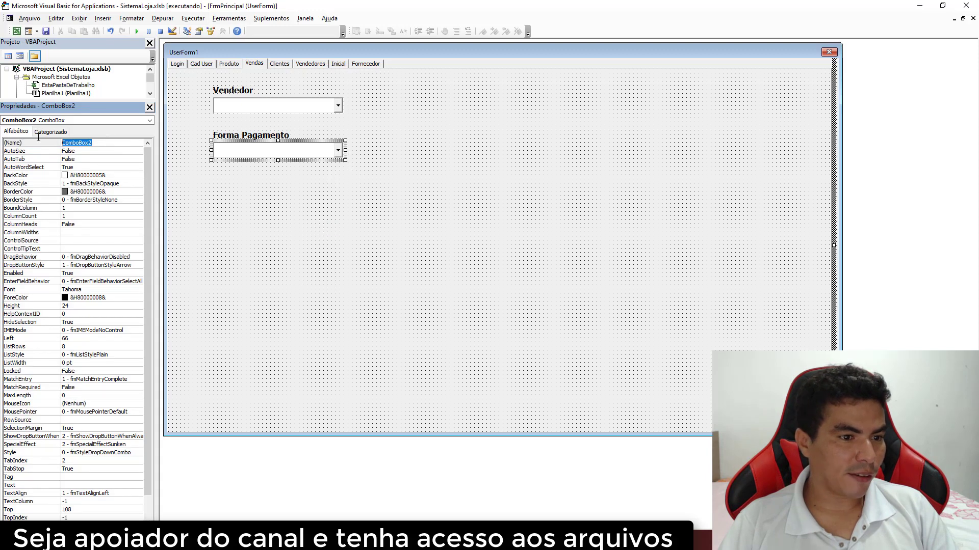
text(Cm)
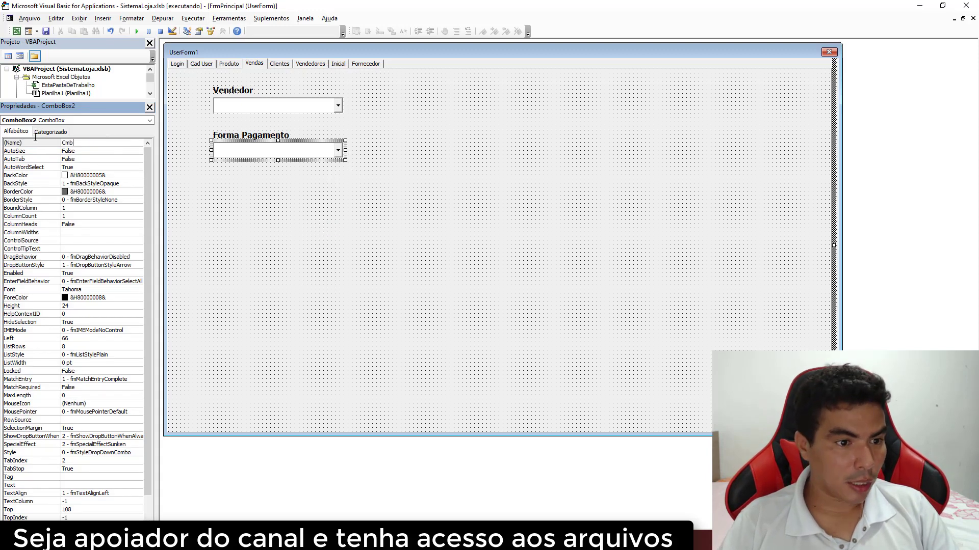
text(b)
key(ctrl+v)
click(89, 143)
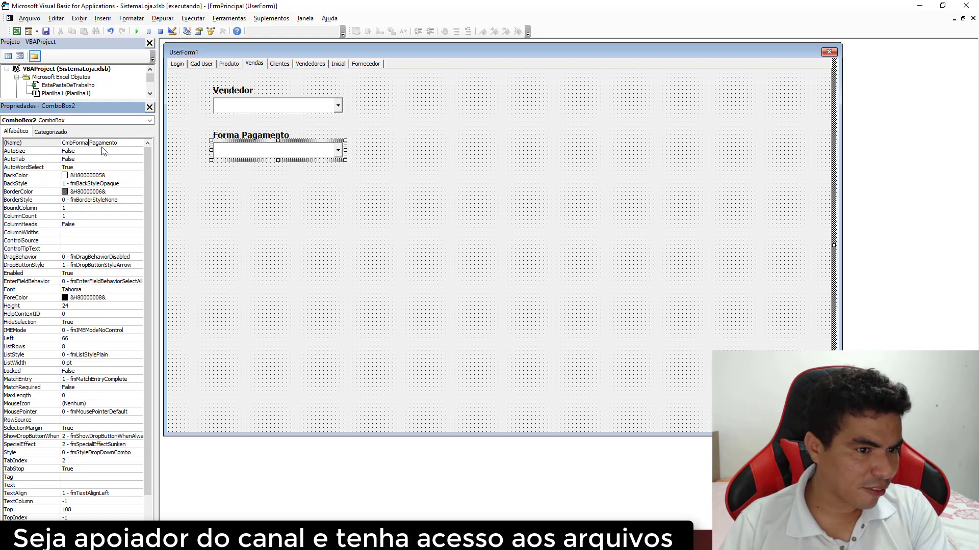
key(BackSpace)
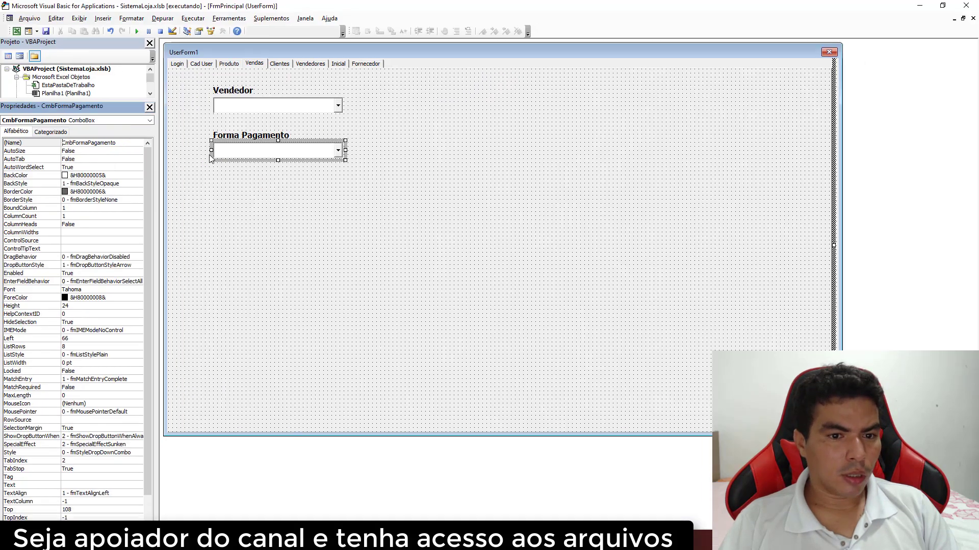
key(Return)
click(288, 201)
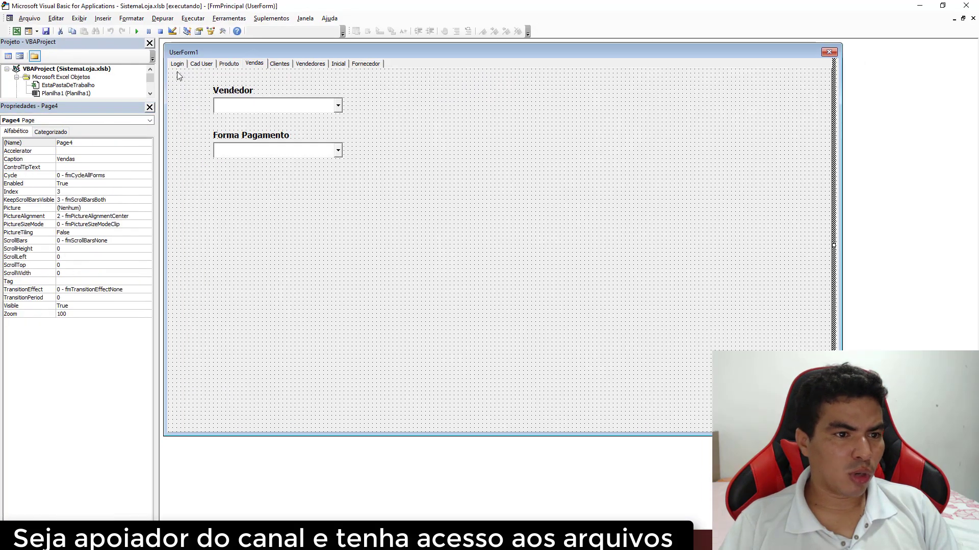
click(137, 31)
- Log into the sales system with the username and password, open Produto, then try Voltar
text(n)
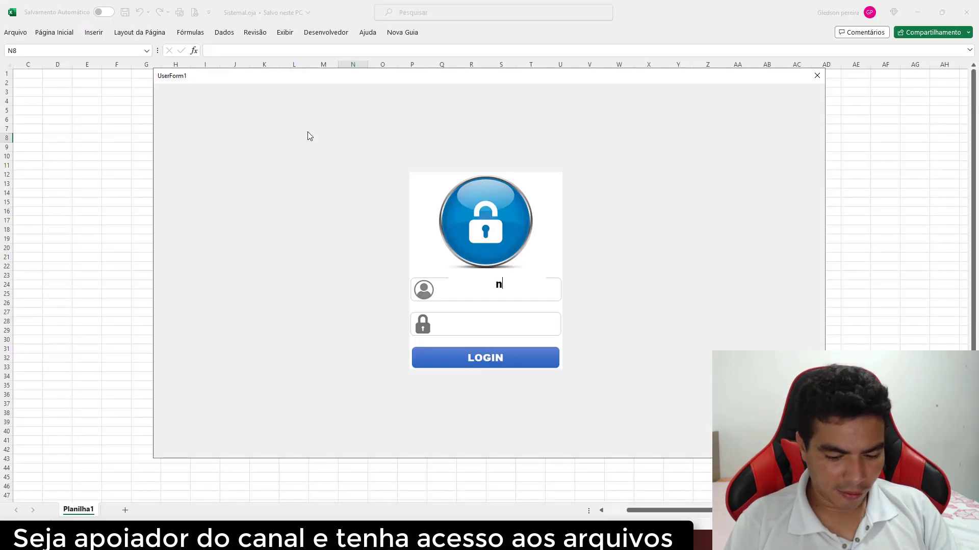
text(eo)
key(Tab)
text(123)
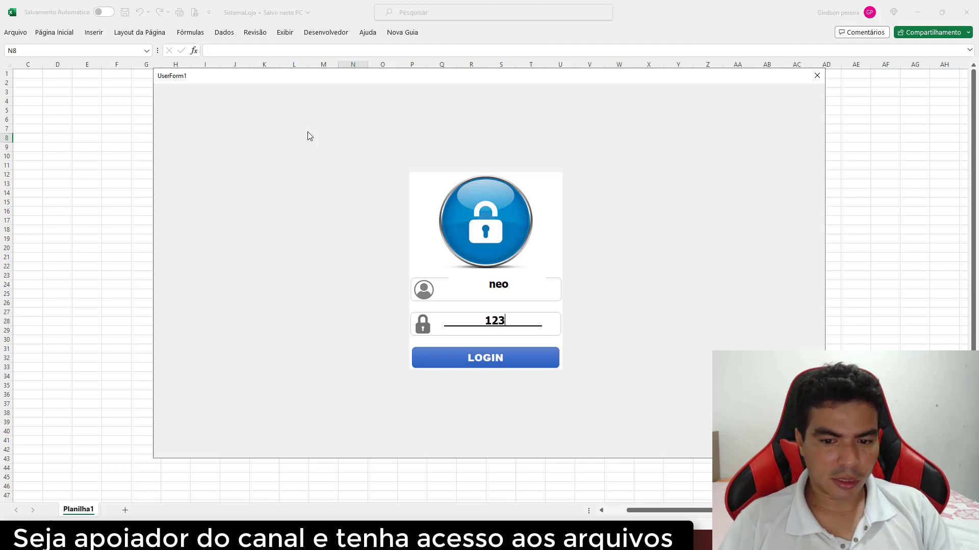
click(471, 352)
click(555, 306)
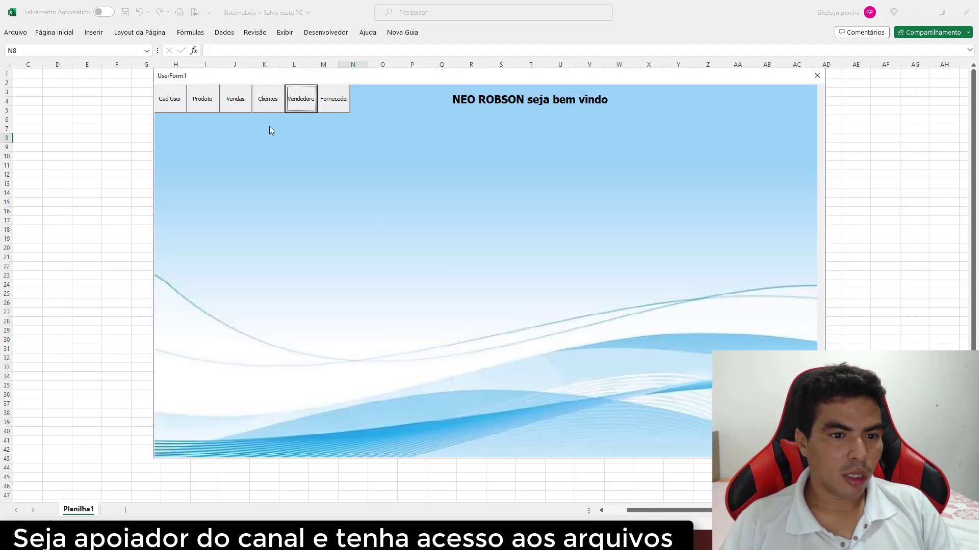
click(207, 98)
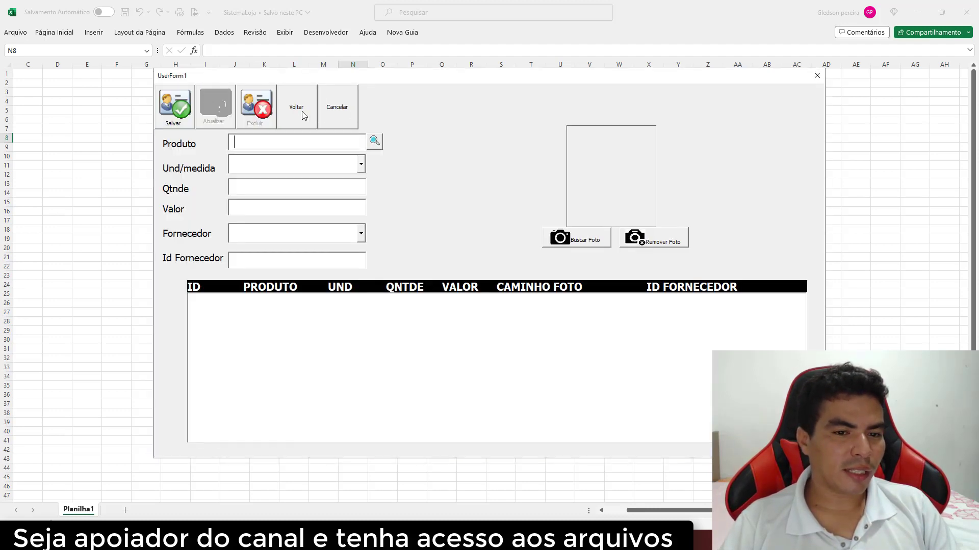
click(300, 113)
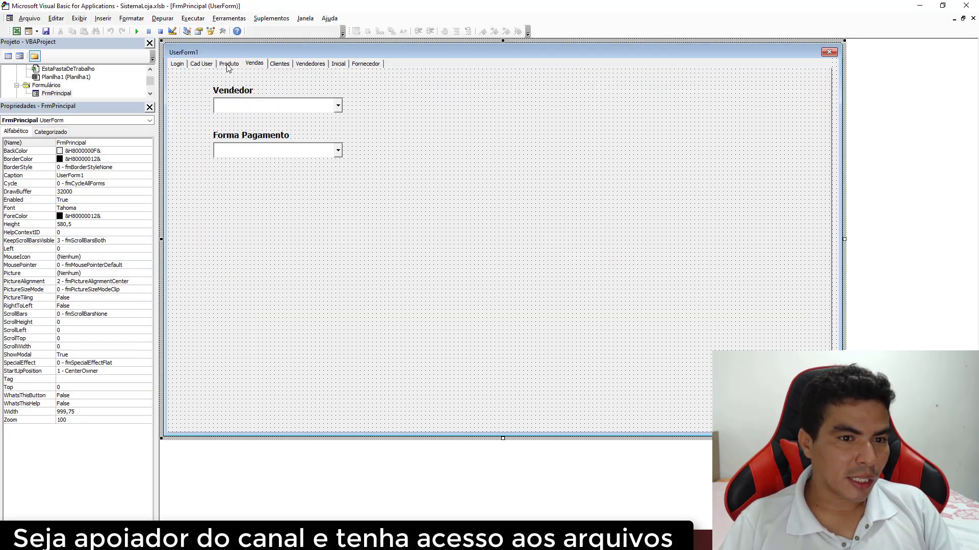
- Show FrmPrincipal's Produto page in the designer and annotate the MultiPage tab indexes 0–7
click(228, 65)
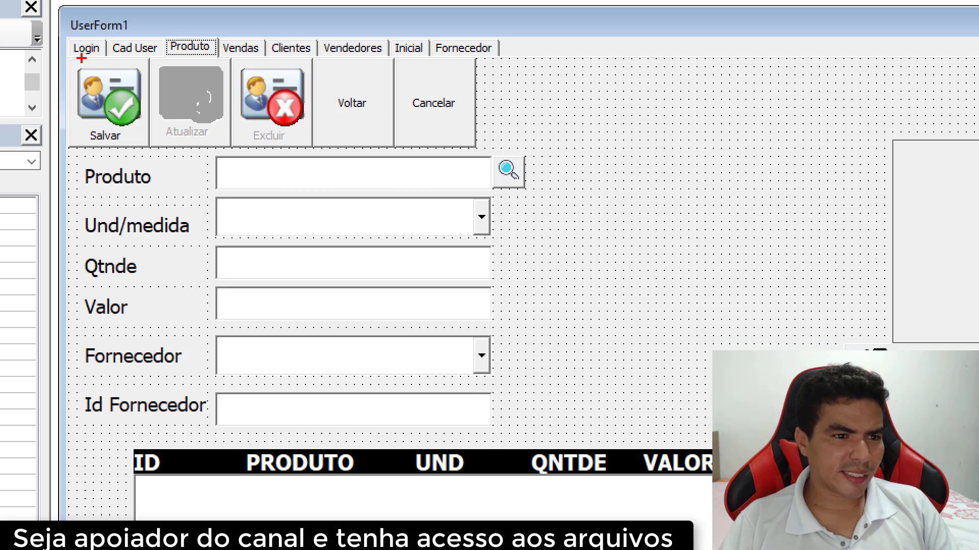
drag(82, 58, 97, 29)
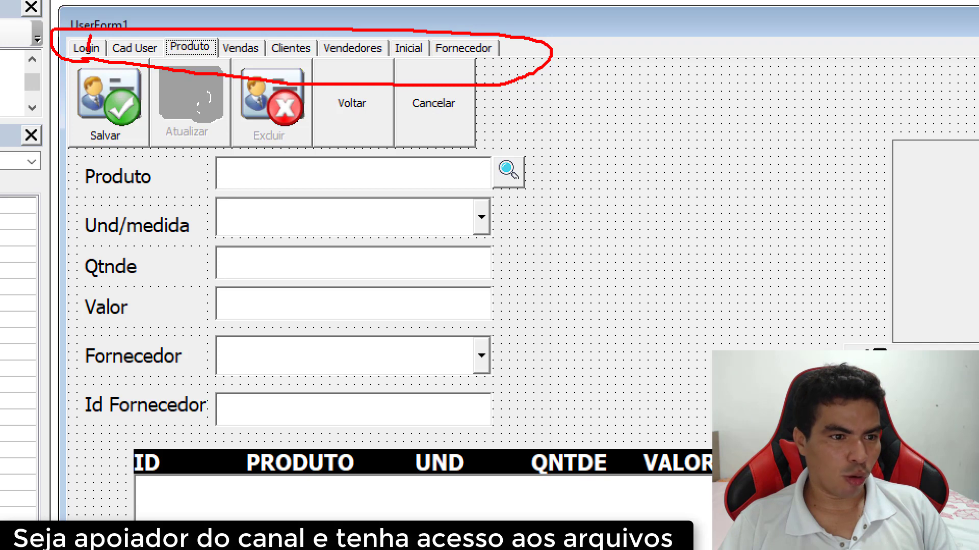
drag(87, 36, 97, 53)
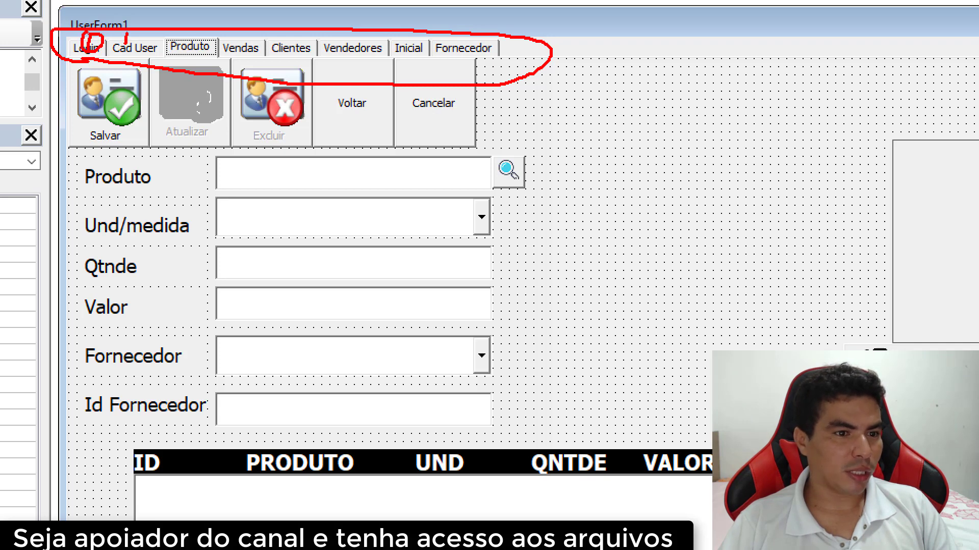
drag(231, 35, 241, 33)
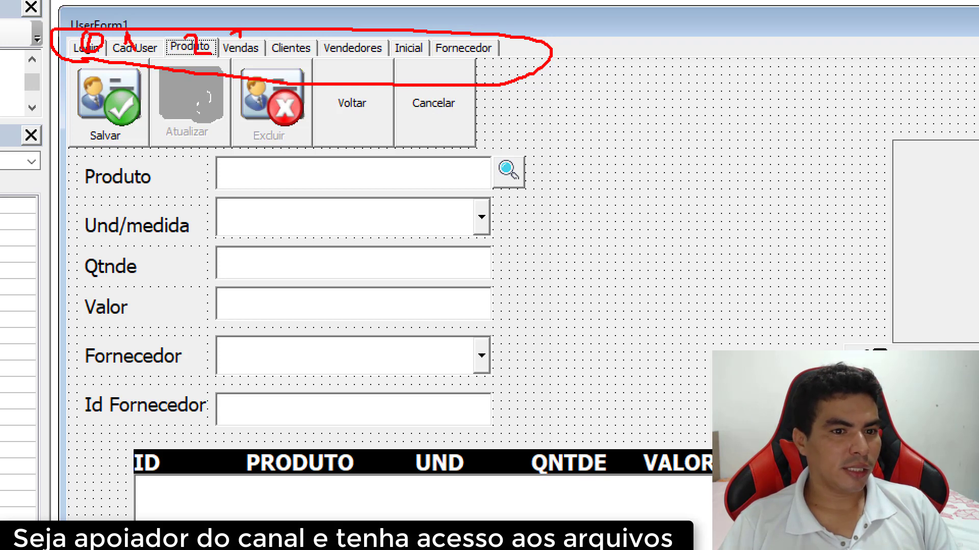
mouse_move(350, 32)
mouse_down()
mouse_move(339, 42)
mouse_move(351, 61)
mouse_up()
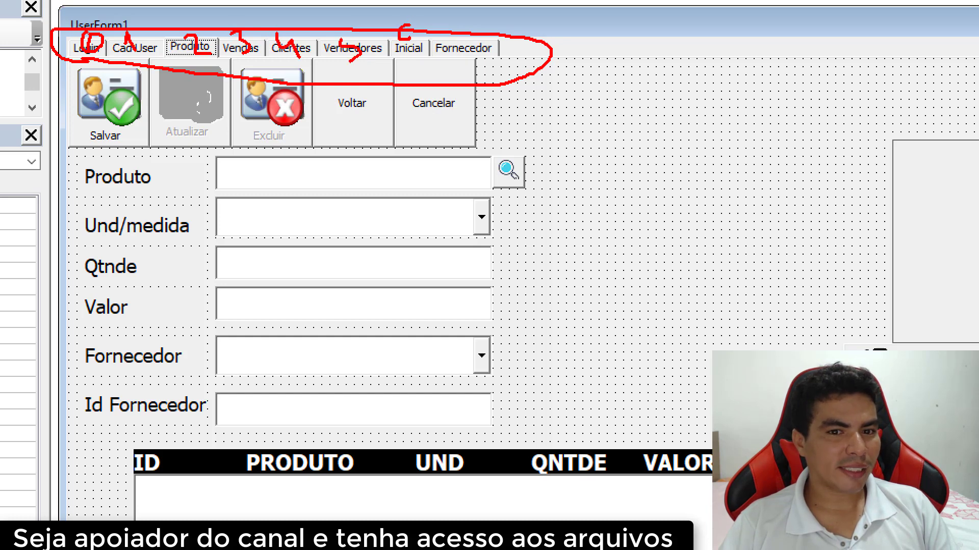
drag(453, 23, 476, 42)
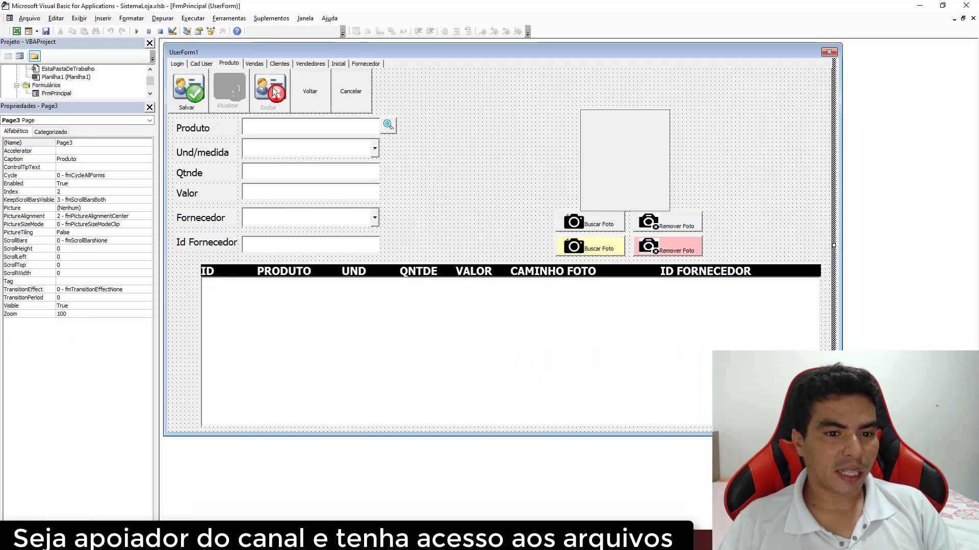
- Make the Voltar button's CommandButton20_Click procedure set Me.MultiPage1.Value = 6
double_click(304, 87)
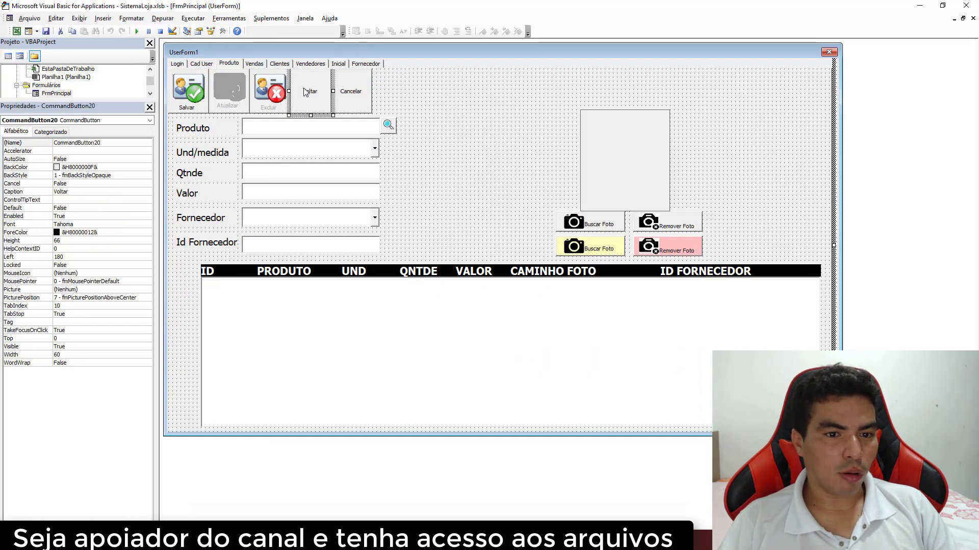
text(me.m)
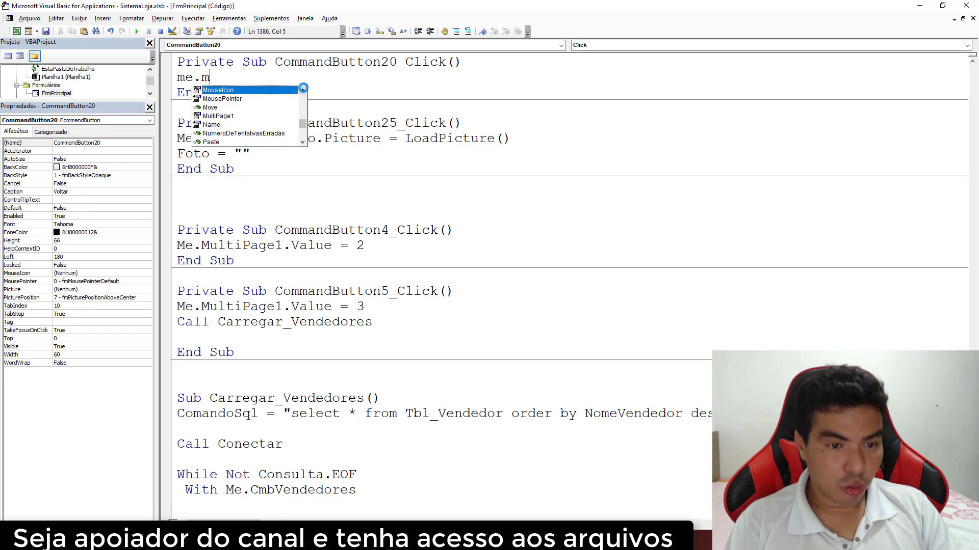
text(ul)
key(Tab)
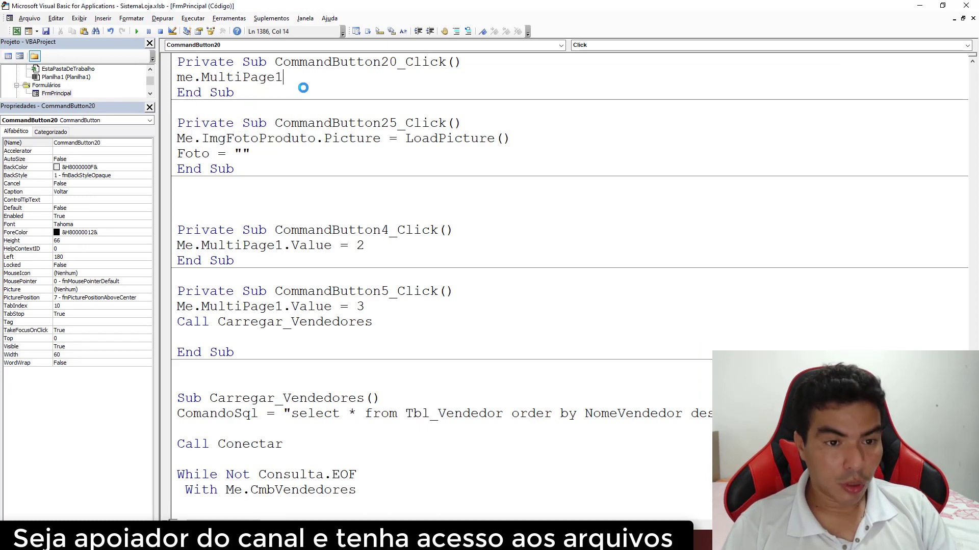
text(.v)
key(Tab)
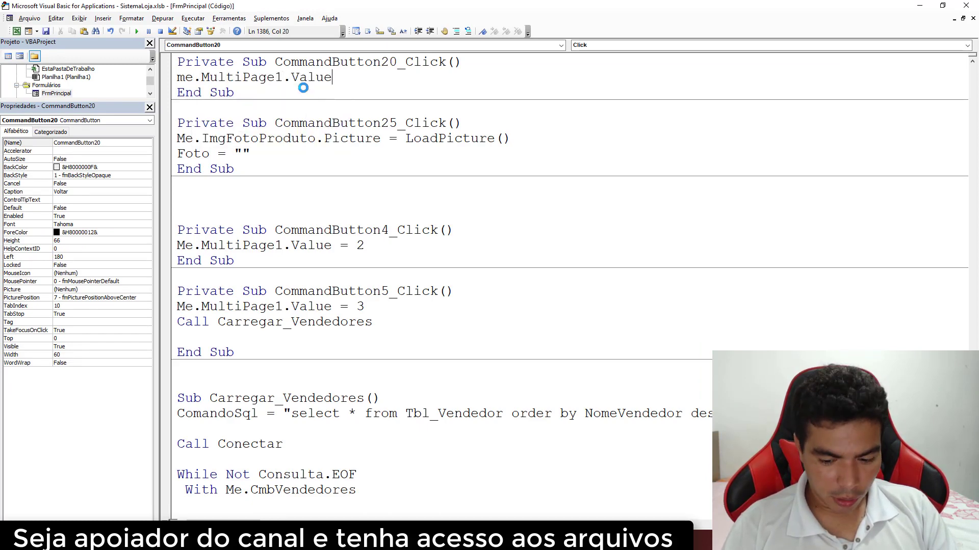
text( =6)
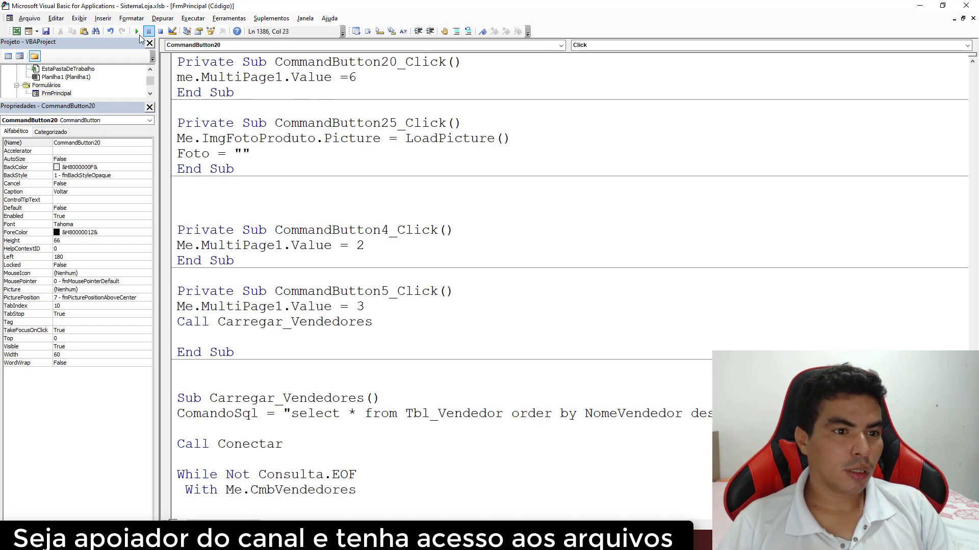
- Run the form, log in, and confirm Voltar on the Produto screen returns to the main menu
click(136, 32)
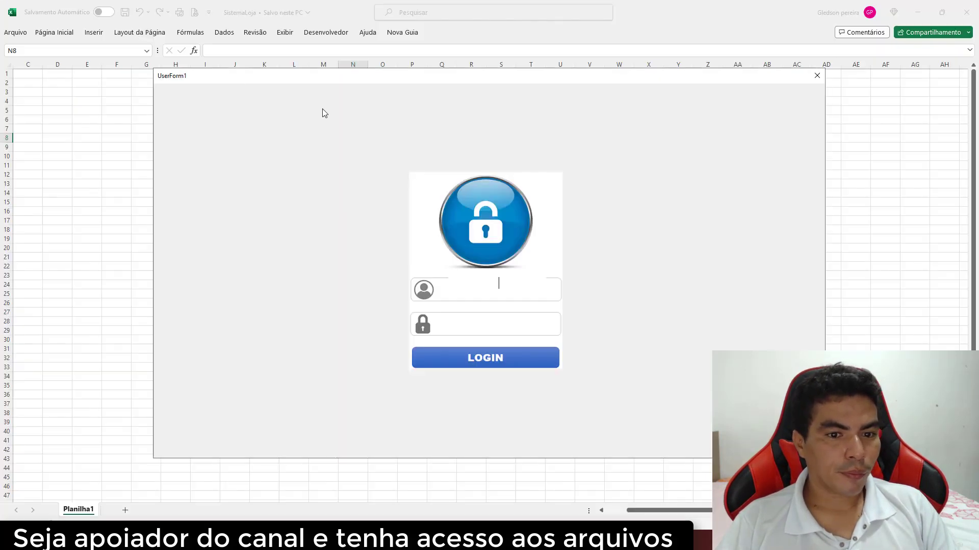
text(neo)
key(Tab)
text(1)
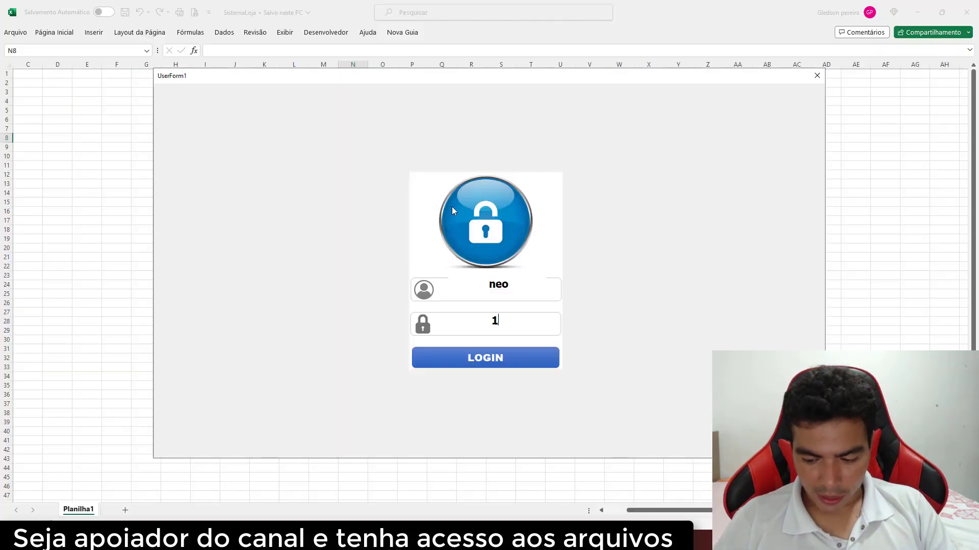
text(23)
click(502, 359)
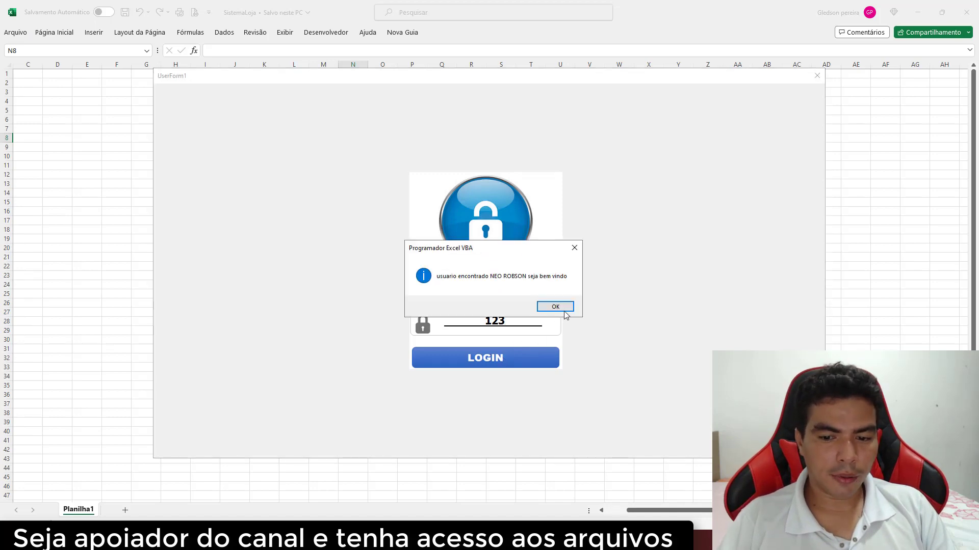
click(564, 313)
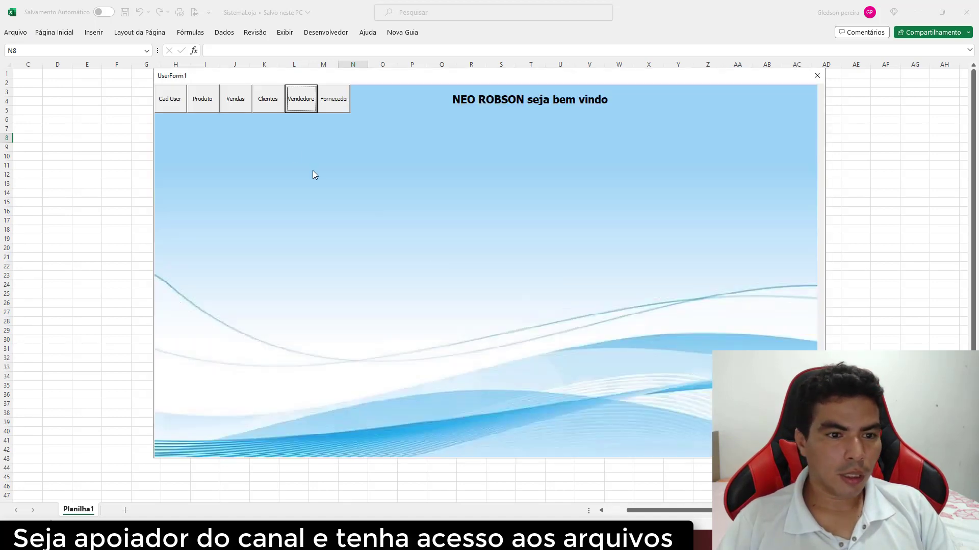
click(218, 101)
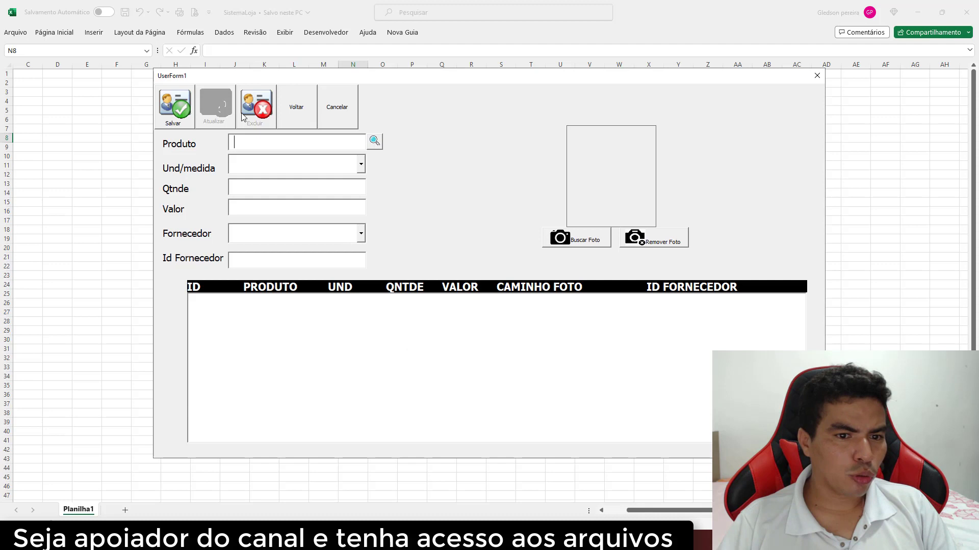
click(302, 119)
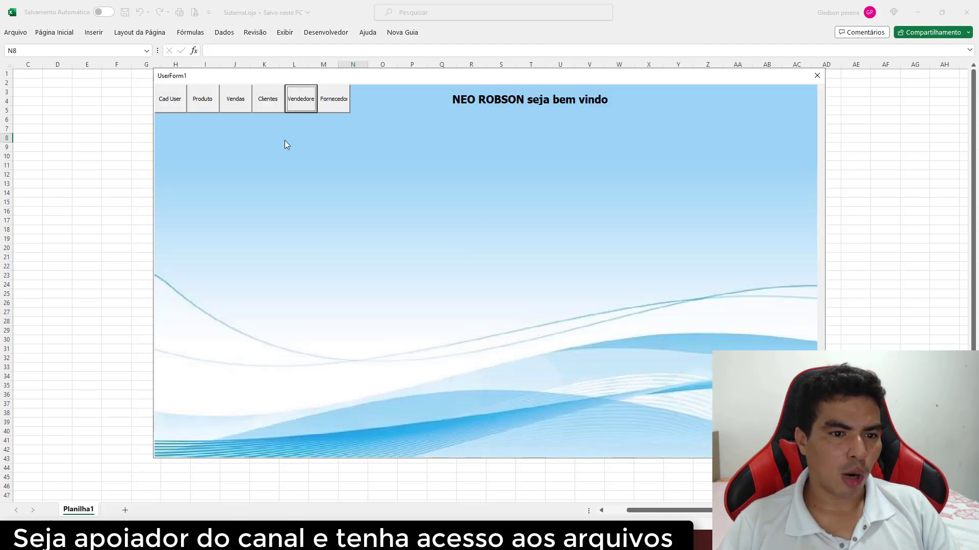
- Open the sales form and check the contents of the Forma Pagamento and Vendedor lists
click(237, 105)
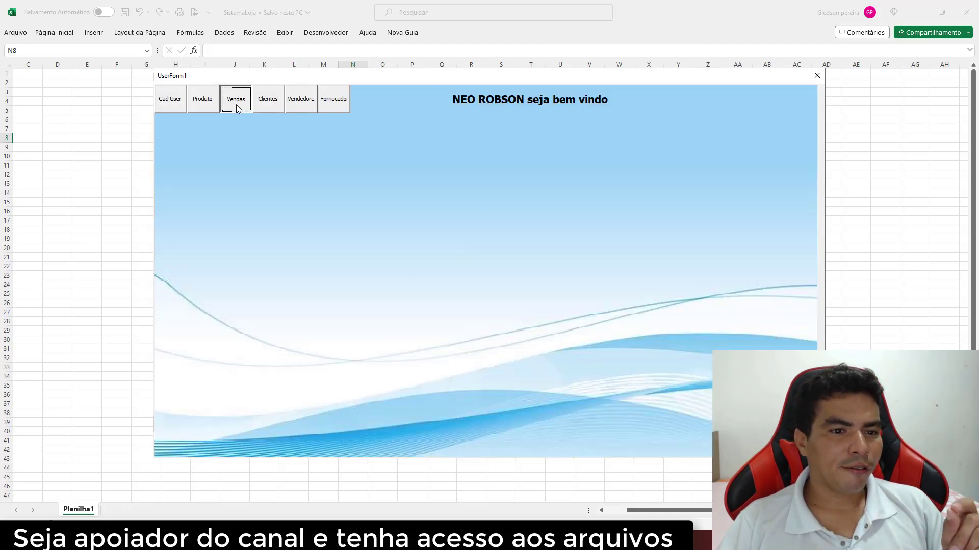
click(324, 166)
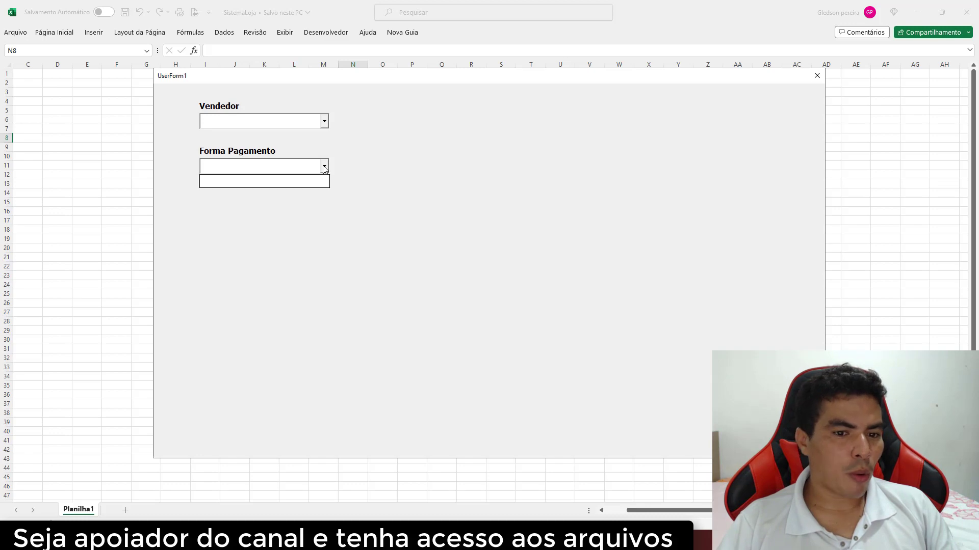
click(325, 122)
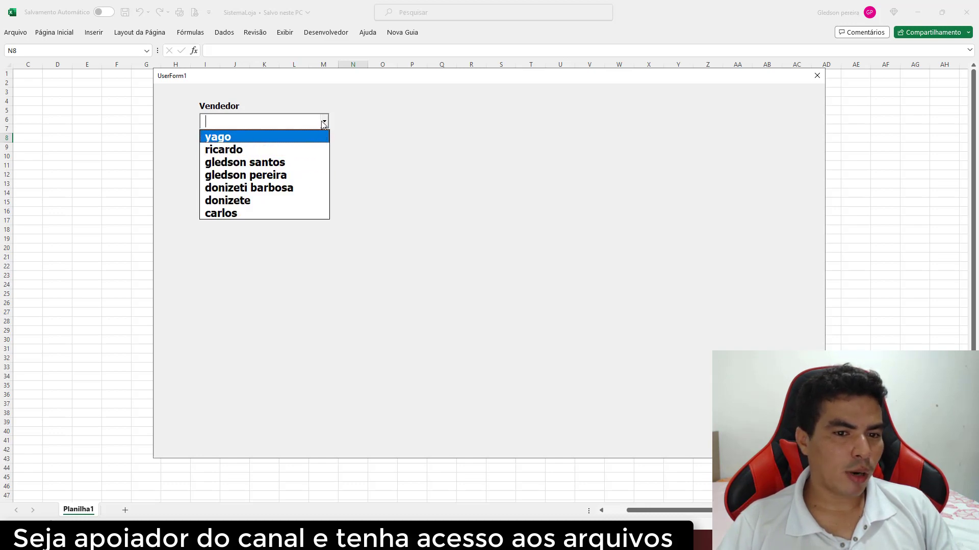
click(653, 124)
- Close the test run, open FrmPrincipal's code, and select the whole Carregar_Fornecedores routine
click(817, 76)
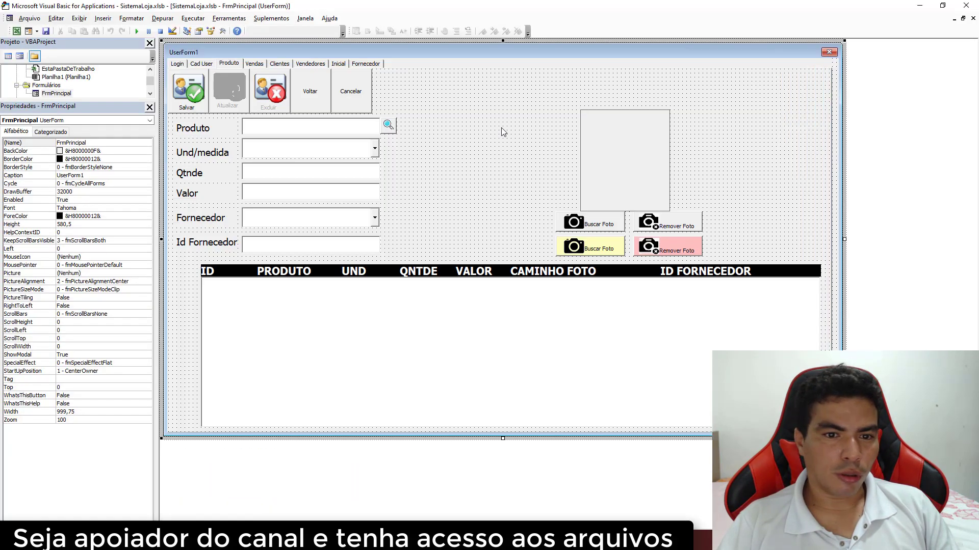
click(255, 65)
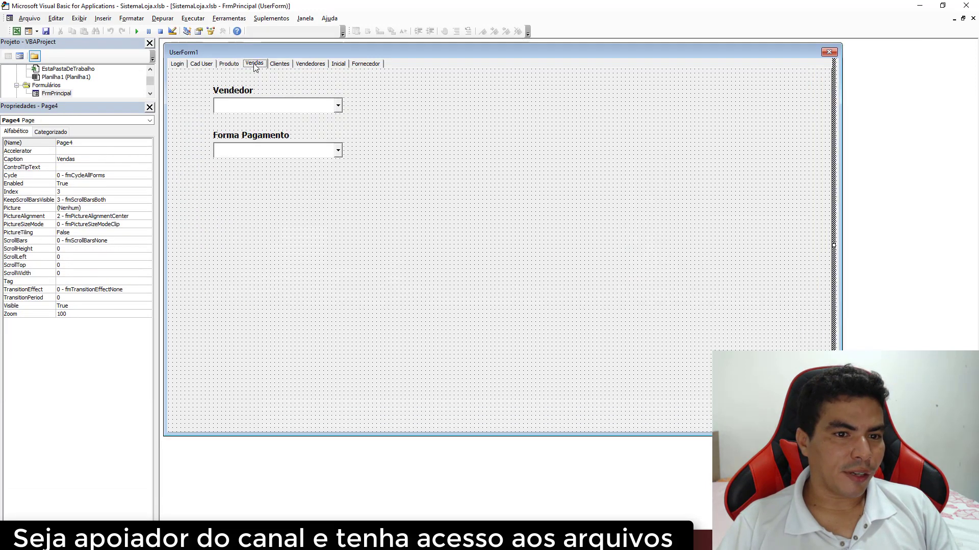
click(838, 150)
key(F7)
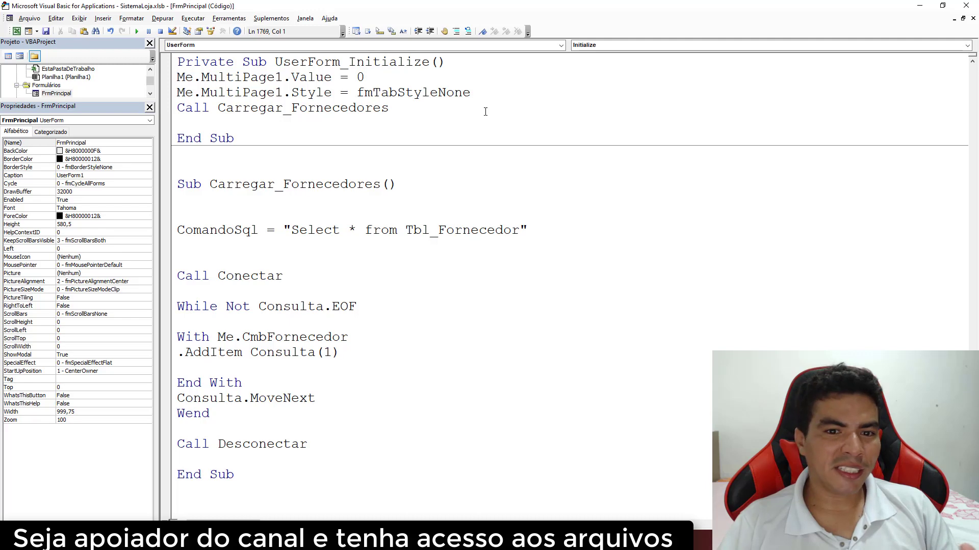
drag(407, 113, 225, 107)
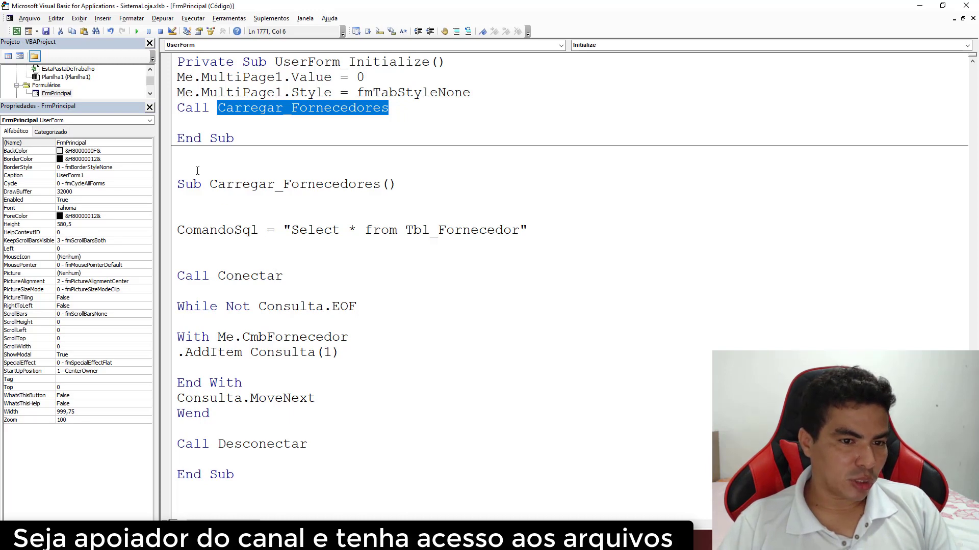
mouse_move(177, 184)
mouse_down()
mouse_move(220, 278)
mouse_move(271, 470)
mouse_up()
key(ctrl+c)
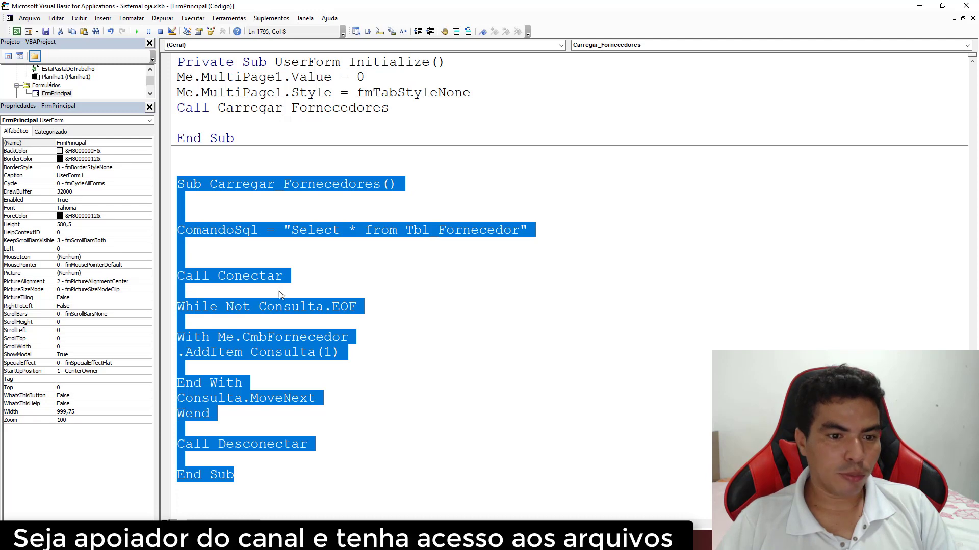
- Paste a copy of the routine, renamed Carregar_FormaPagamento, querying Tbl_FormaPagamento
scroll(267, 337, down, 3)
click(220, 389)
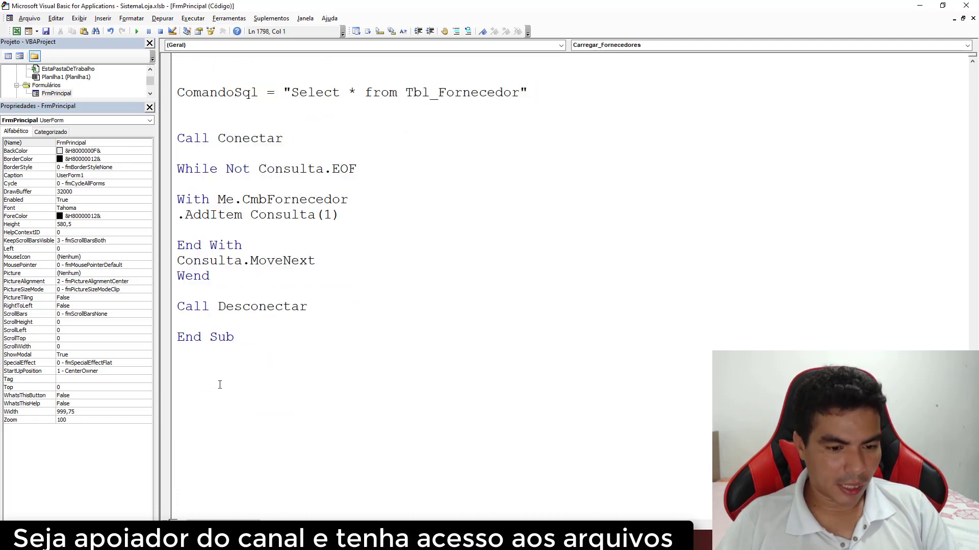
key(ctrl+v)
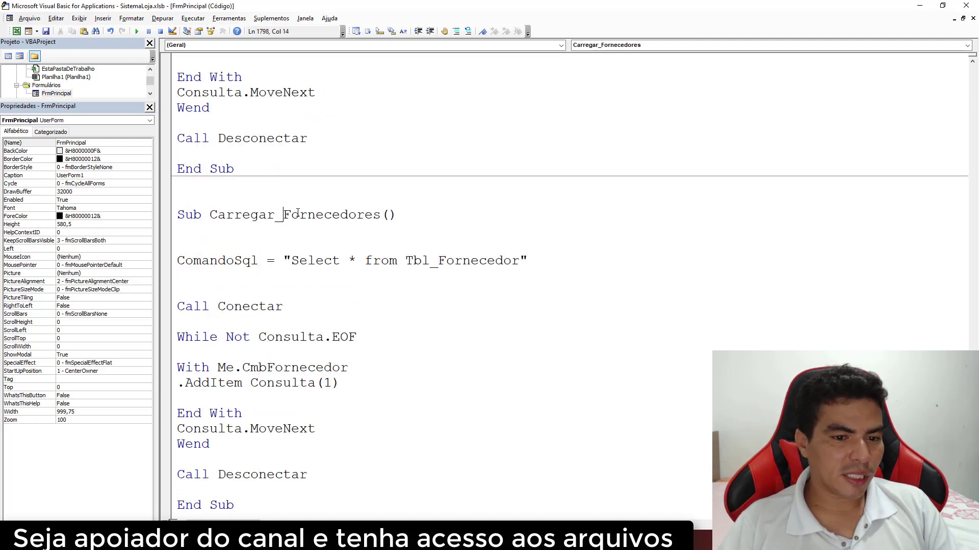
drag(283, 215, 381, 214)
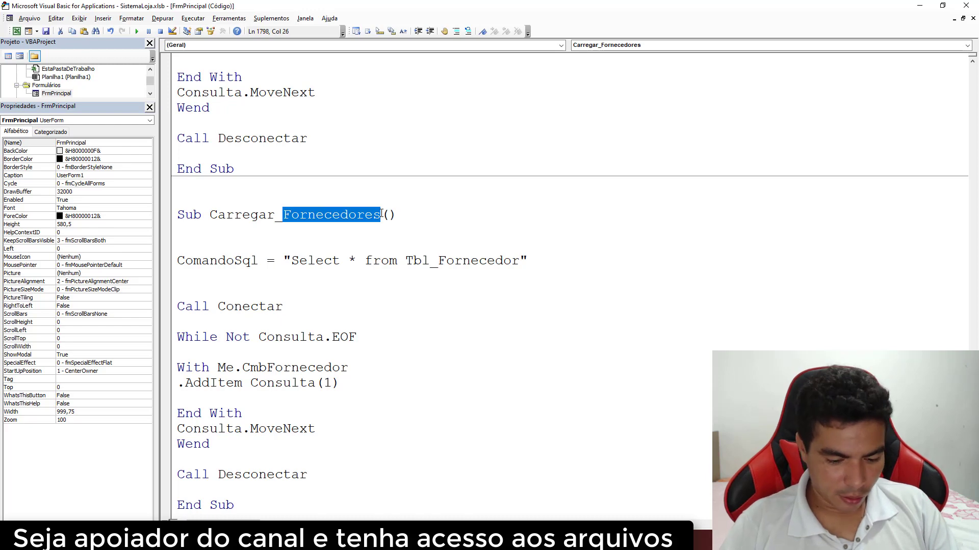
text(FormaPag)
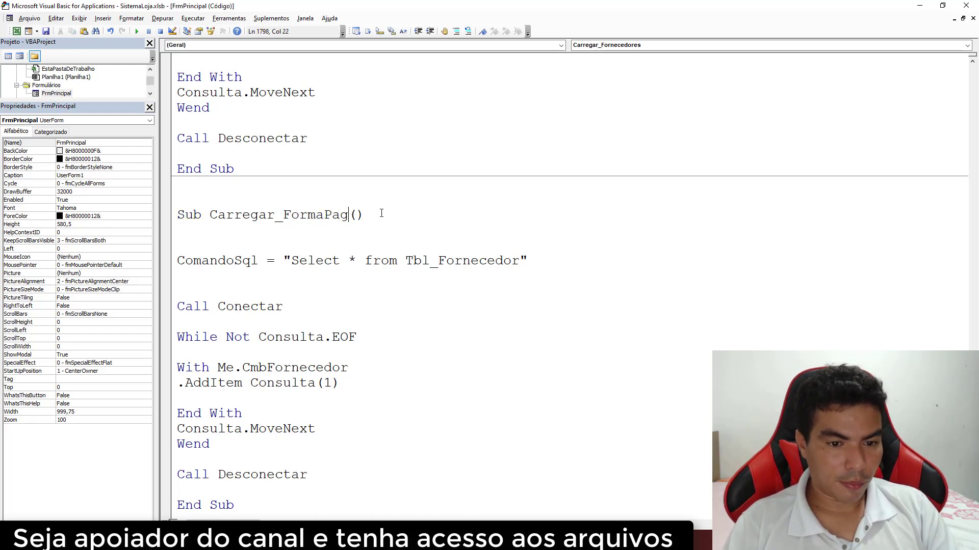
text(amento)
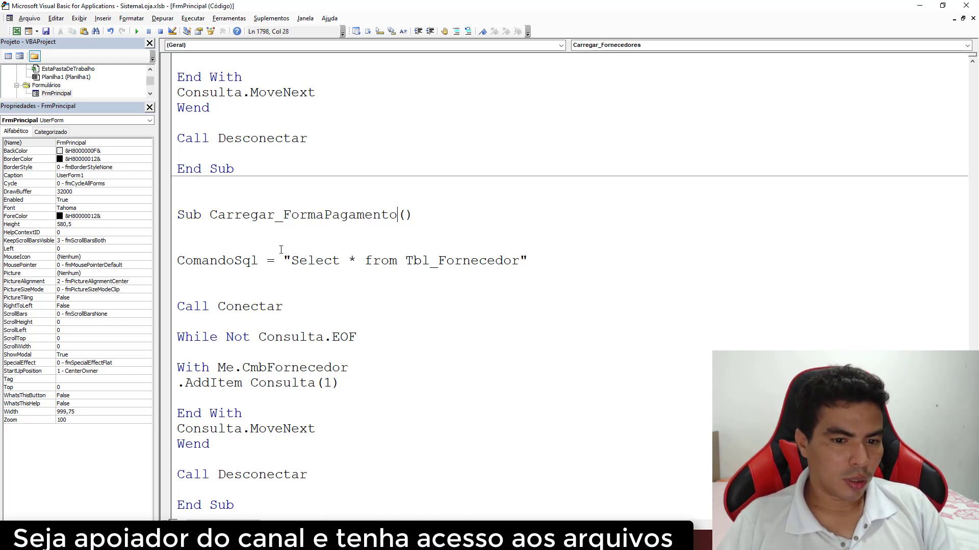
drag(408, 262, 520, 262)
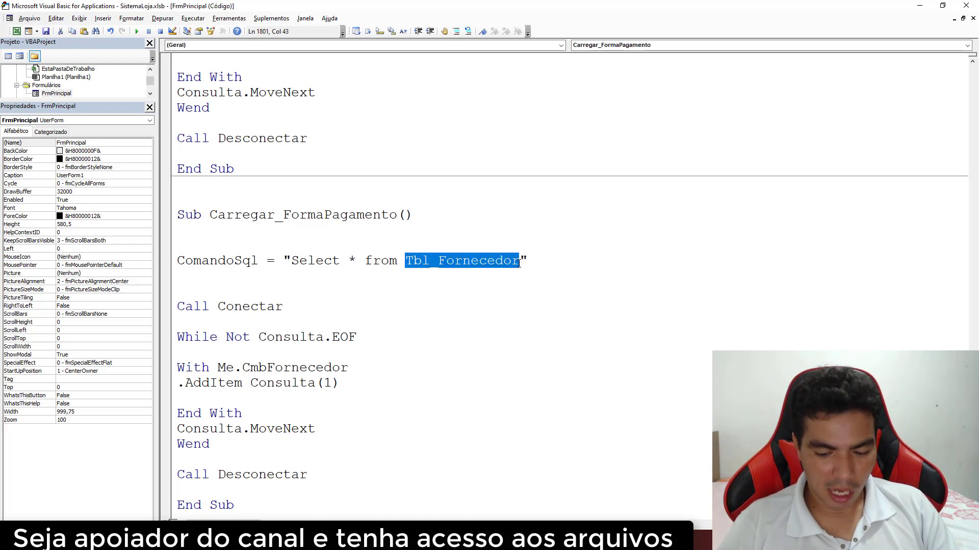
text(Tbl_)
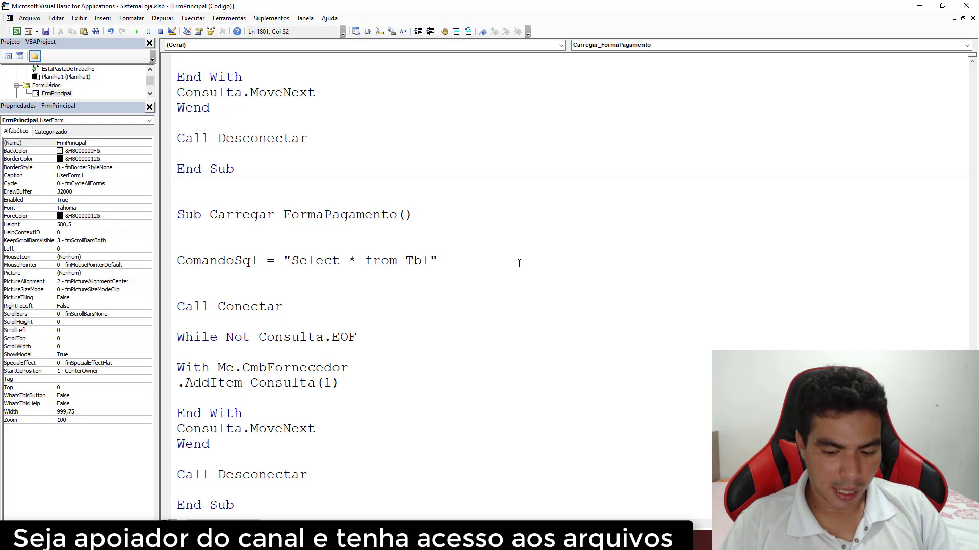
text(FormaPaga)
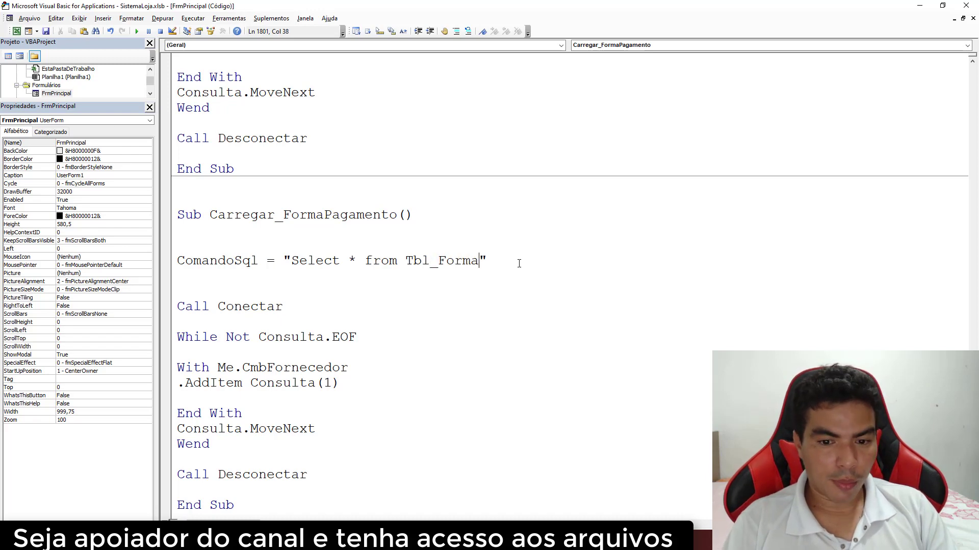
text(me)
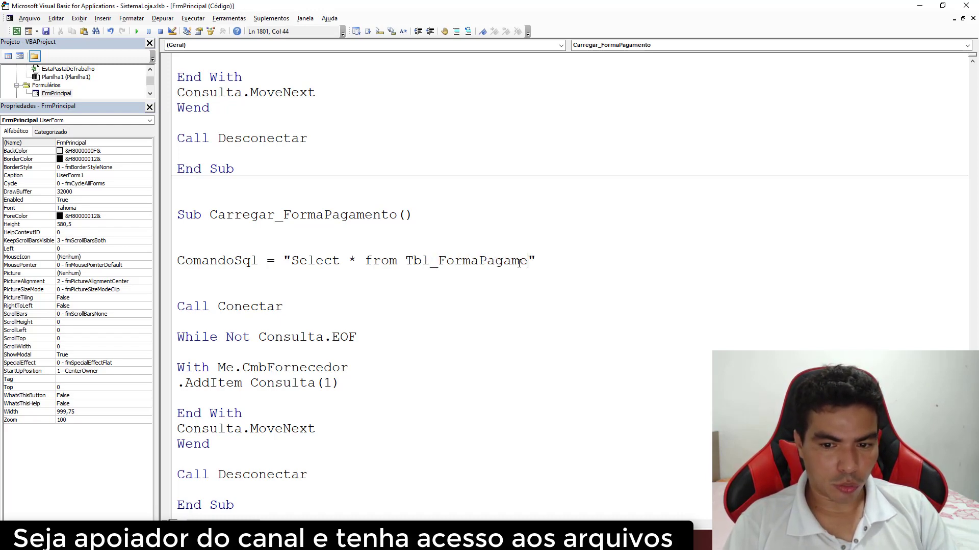
text(nto)
- Sort the query results with order by FormaPagamento
scroll(275, 300, down, 1)
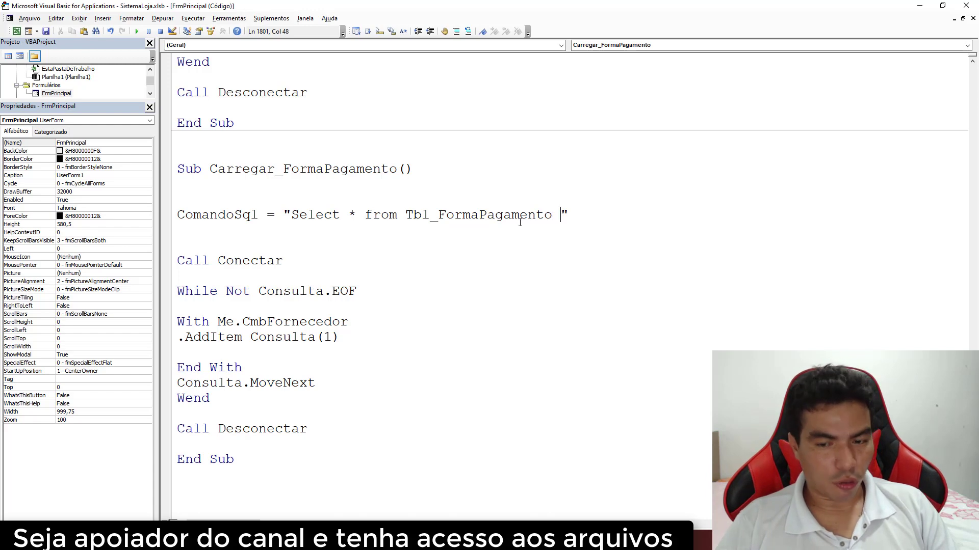
text(or)
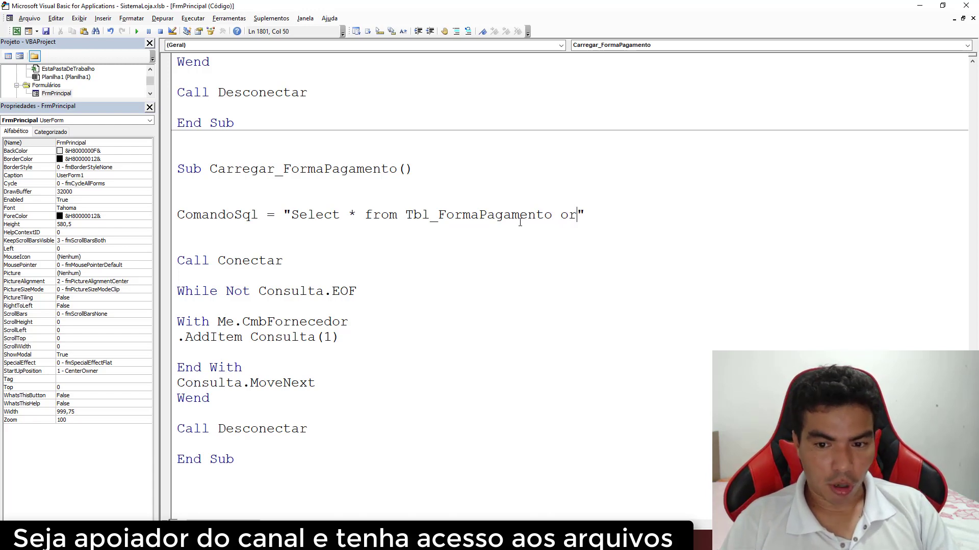
text(der by)
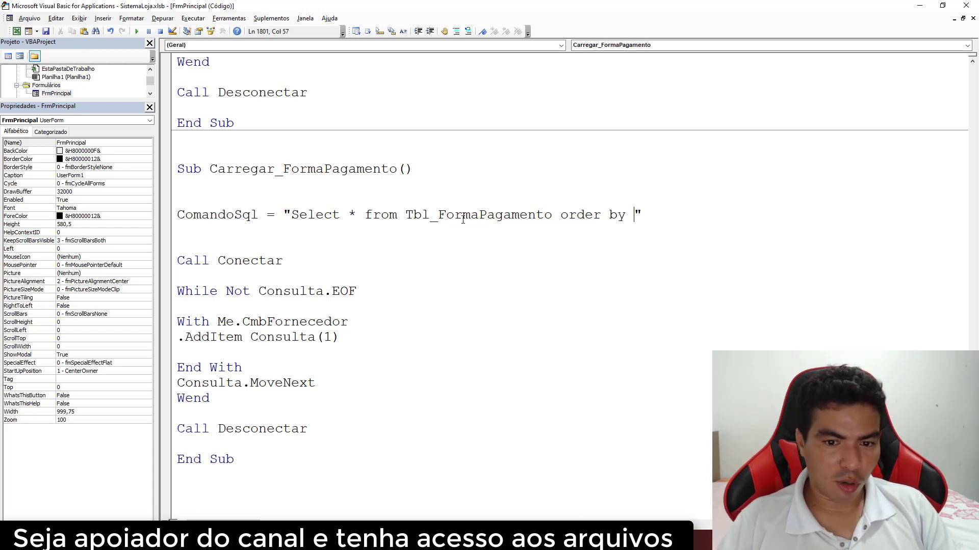
drag(439, 214, 548, 213)
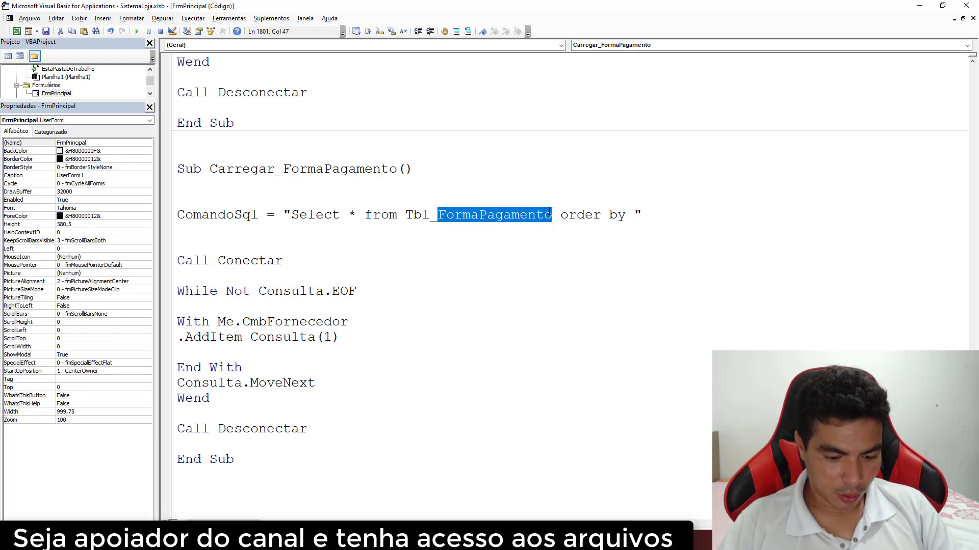
click(627, 214)
text(FormaPagamento)
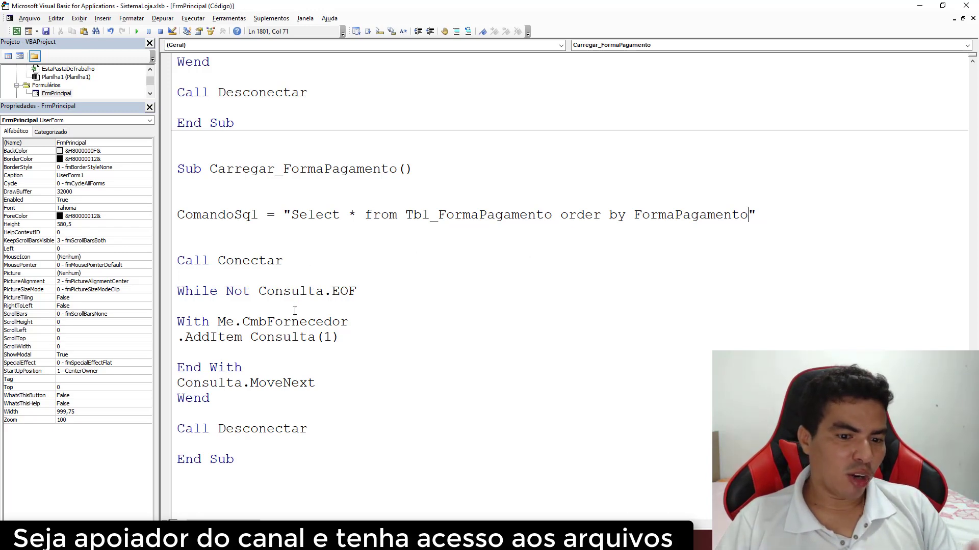
- Point the With block at Me.CmbFormaPagamento so it receives the Consulta(1) values
drag(222, 322, 348, 322)
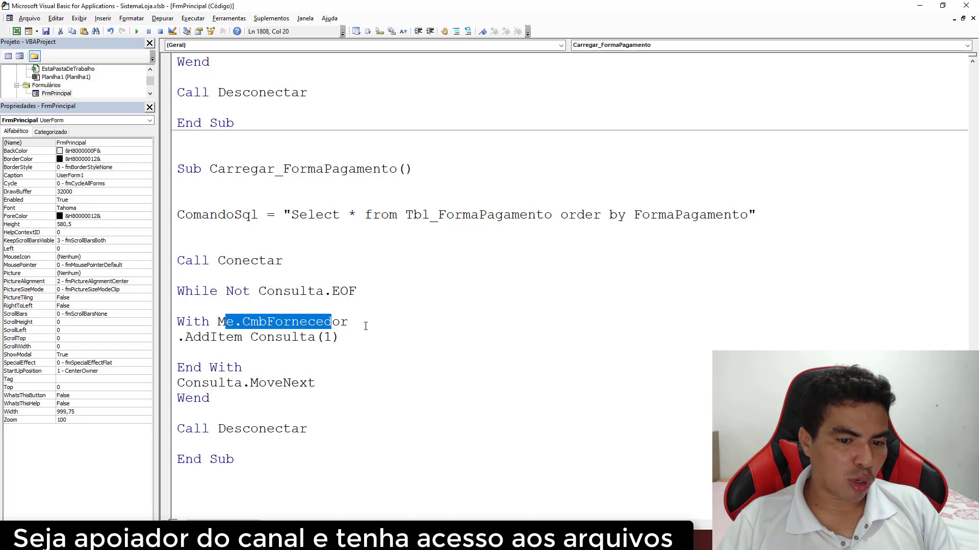
drag(220, 325, 219, 325)
text(me.)
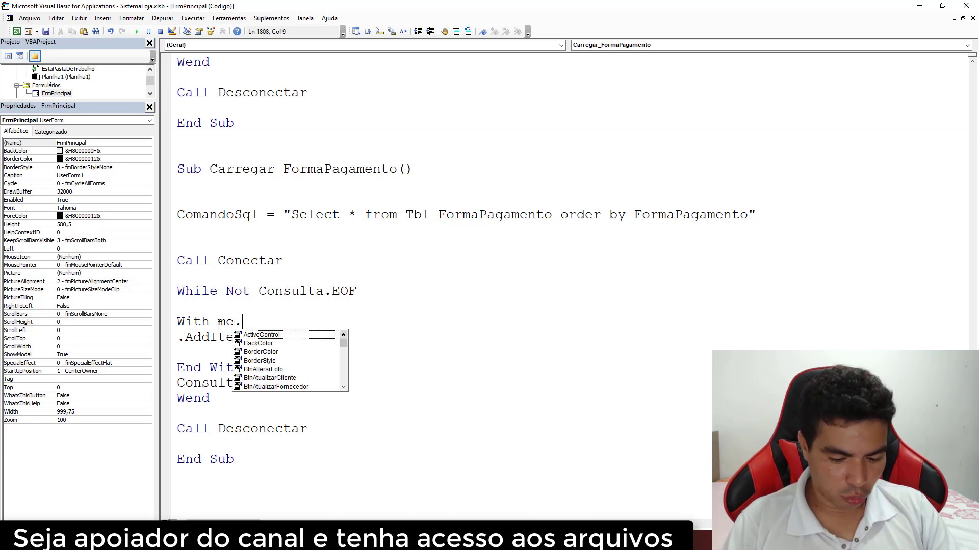
text(cmb)
key(Tab)
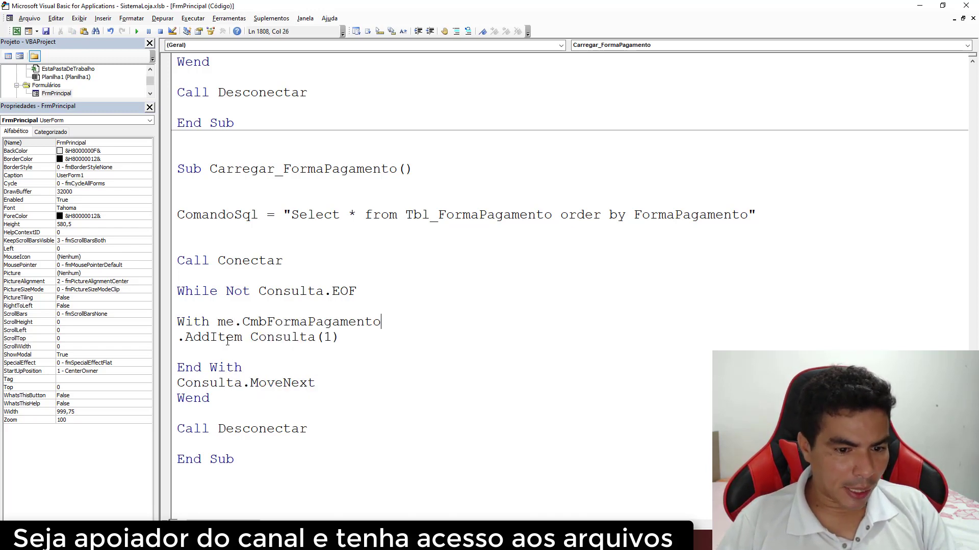
drag(339, 337, 249, 337)
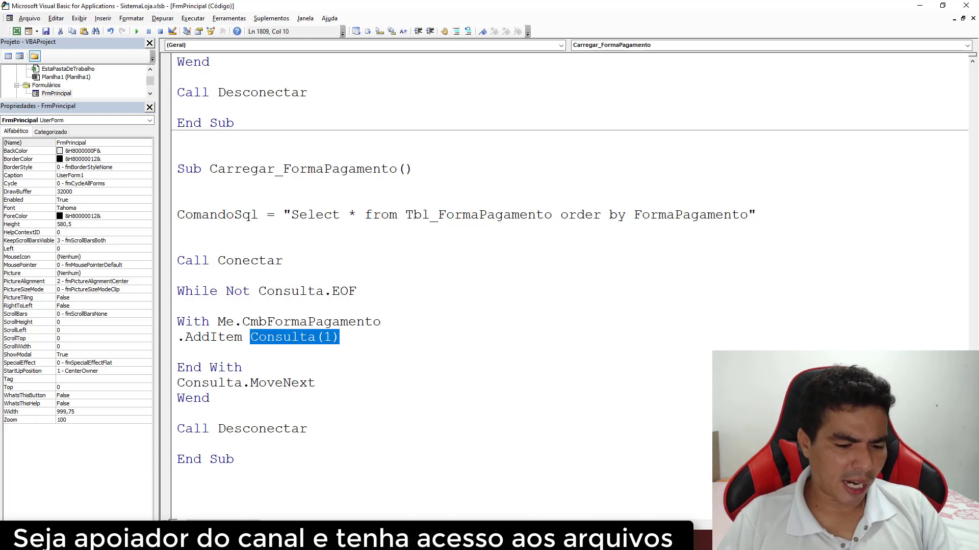
key(alt+Tab)
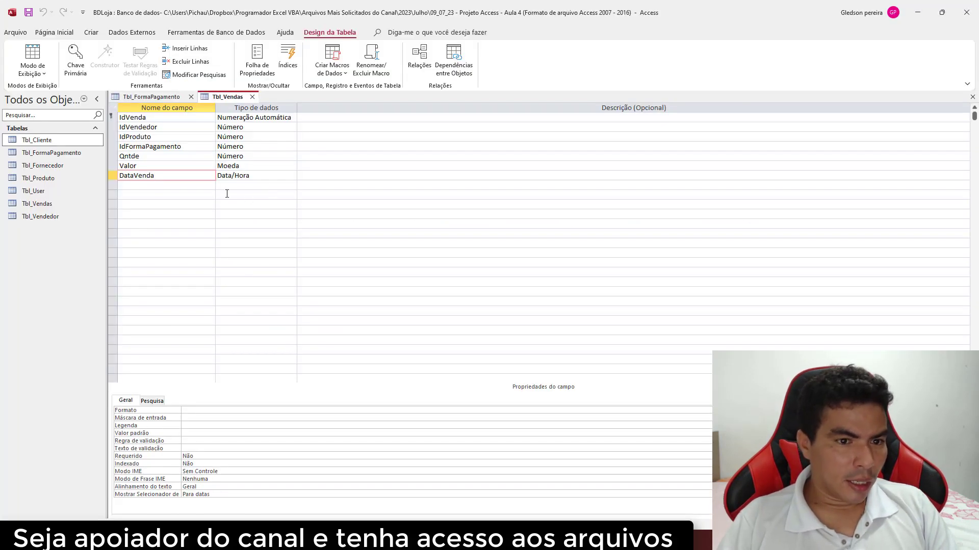
- Inspect Tbl_FormaPagamento's two-field design and its FormaPagamento field, then minimise Access
click(157, 98)
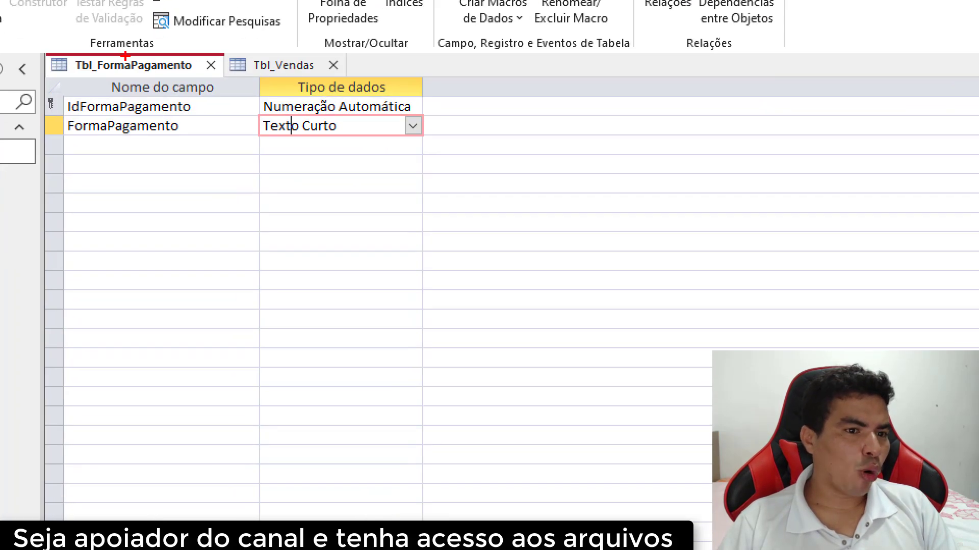
drag(125, 55, 108, 59)
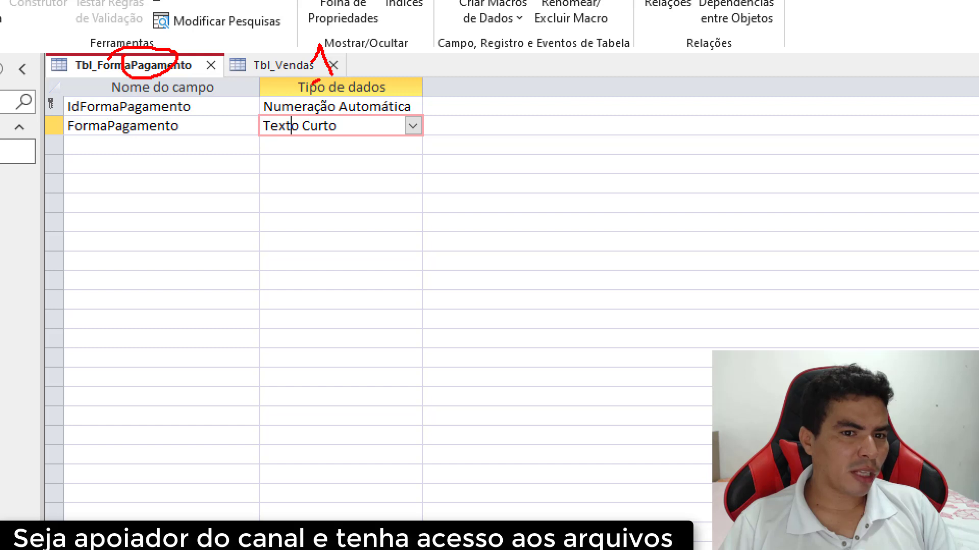
drag(312, 80, 350, 73)
drag(290, 71, 308, 101)
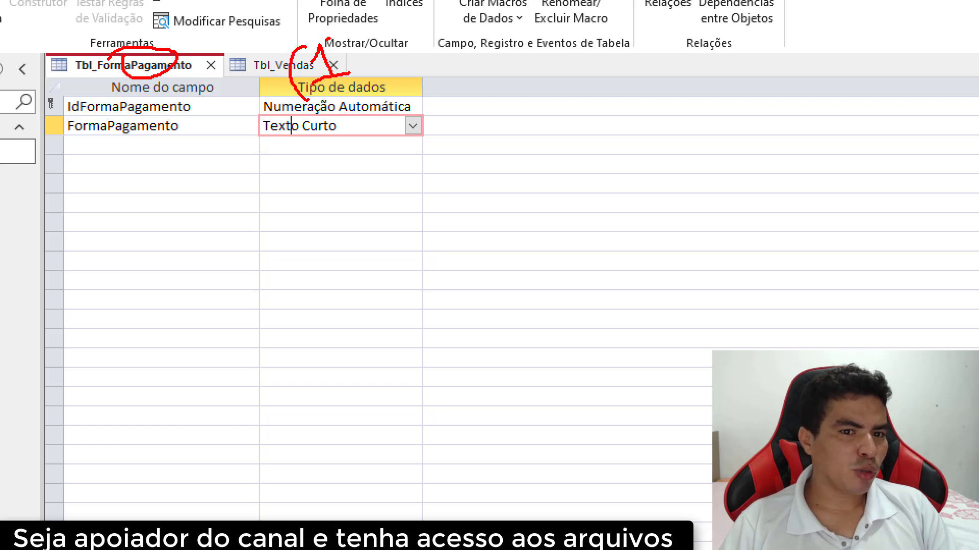
drag(330, 39, 351, 85)
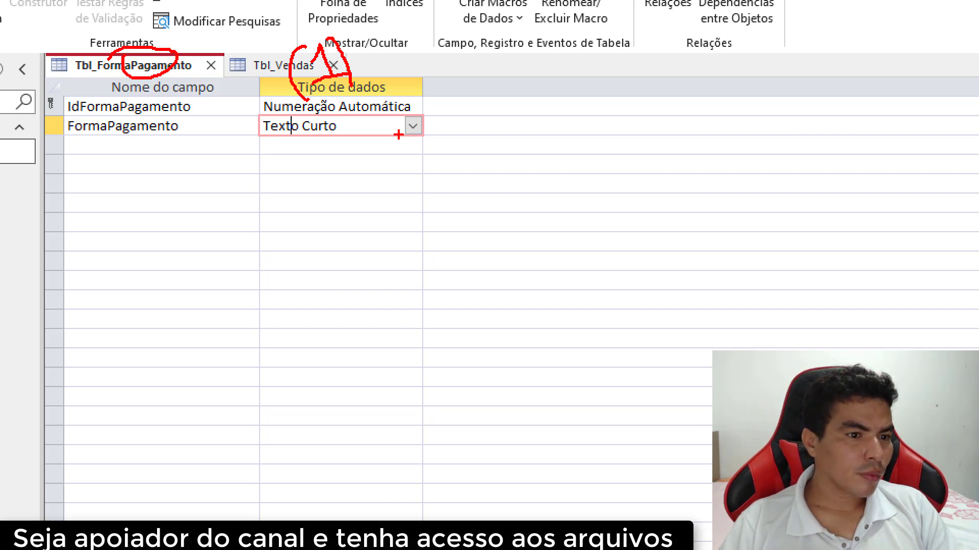
key(Escape)
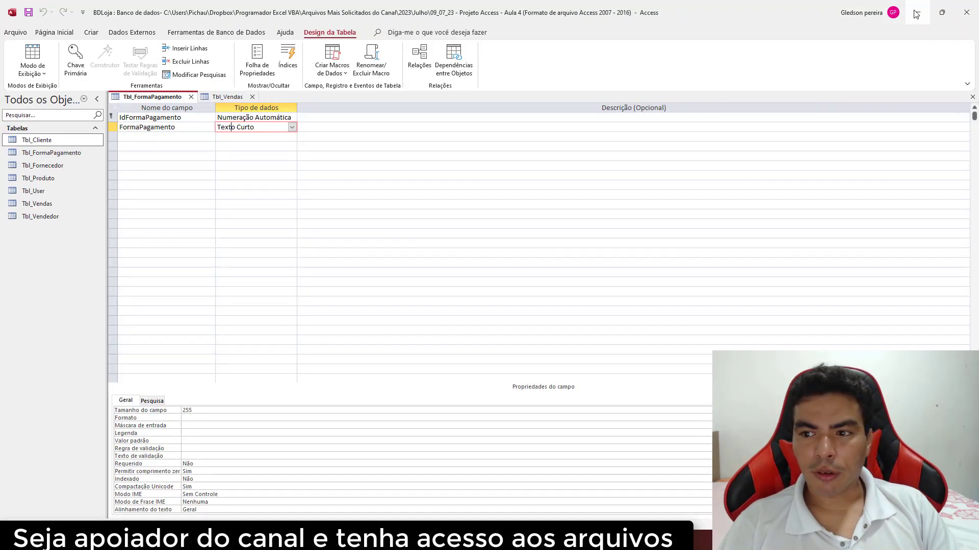
click(916, 14)
- Add 'Call Carregar_FormaPagamento' to UserForm_Initialize after the supplier-loading call
click(323, 411)
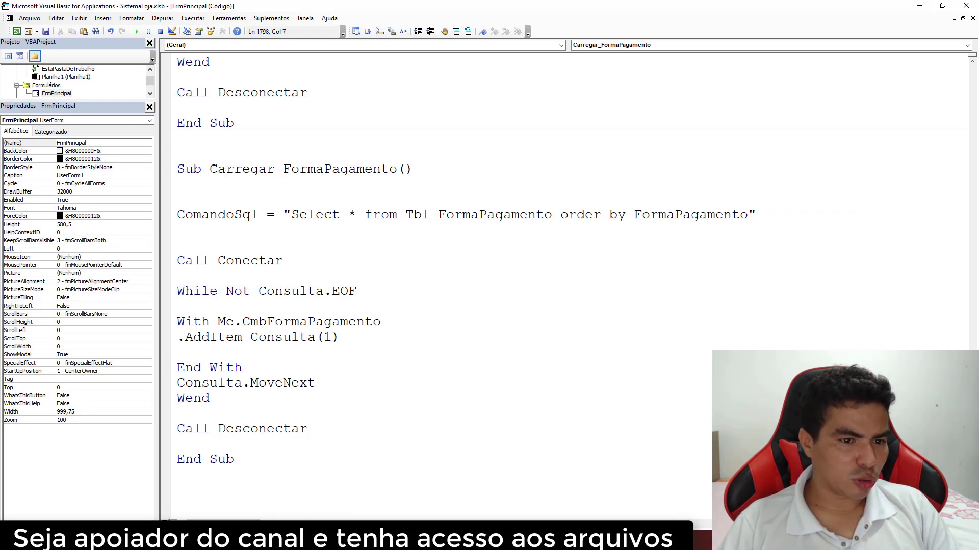
drag(209, 171, 397, 170)
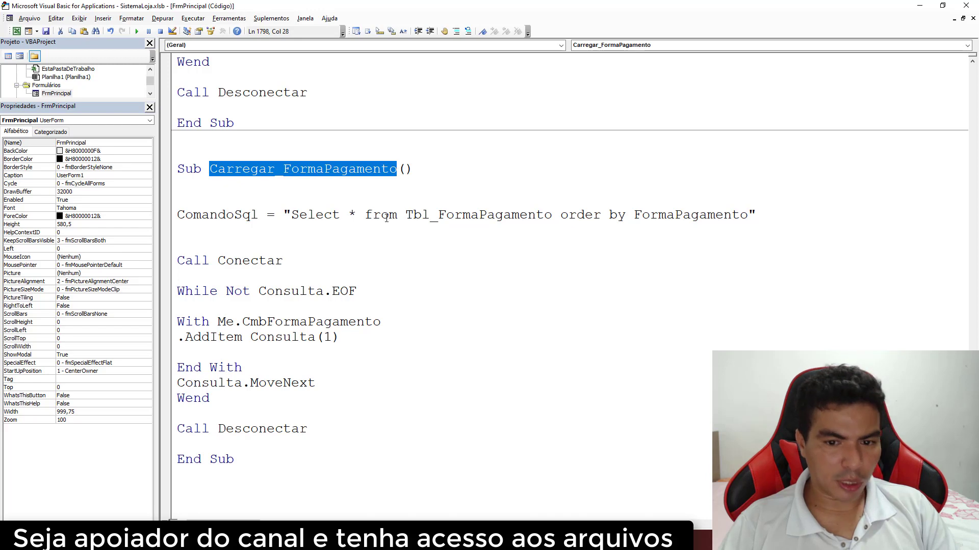
scroll(393, 264, up, 1)
scroll(393, 263, up, 1)
scroll(357, 244, up, 2)
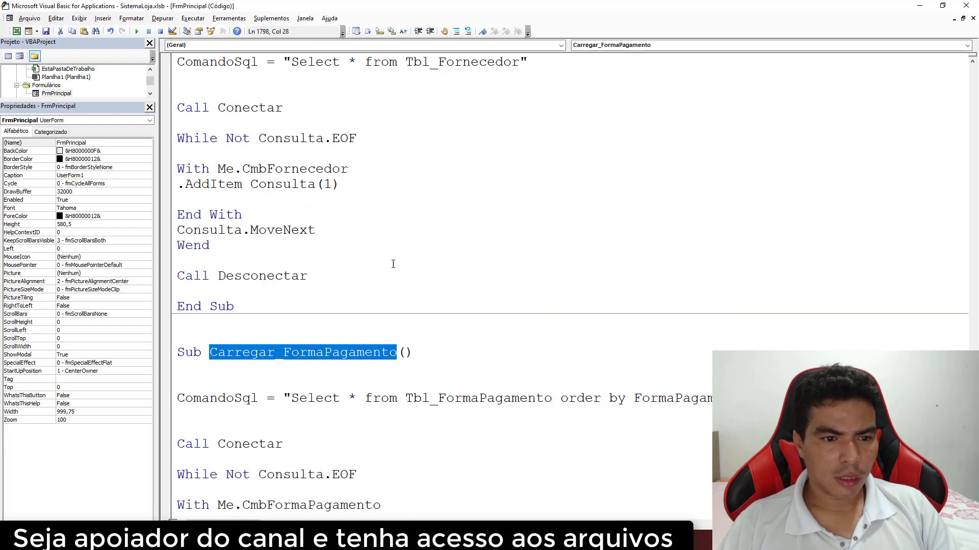
scroll(264, 192, up, 1)
scroll(264, 192, up, 3)
click(219, 136)
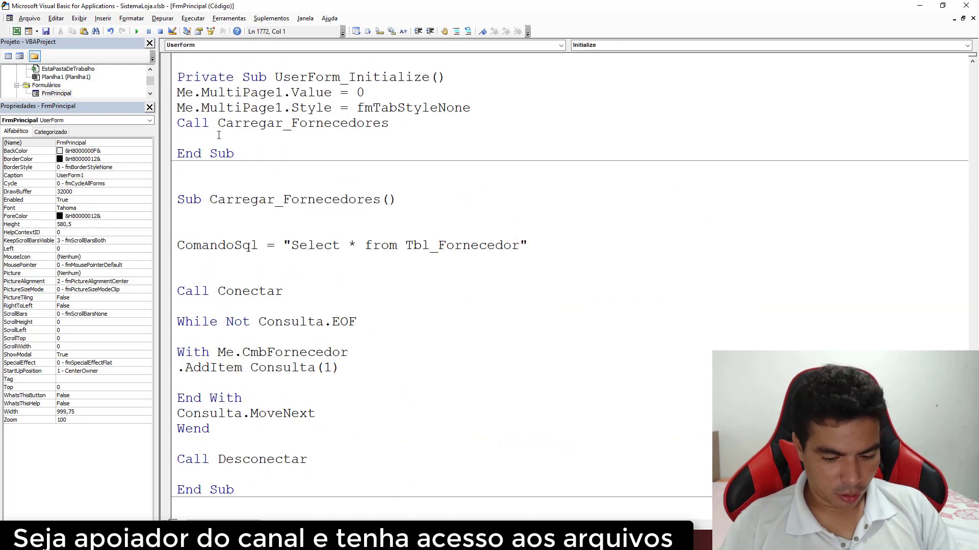
text(call)
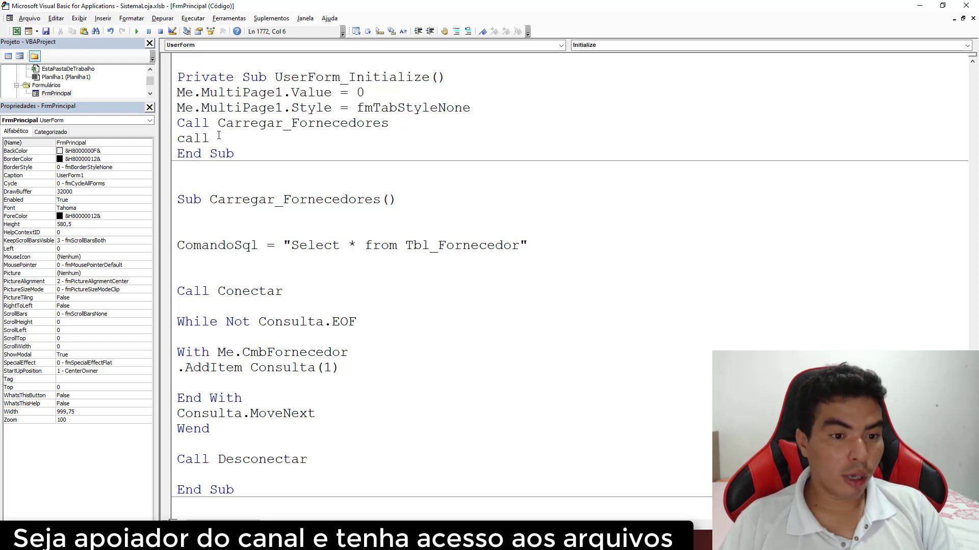
text(Carregar_FormaPagamento)
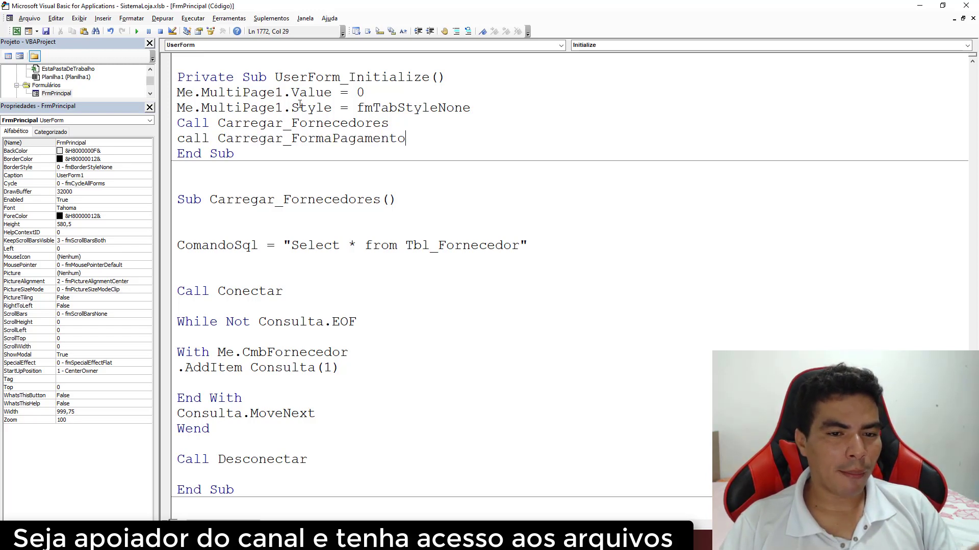
- Test-run the Formulario form in Excel, dismiss the table-locked error 3261, and go to Access
key(alt+F11)
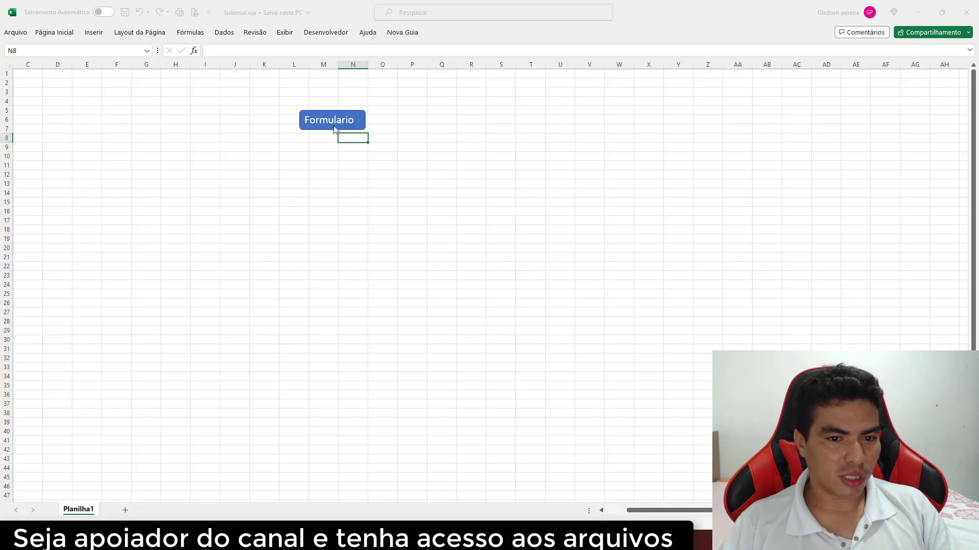
click(324, 126)
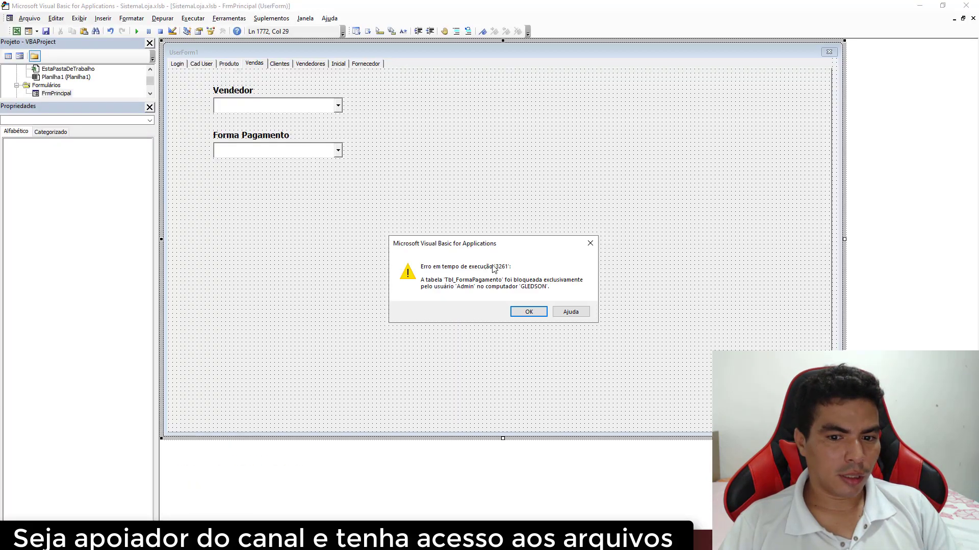
click(520, 310)
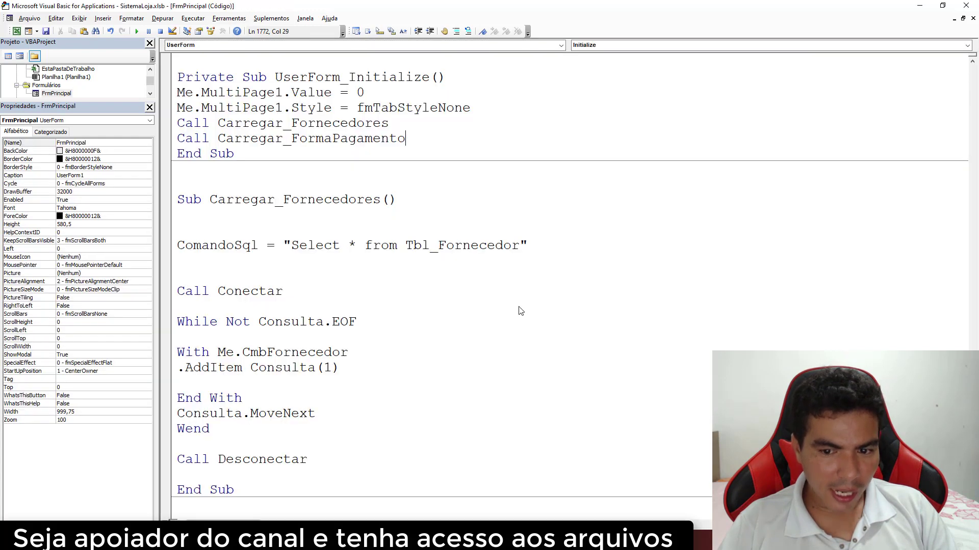
key(alt+Tab)
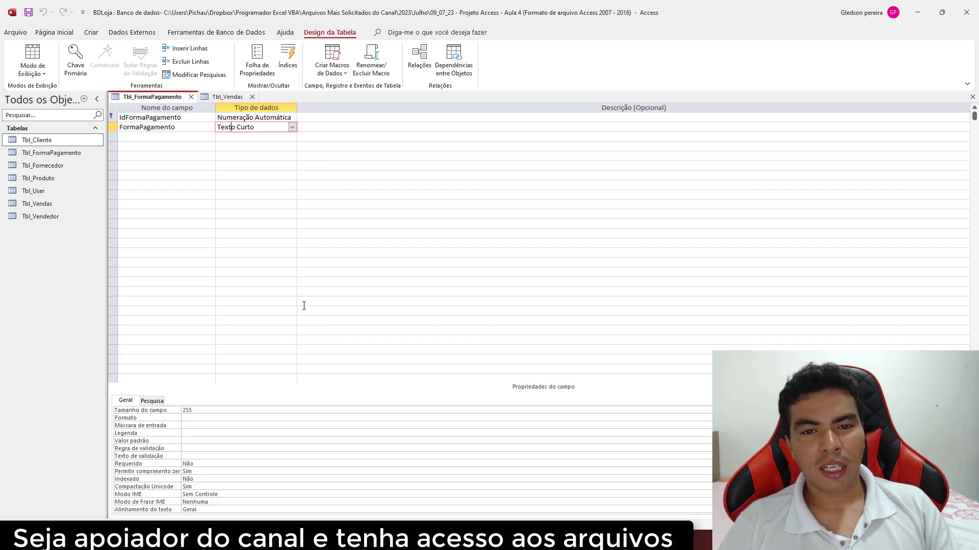
- Compare the Tbl_Vendas and Tbl_FormaPagamento field designs, then close Tbl_Vendas
click(224, 96)
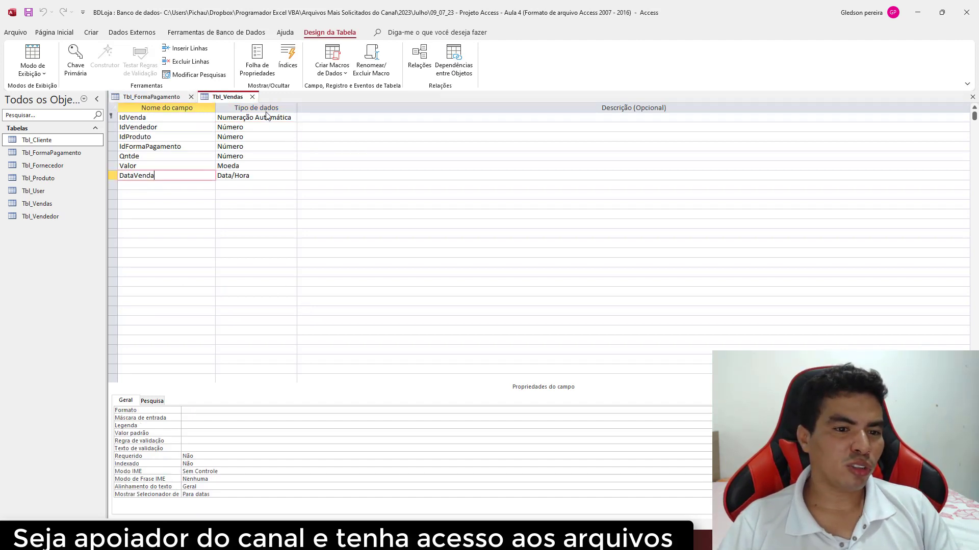
click(165, 97)
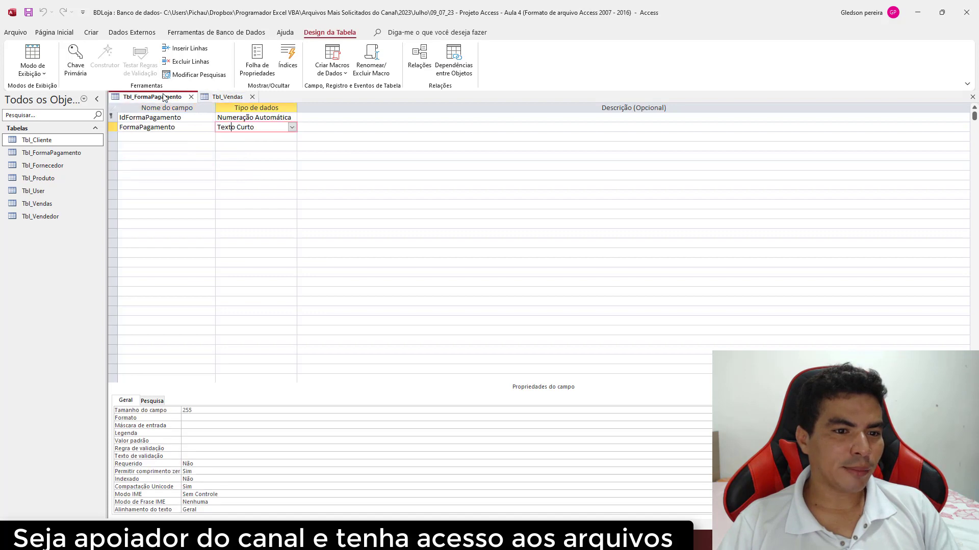
click(224, 97)
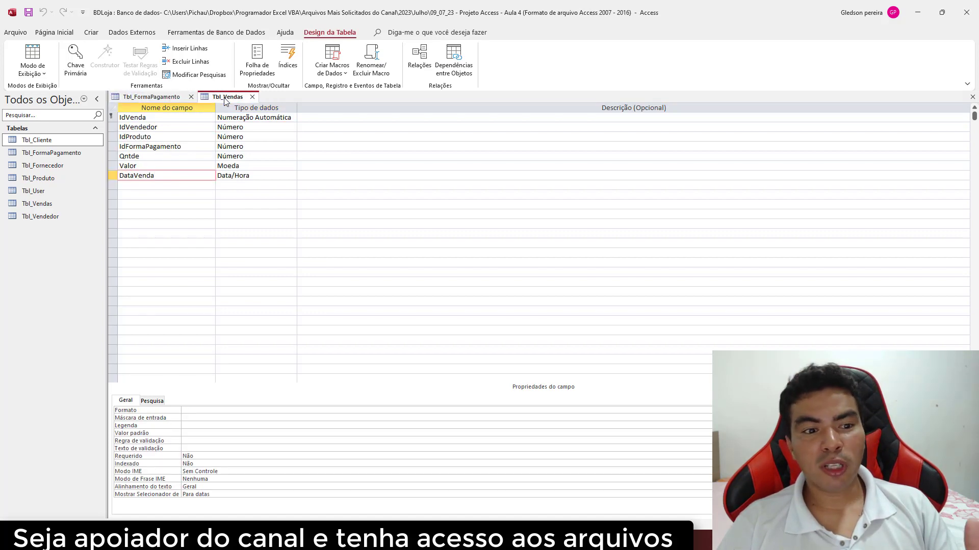
click(974, 98)
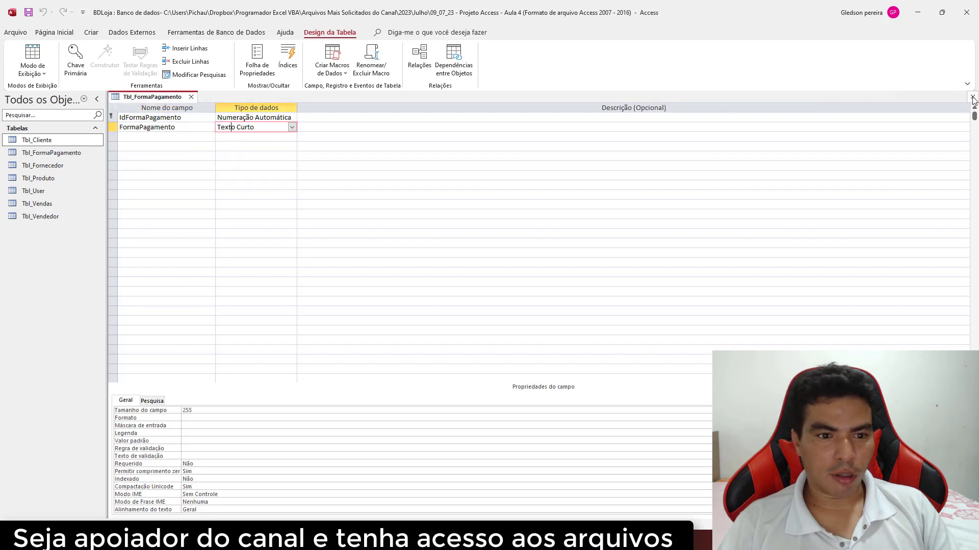
- View Tbl_FormaPagamento as a datasheet, return to design view, then close the table
right_click(158, 97)
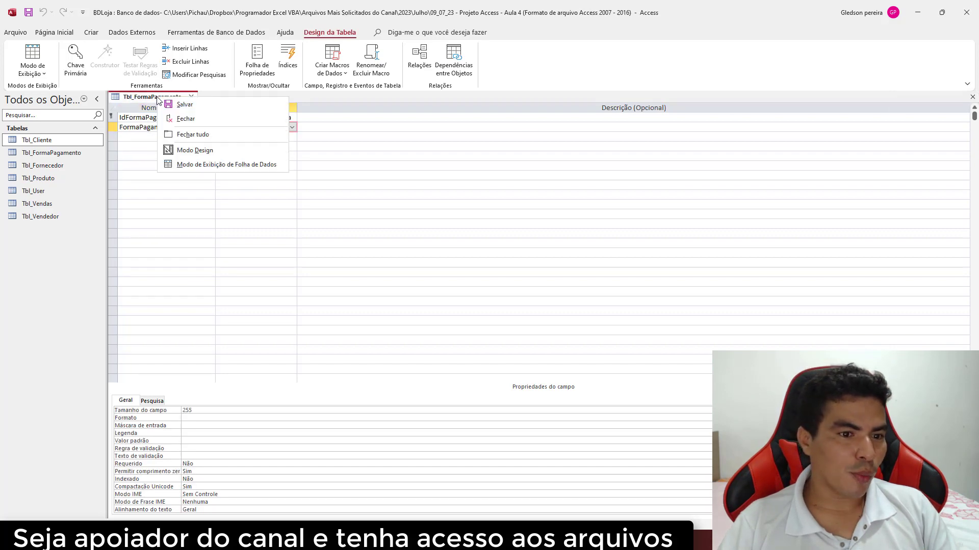
click(206, 165)
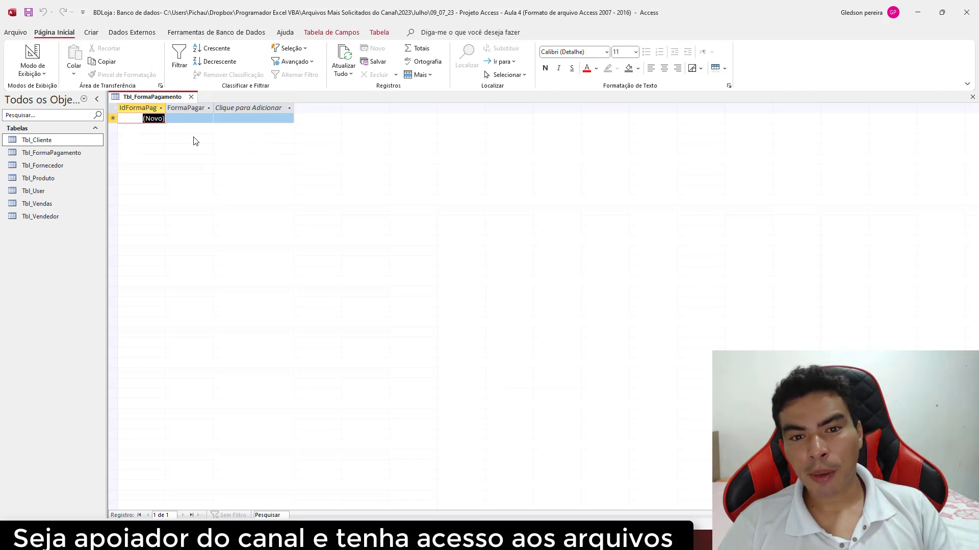
right_click(176, 98)
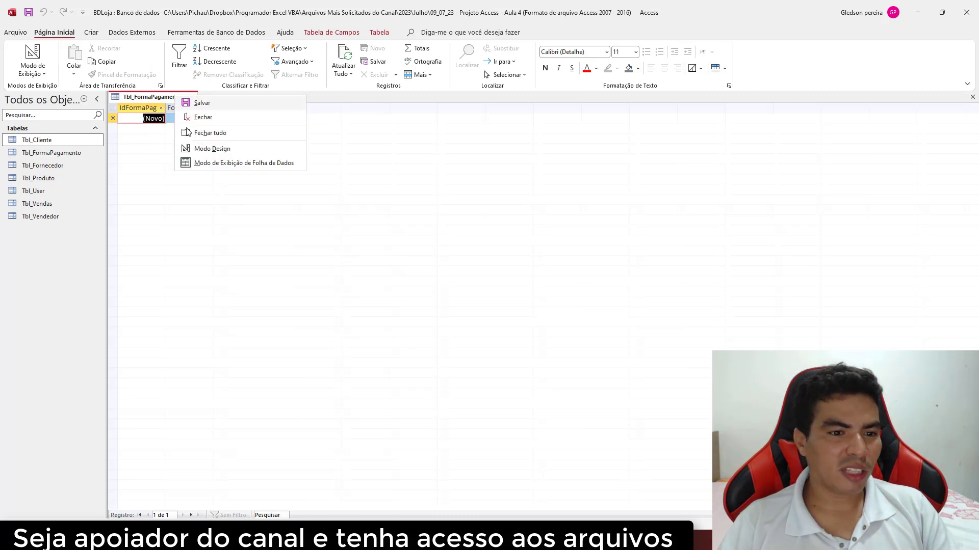
click(206, 149)
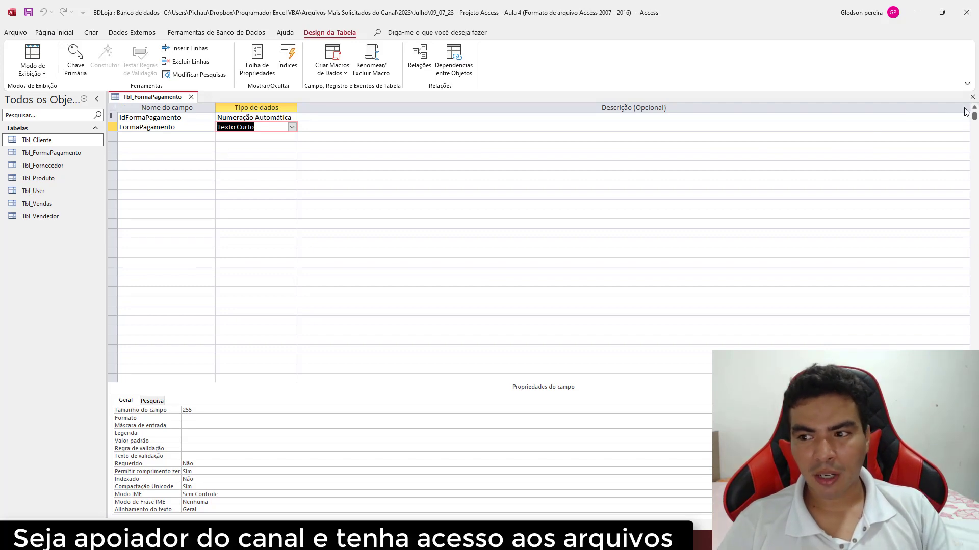
click(972, 97)
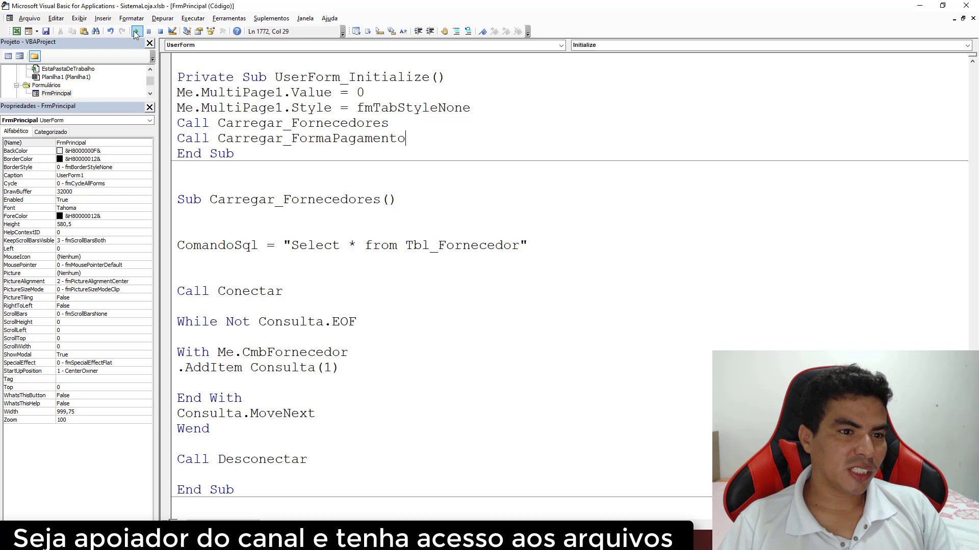
- Run the form and log in with the username and password
click(137, 32)
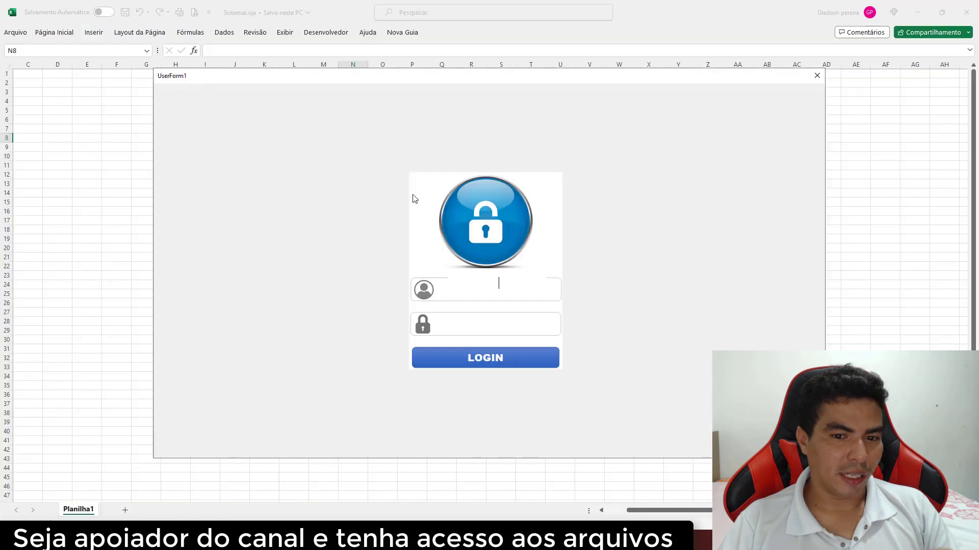
text(neo)
key(Tab)
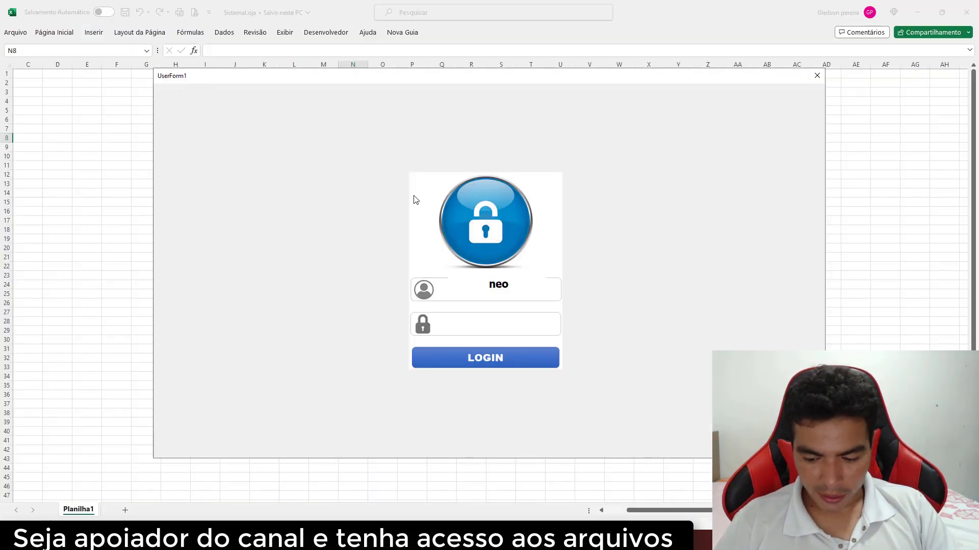
text(123)
click(494, 353)
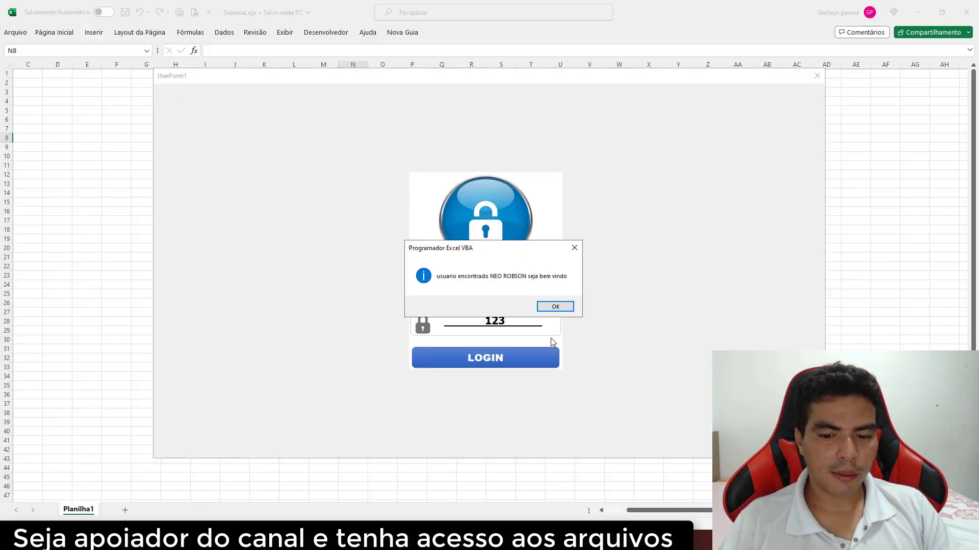
click(562, 310)
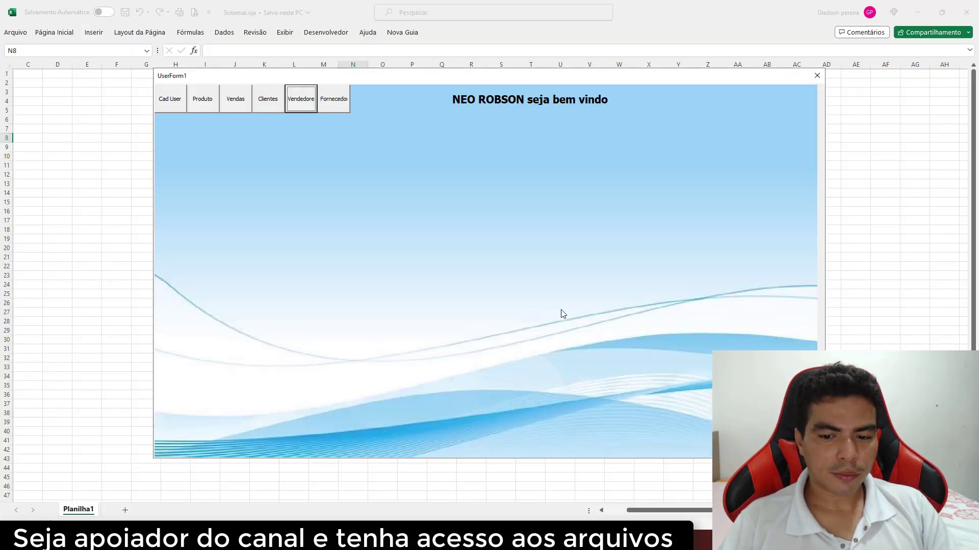
- Open the sales form, check the Vendedor and still-empty Forma Pagamento lists, then close the form
click(239, 104)
click(324, 121)
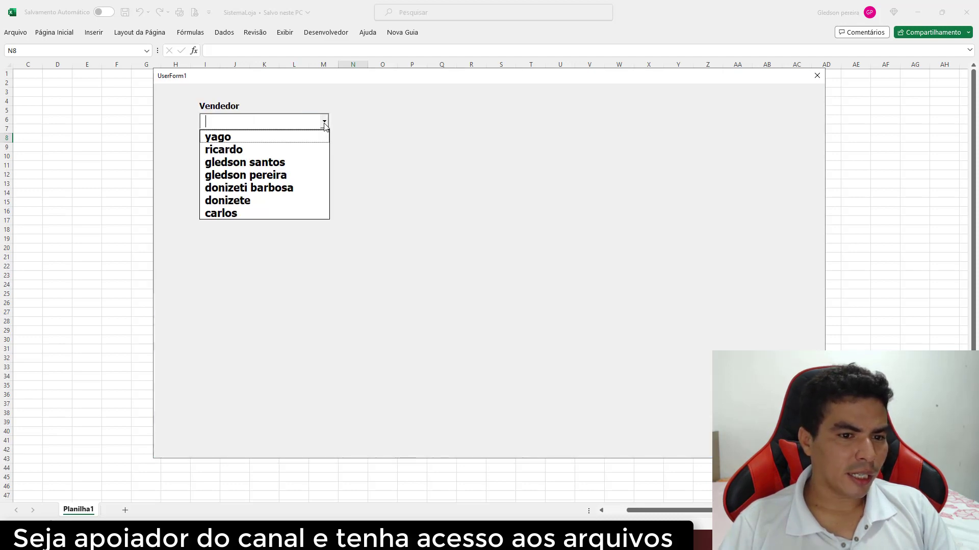
click(324, 122)
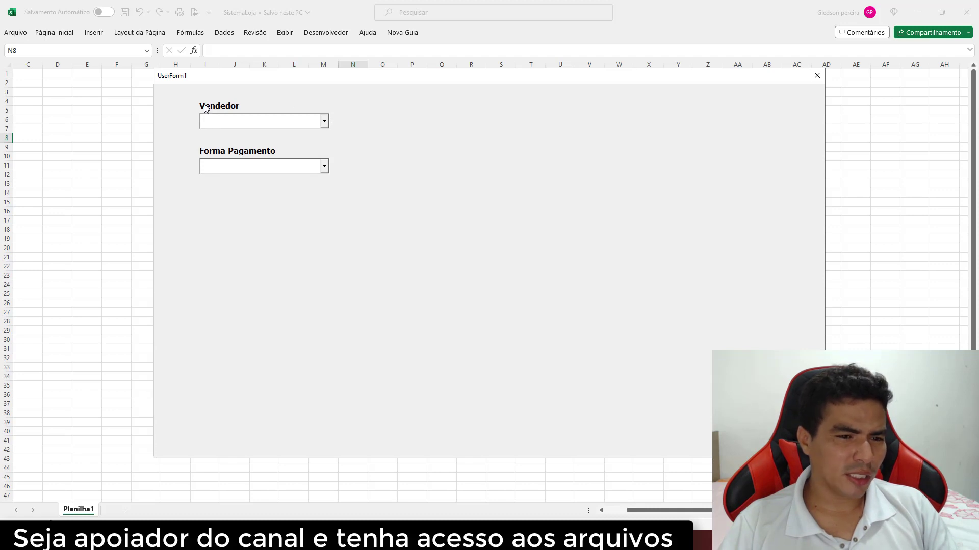
click(325, 168)
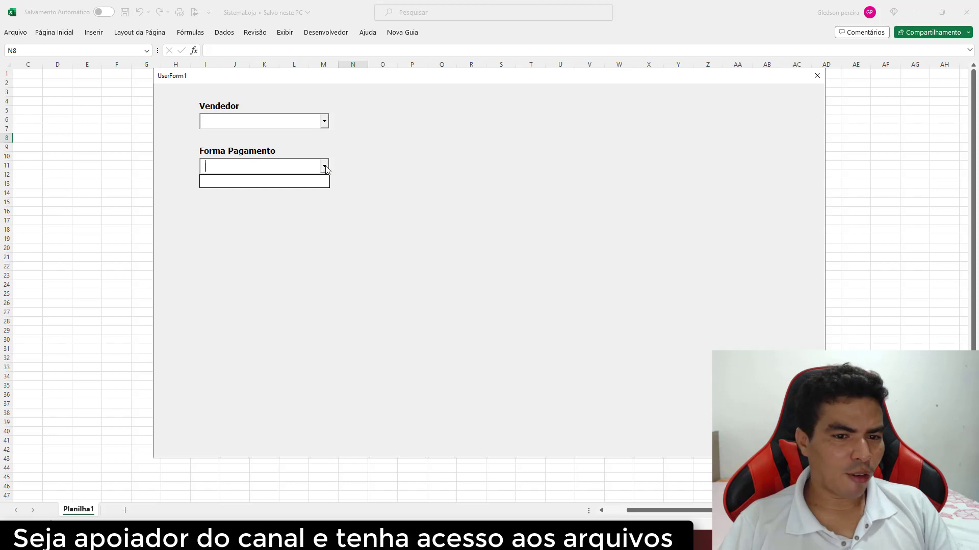
click(325, 168)
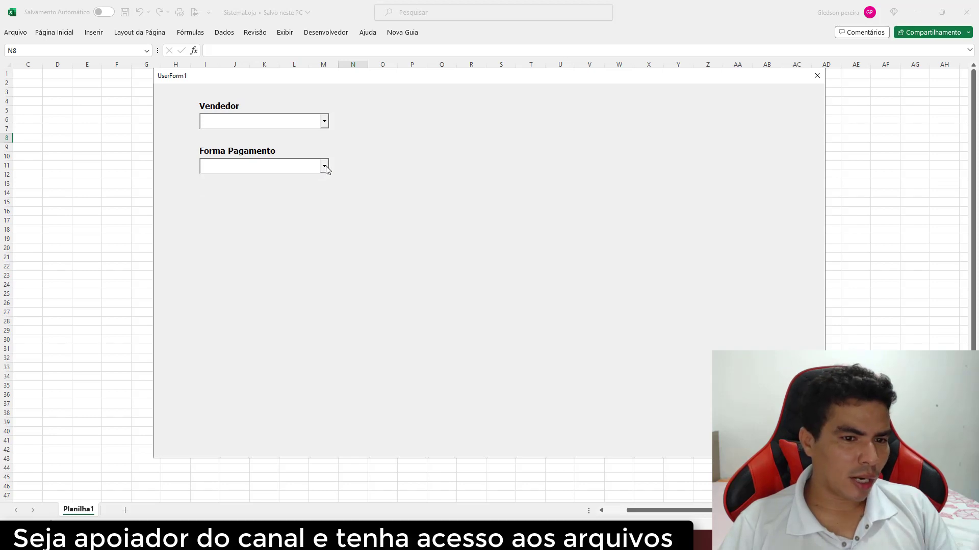
click(817, 77)
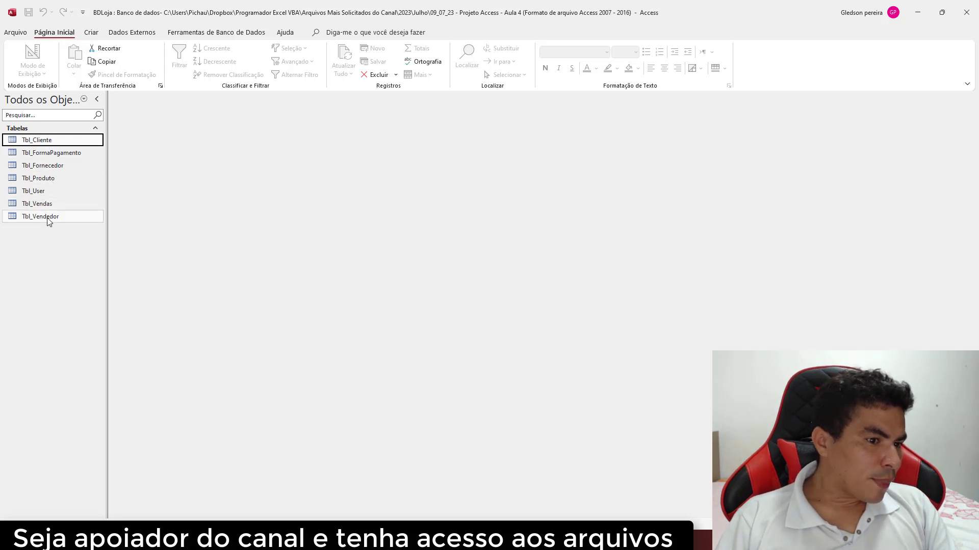
- Enter Dinheiro, Pix, Cartão de Crédito and Fiado as FormaPagar rows in Tbl_FormaPagamento and save
click(53, 157)
double_click(53, 158)
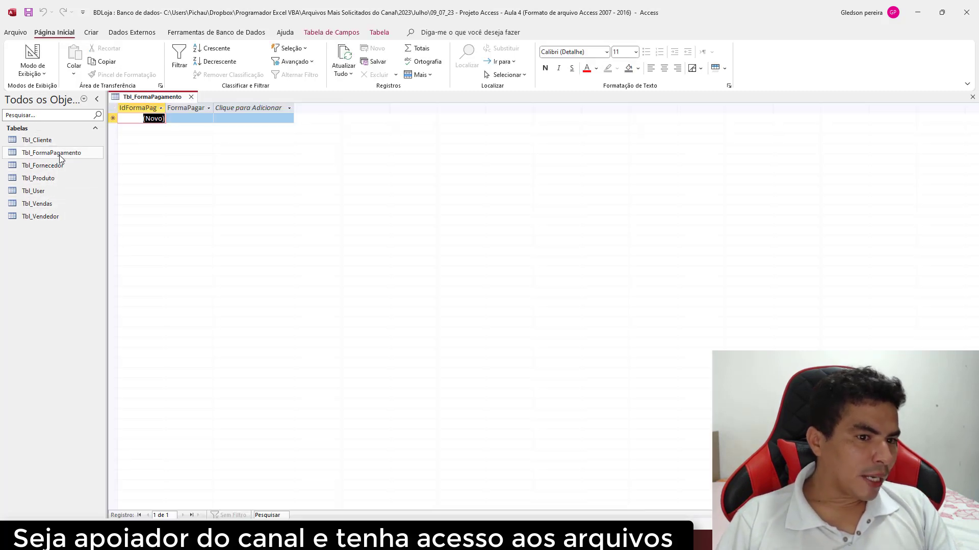
click(194, 117)
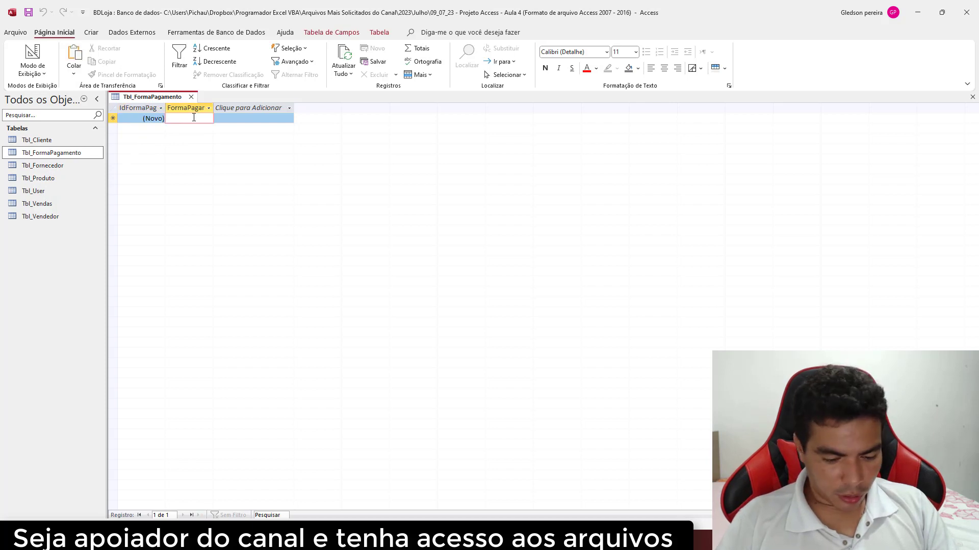
text(Dinheir)
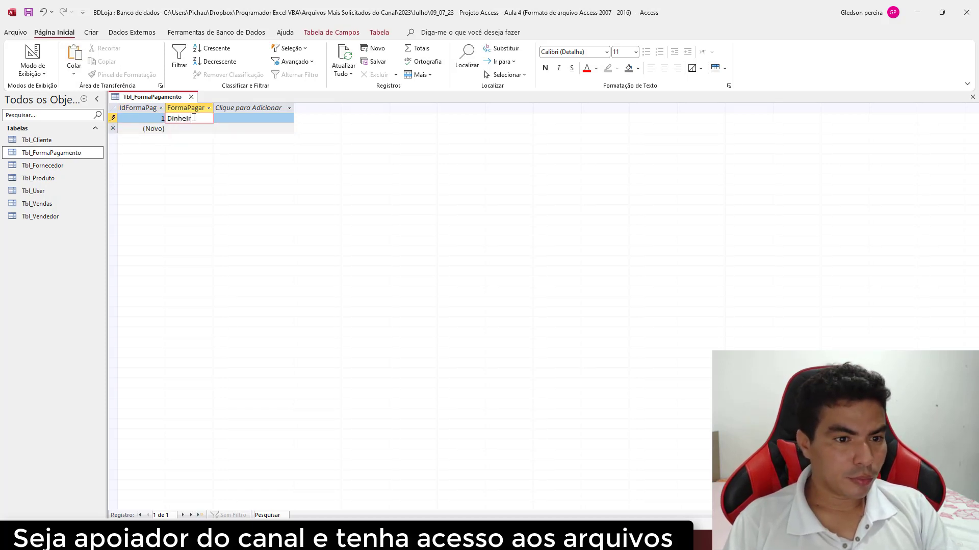
text(o)
click(194, 128)
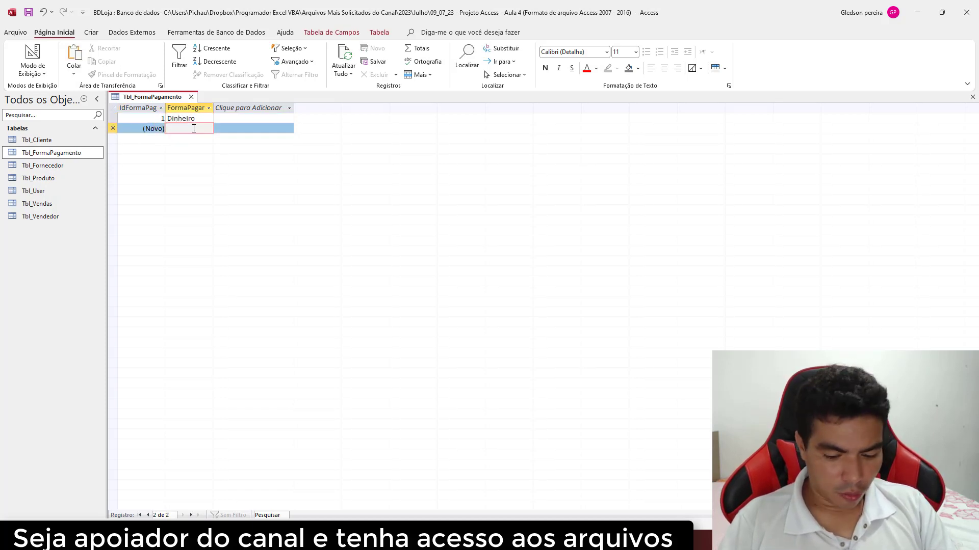
text(Pix)
click(186, 138)
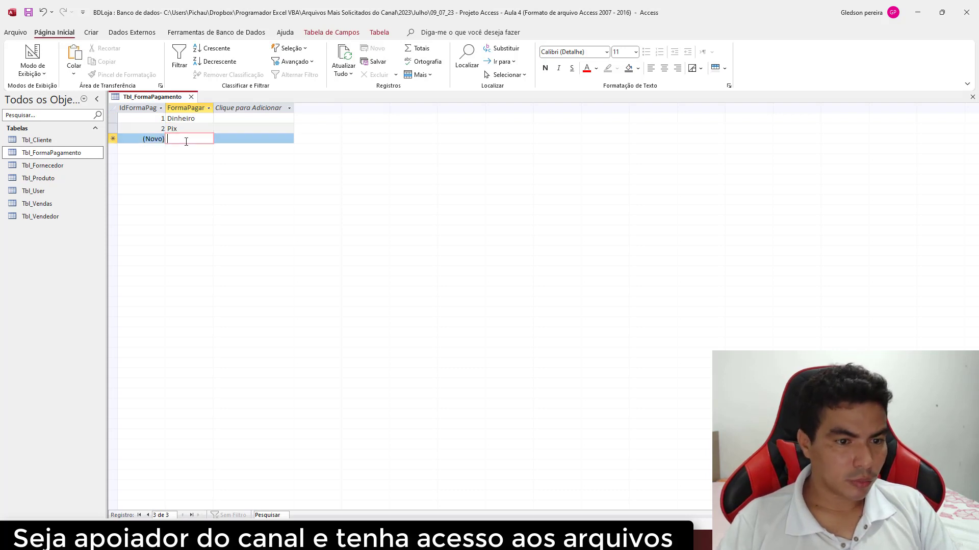
text(Cartão de Cré)
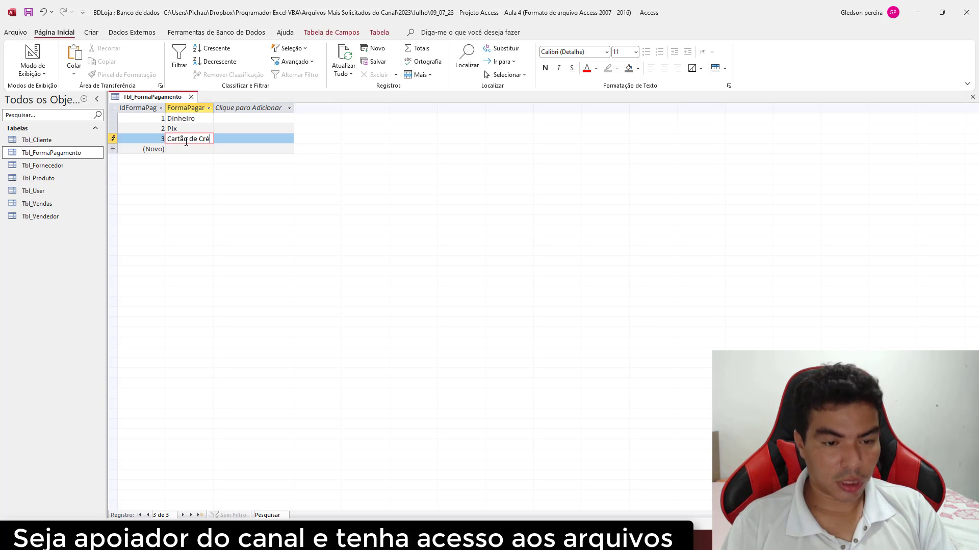
text(dito)
click(188, 149)
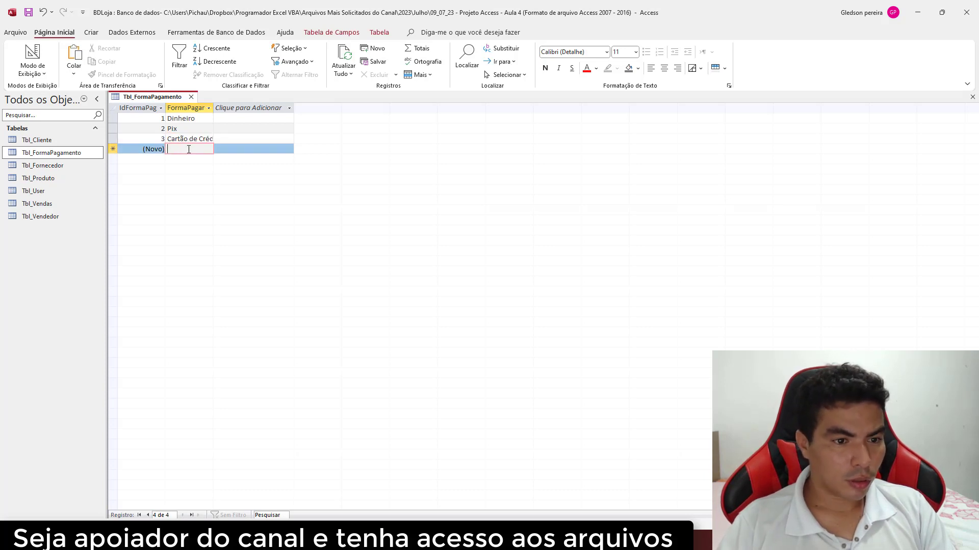
text(Fiado)
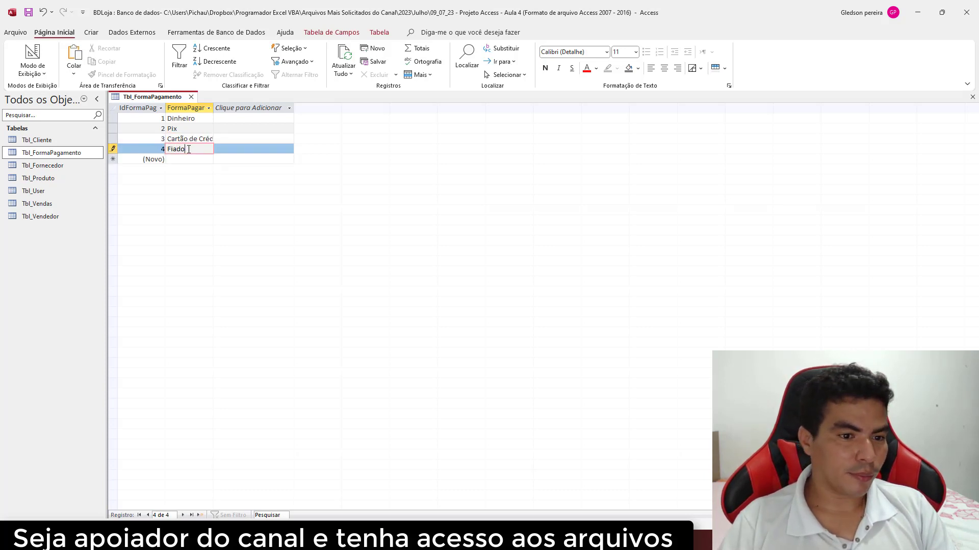
click(29, 12)
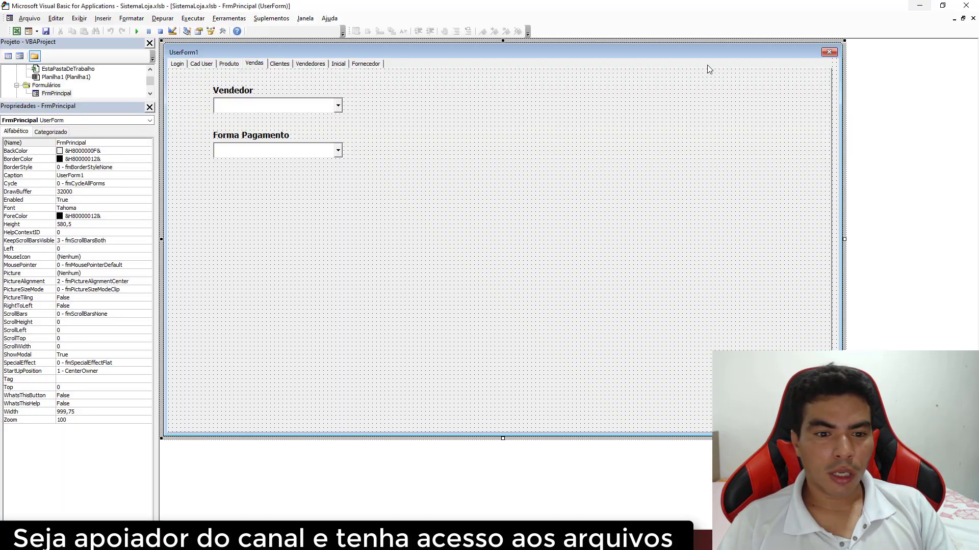
- Rerun the form from the VBA editor and log in with the username and password
key(alt+Tab)
click(137, 31)
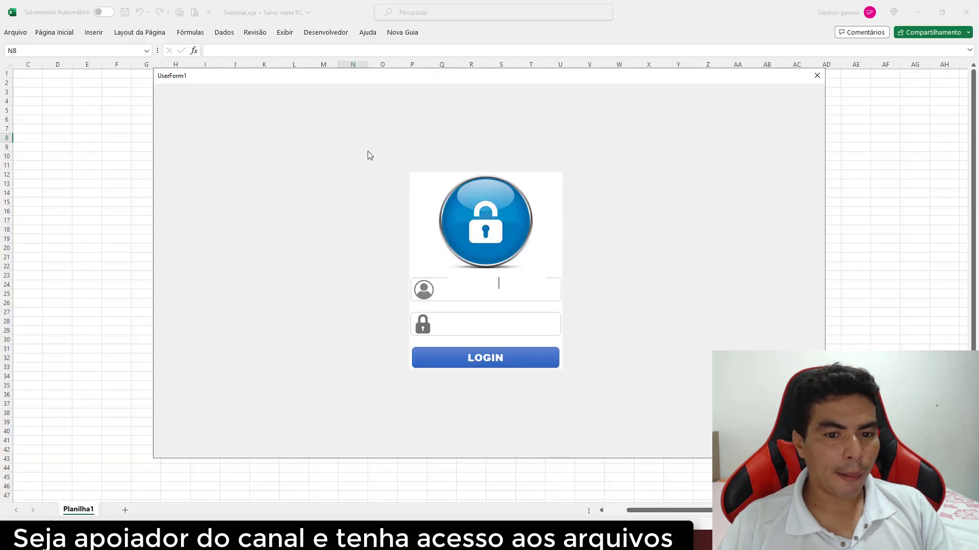
text(neo)
key(Tab)
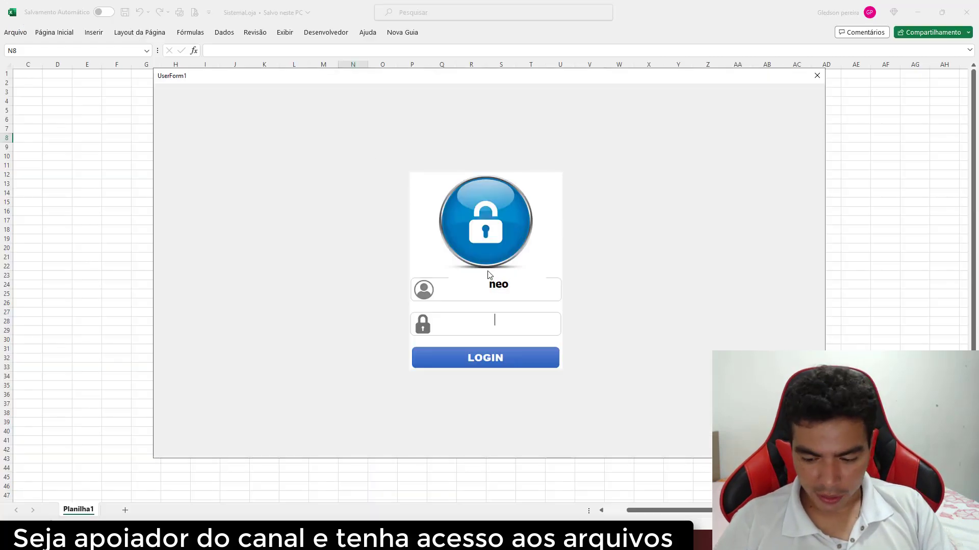
text(123)
click(507, 361)
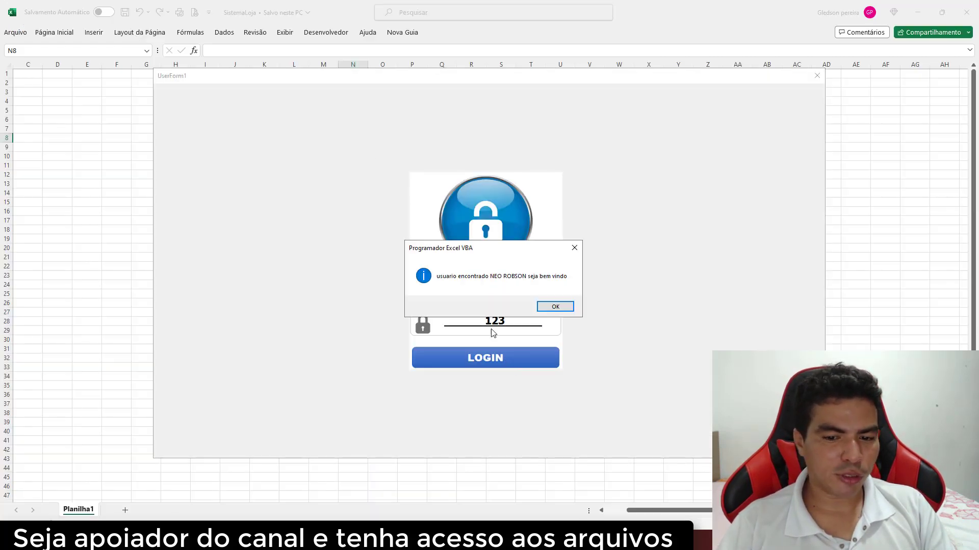
- Open the Vendas sales form and drop down the Forma Pagamento list to check the payment methods
click(555, 306)
click(236, 99)
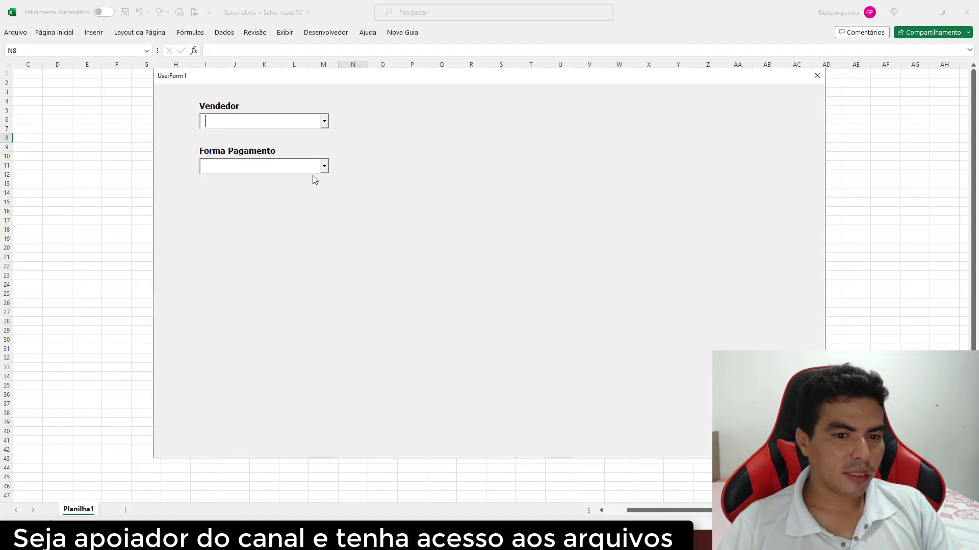
click(324, 166)
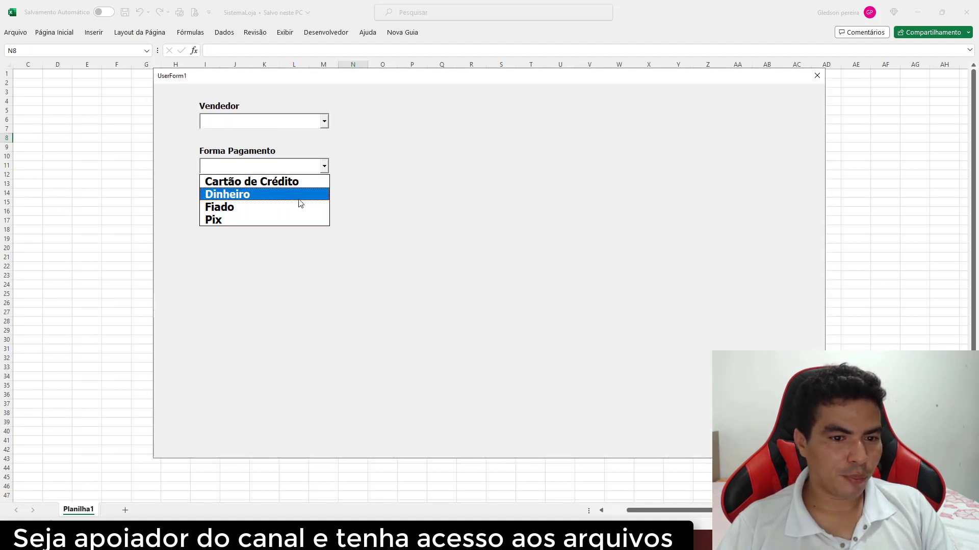